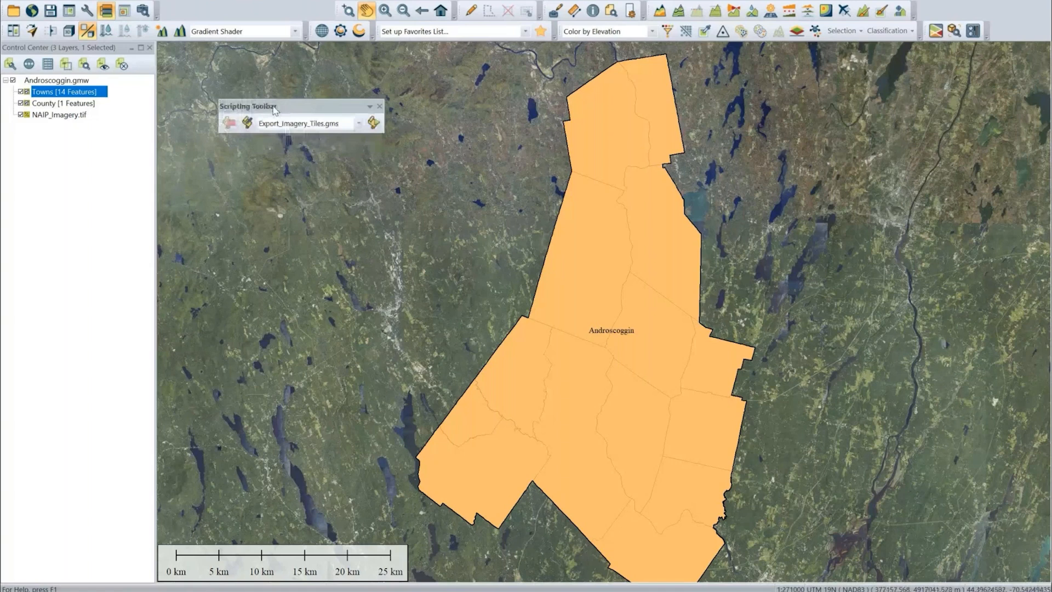
- Open the Favorite Script Manager from the Scripting Toolbar and reposition its window over the upper part of the map
mouse_move(274, 110)
mouse_down()
mouse_move(204, 195)
mouse_move(262, 122)
mouse_up()
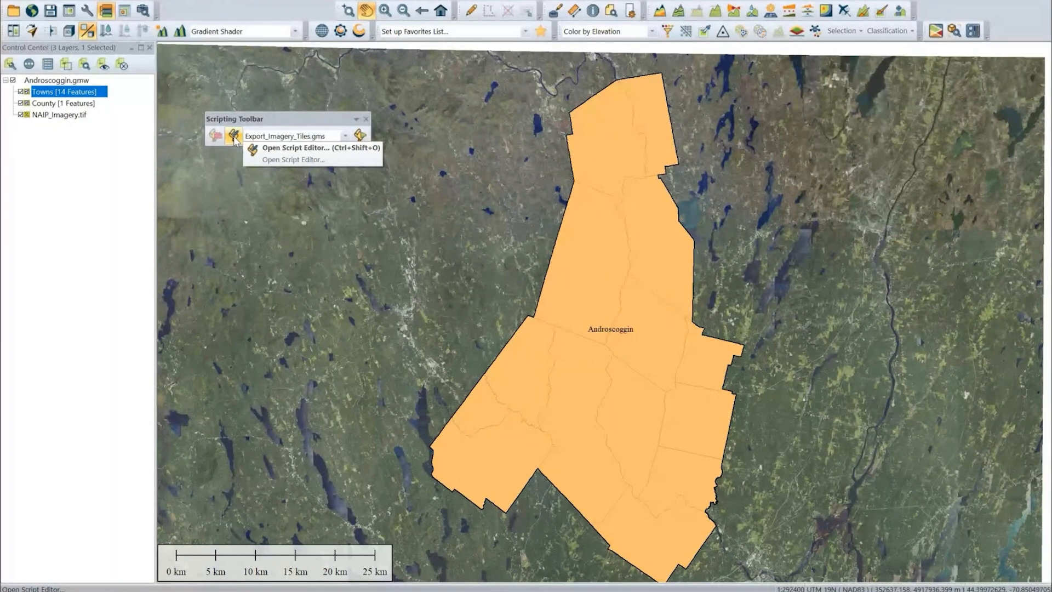
click(345, 137)
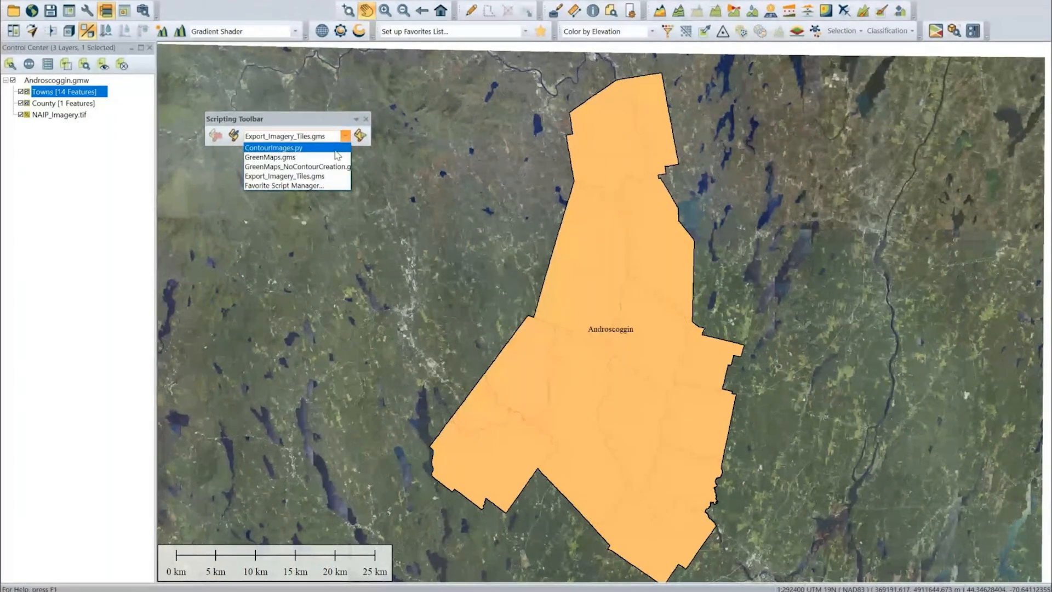
click(326, 184)
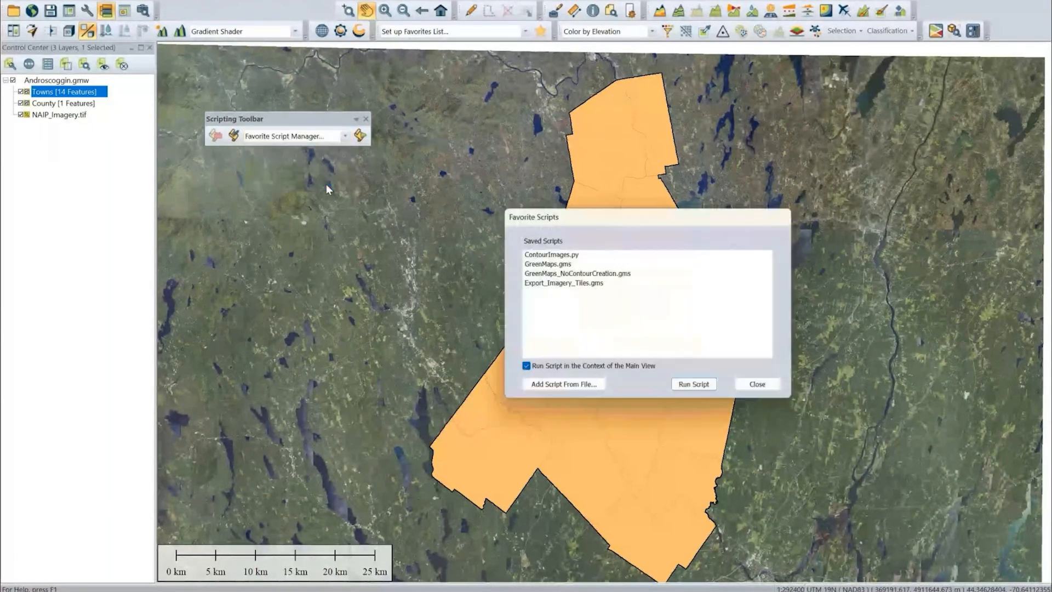
drag(656, 217, 588, 114)
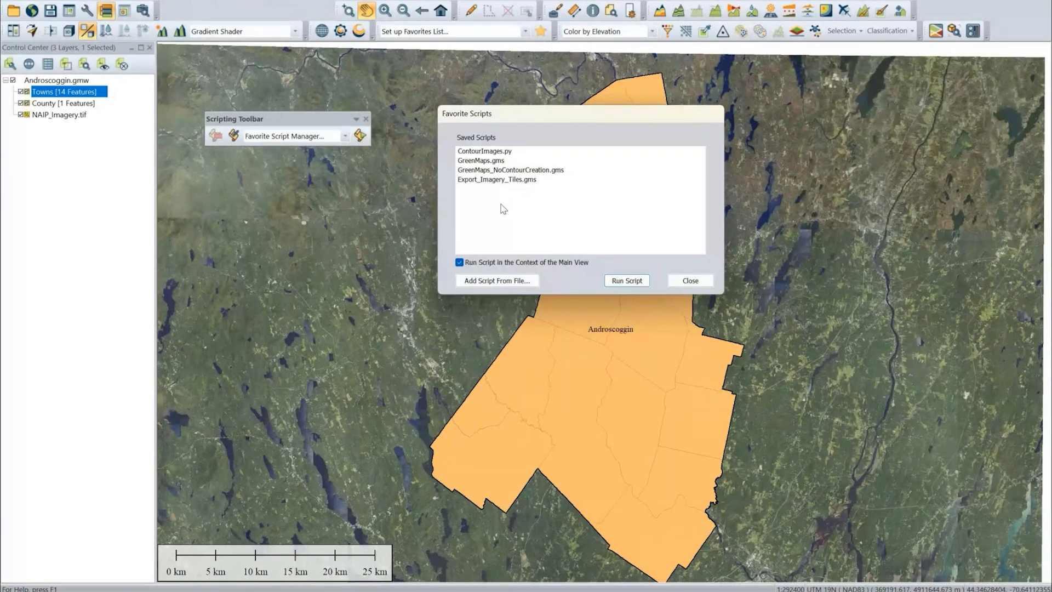
drag(579, 118, 556, 109)
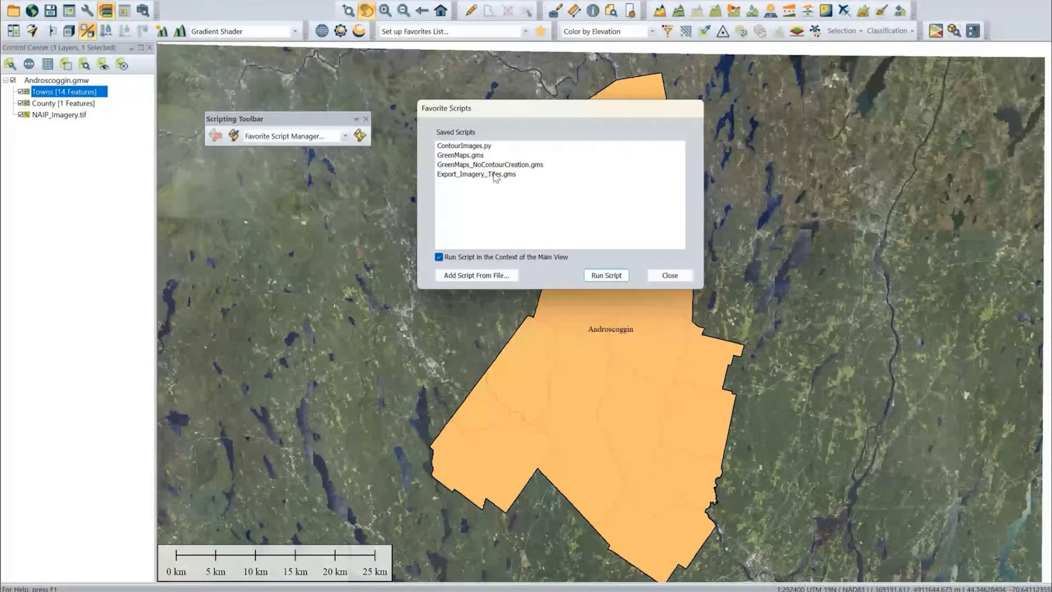
- Open the saved favorite script GreenMaps.gms in the Script Editor
click(495, 174)
click(481, 156)
right_click(480, 157)
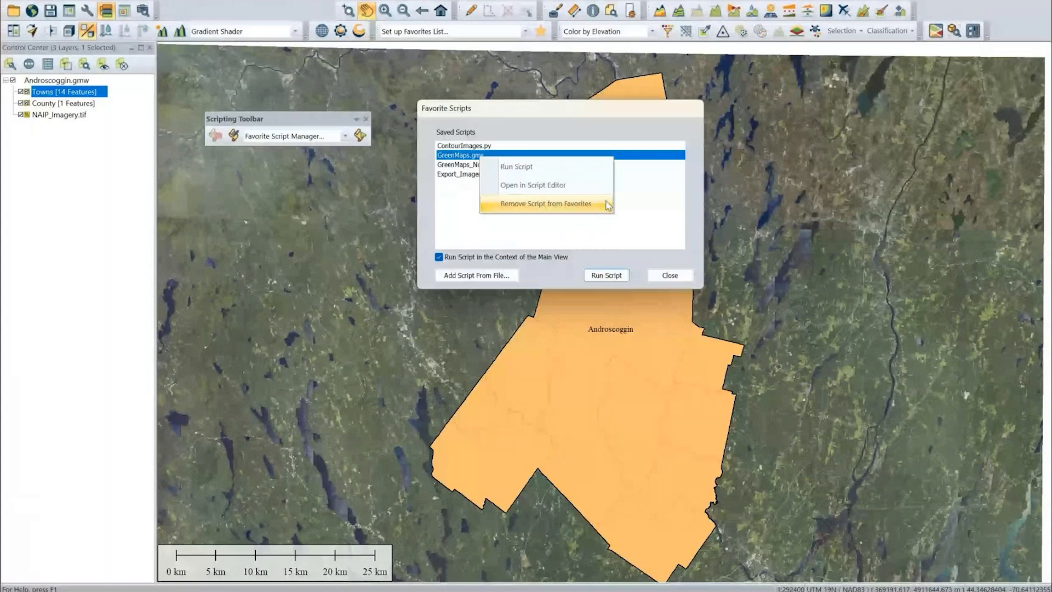
click(564, 184)
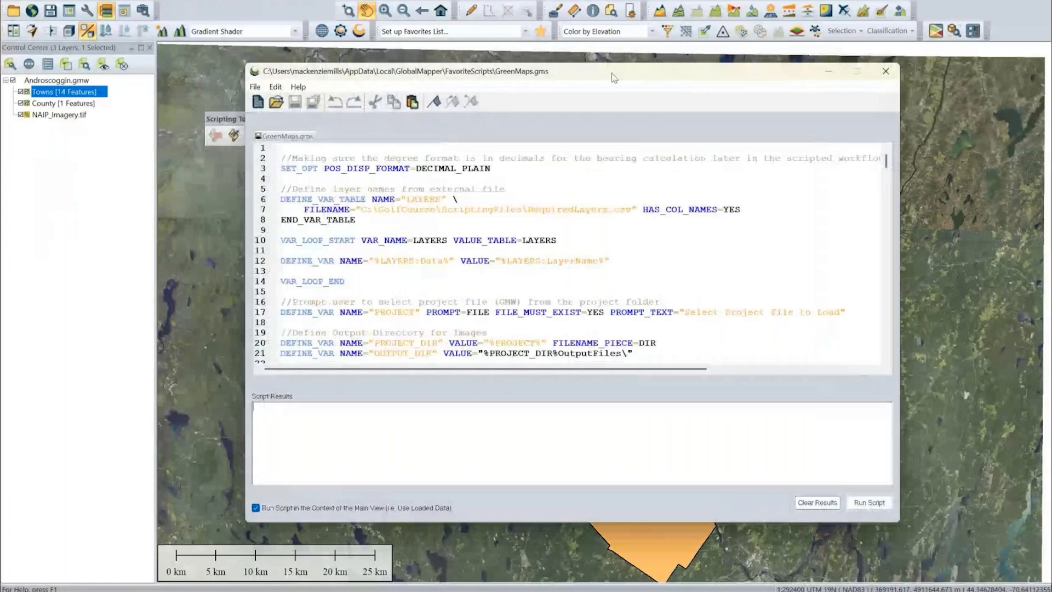
- Review the GreenMaps.gms code, from the layer variable definitions to the log file and display settings, and close the script windows
drag(613, 77, 651, 83)
click(732, 344)
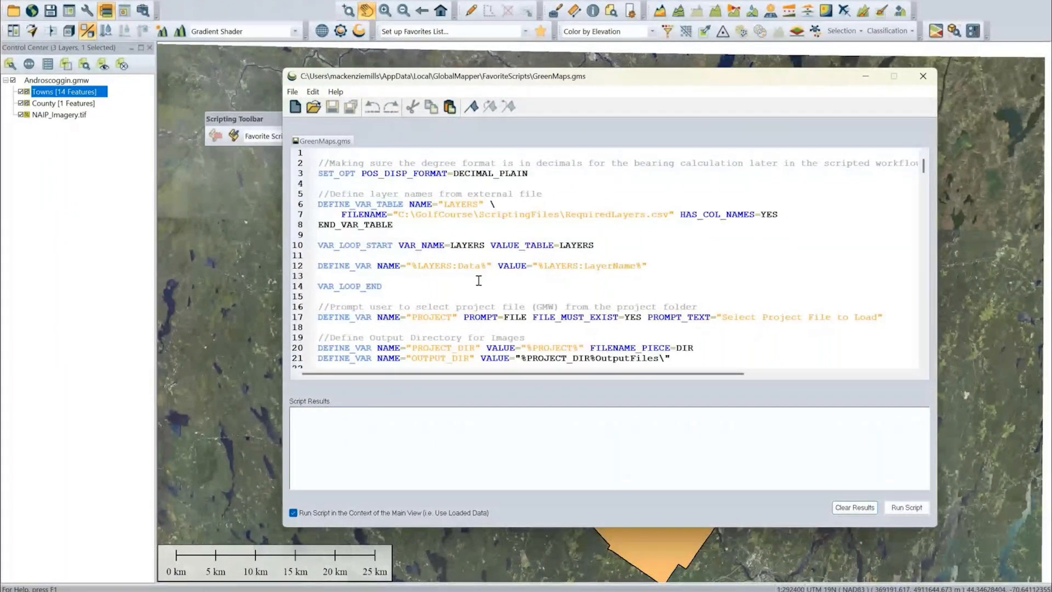
scroll(479, 280, down, 2)
scroll(493, 223, down, 4)
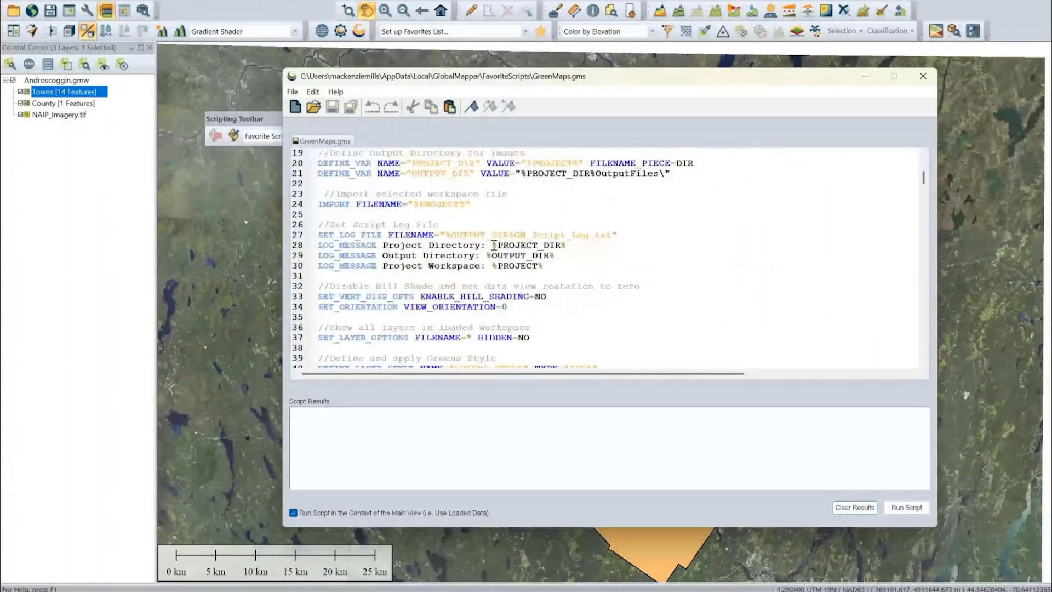
scroll(493, 245, up, 4)
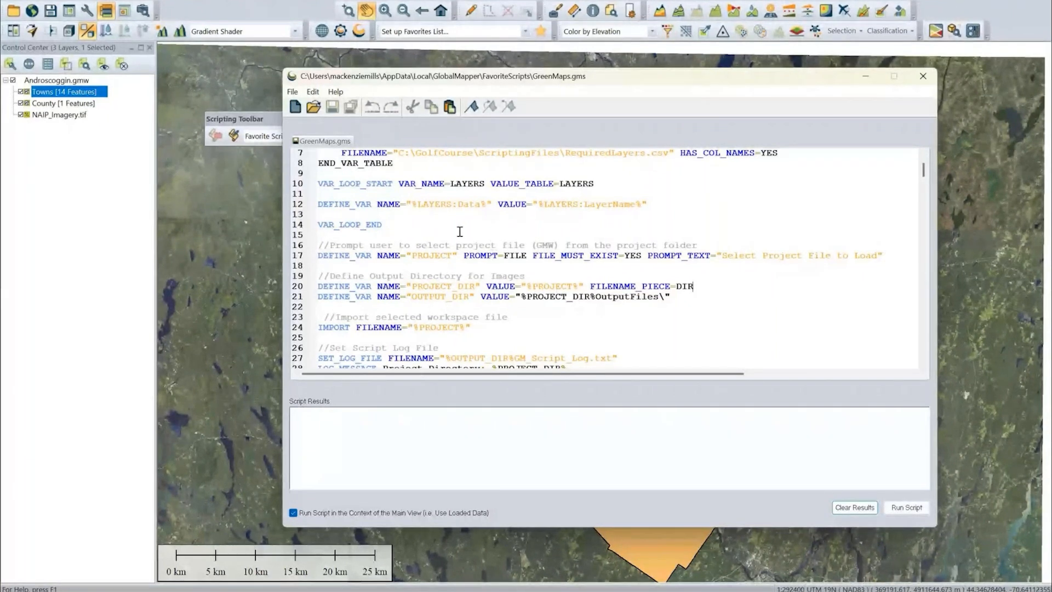
click(406, 222)
click(923, 78)
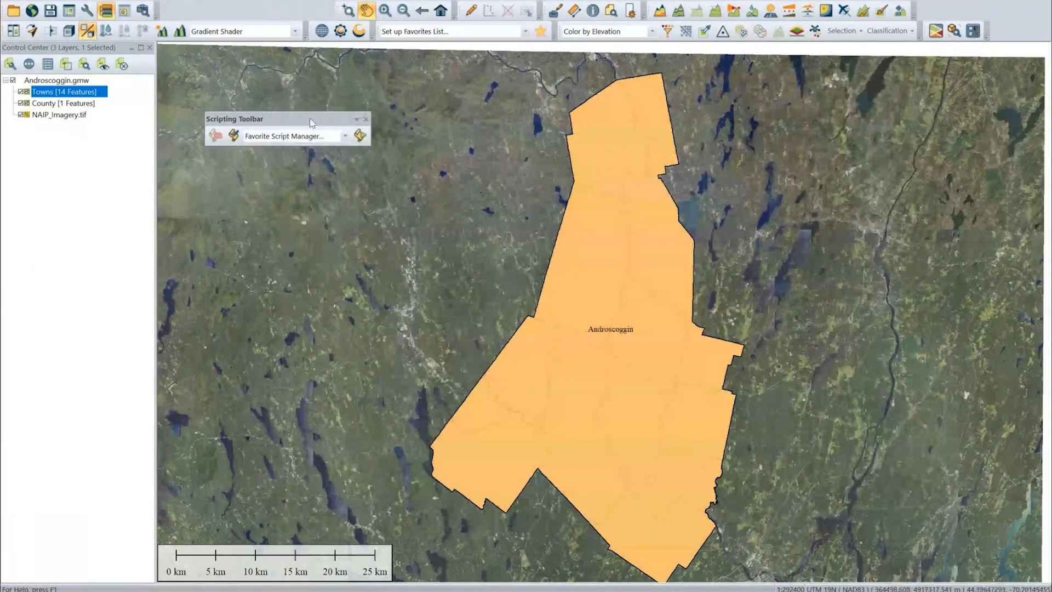
- Run the favorite script Export_Imagery_Tiles.gms without saving the workspace, giving Androscoggin as the county name
drag(309, 118, 301, 88)
click(336, 106)
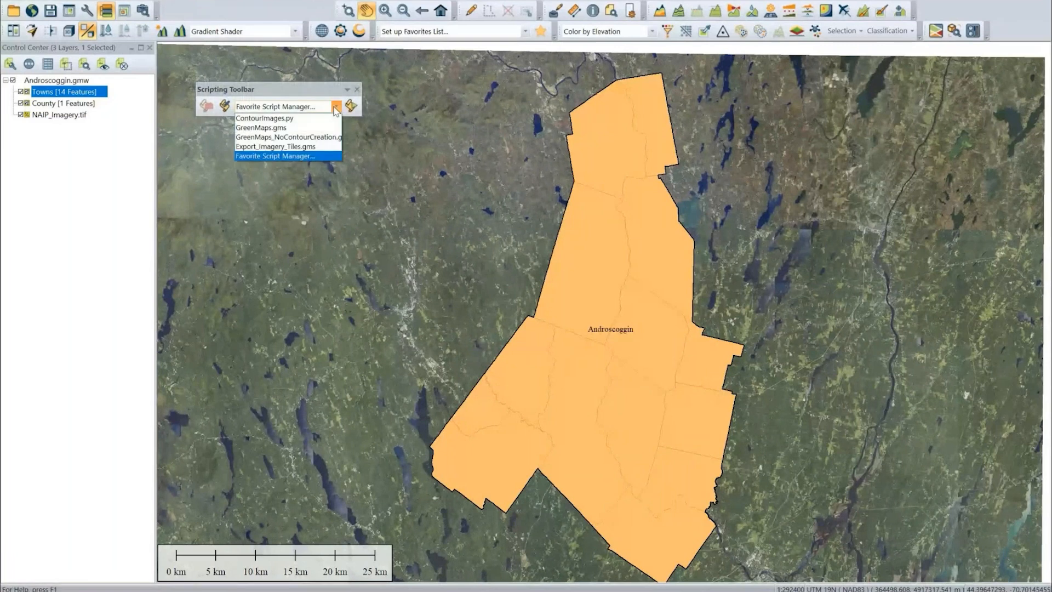
click(323, 147)
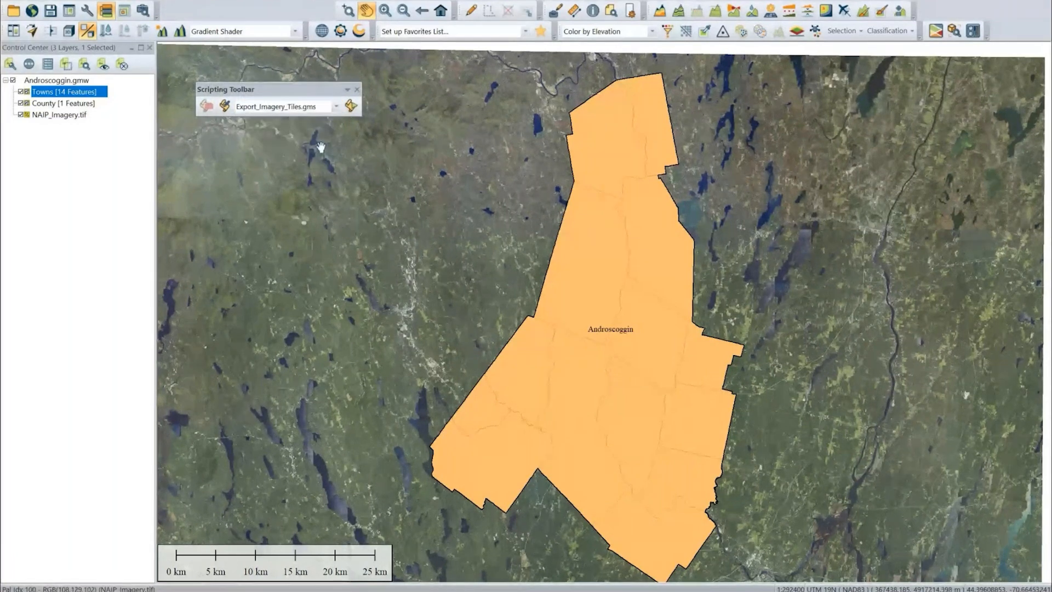
click(350, 107)
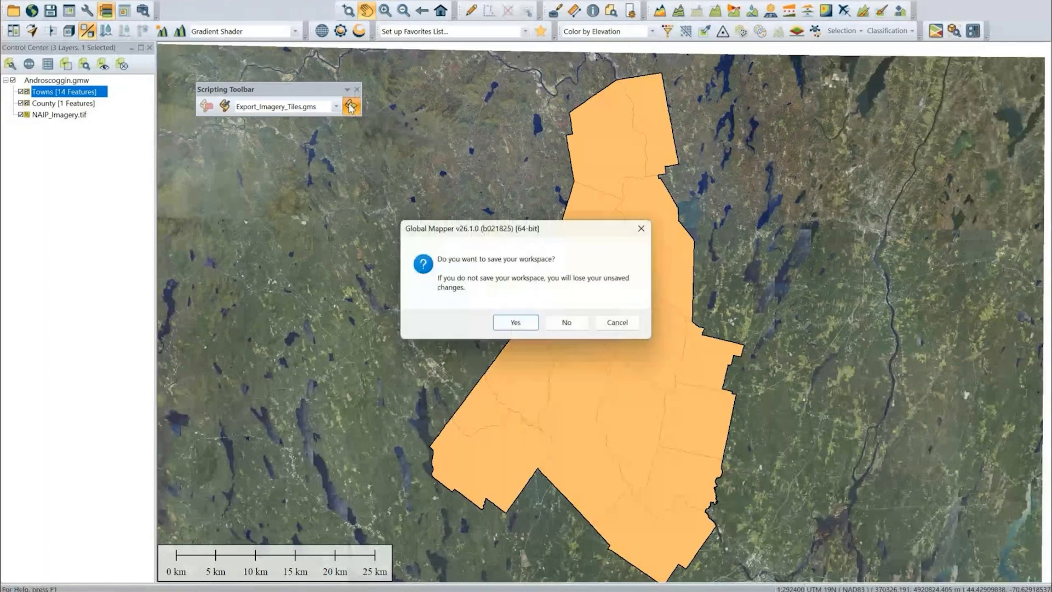
click(568, 324)
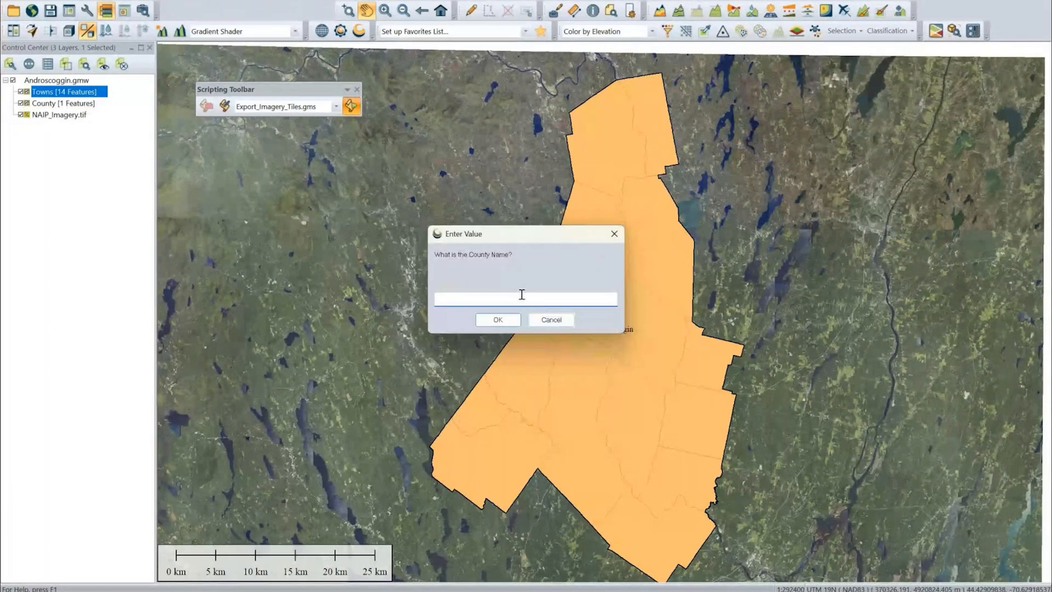
text(Androscoggin)
click(492, 322)
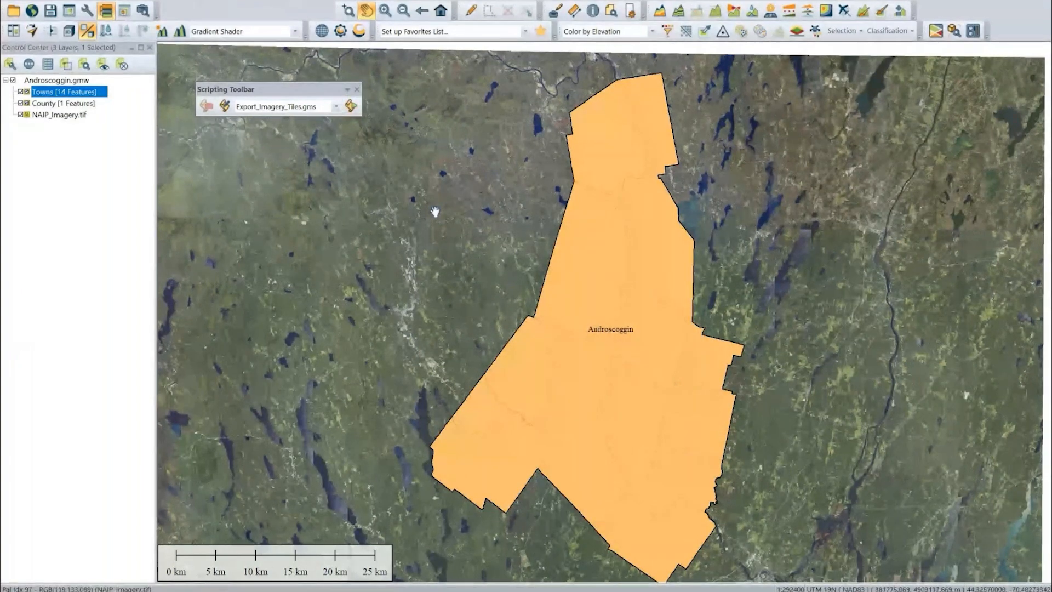
- Switch to File Explorer and load Auburn.jp2, Durham.jp2 and Greene.jp2 from the Town_Images_Tiles\Andoscoggin folder into the Global Mapper workspace
click(134, 591)
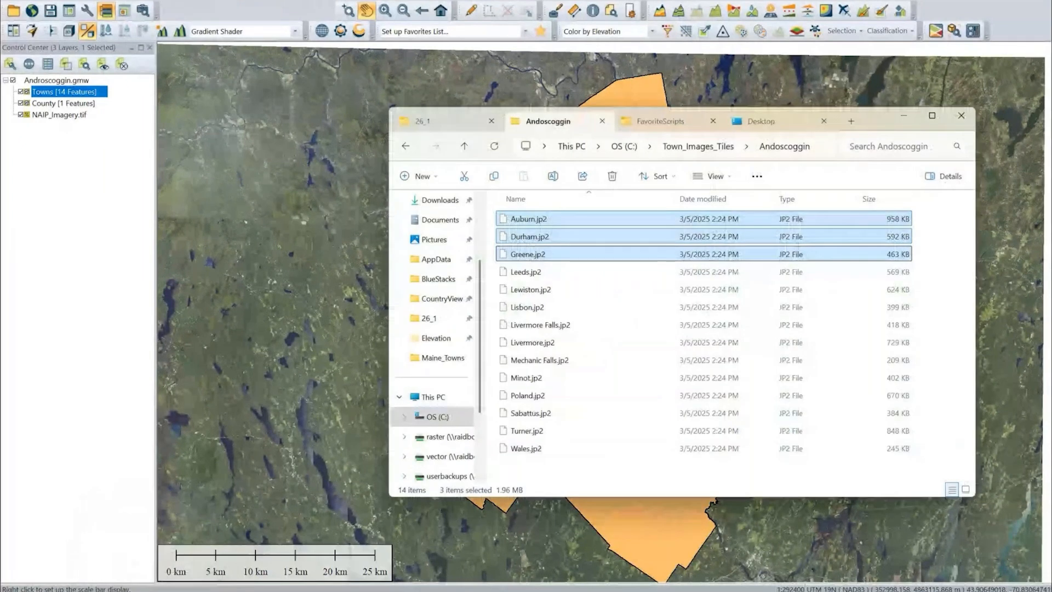
click(635, 376)
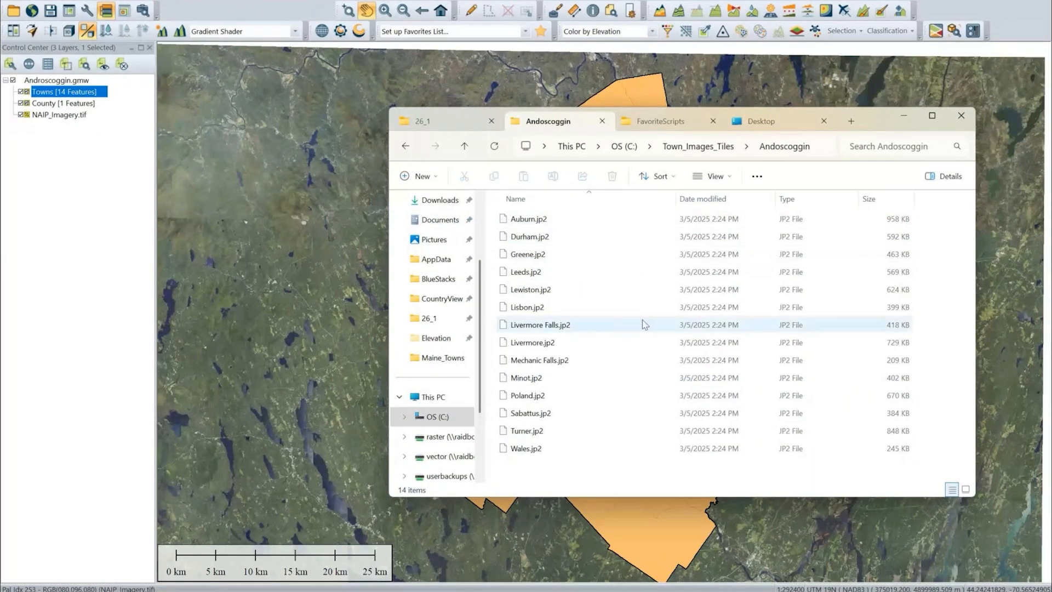
click(572, 254)
shift+click(562, 217)
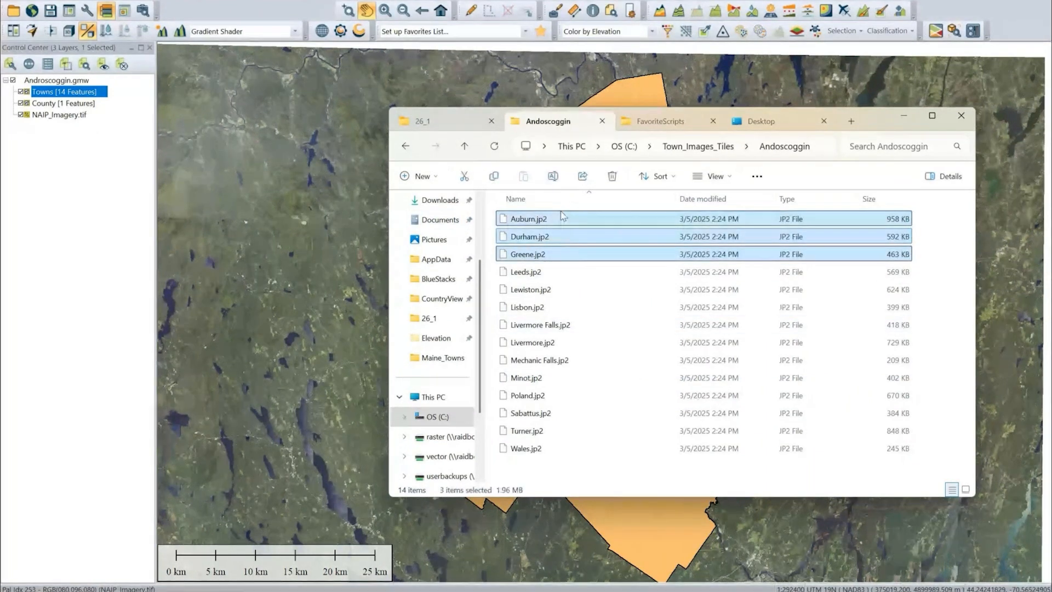
drag(562, 217, 206, 245)
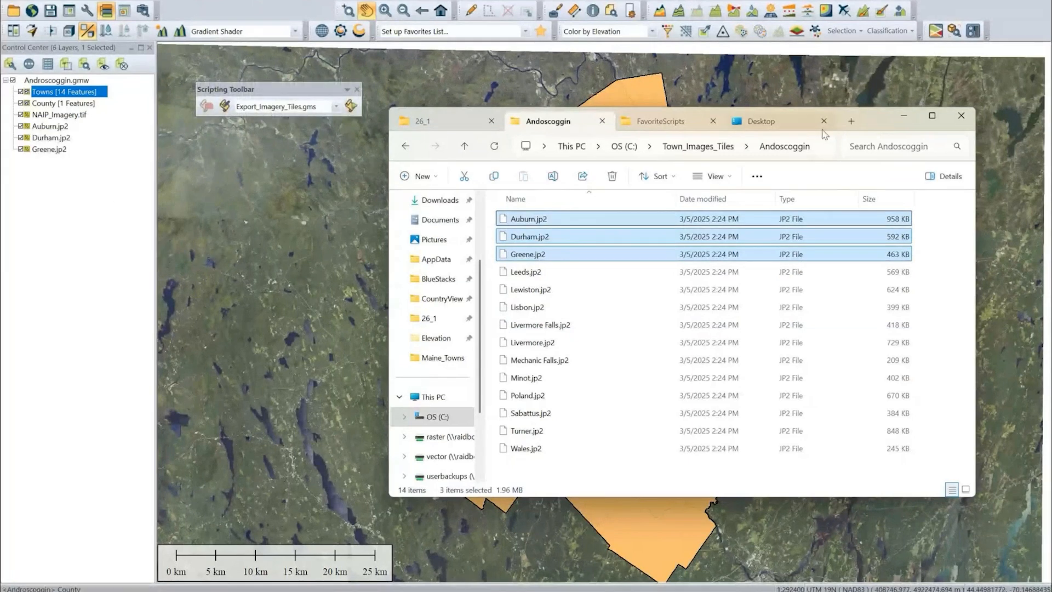
click(904, 121)
- Hide the NAIP_Imagery.tif, County and Towns layers so that only the three town image tiles are displayed
click(22, 116)
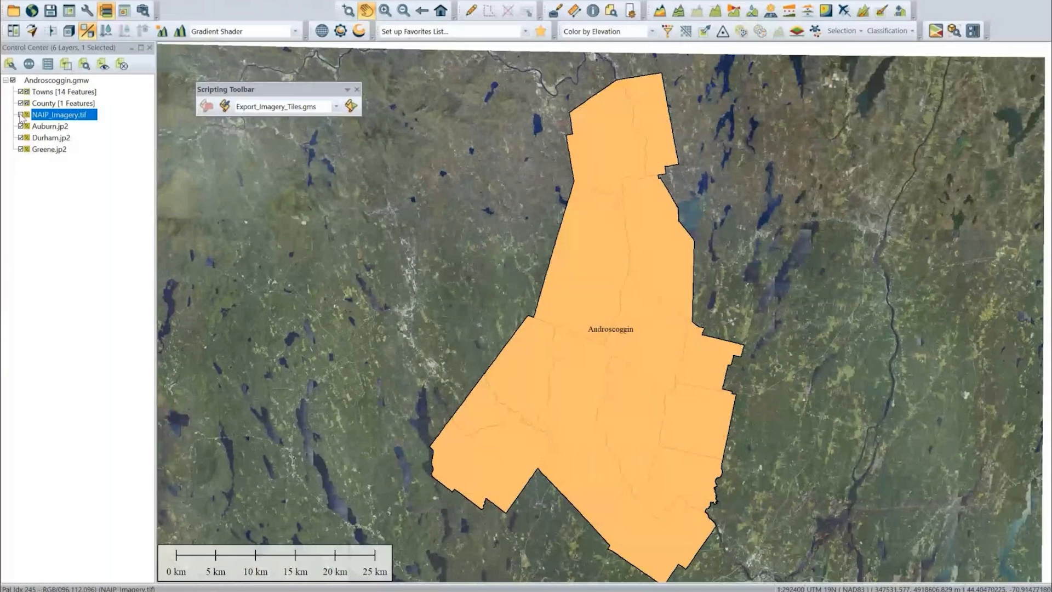
click(21, 104)
click(21, 92)
scroll(604, 420, up, 1)
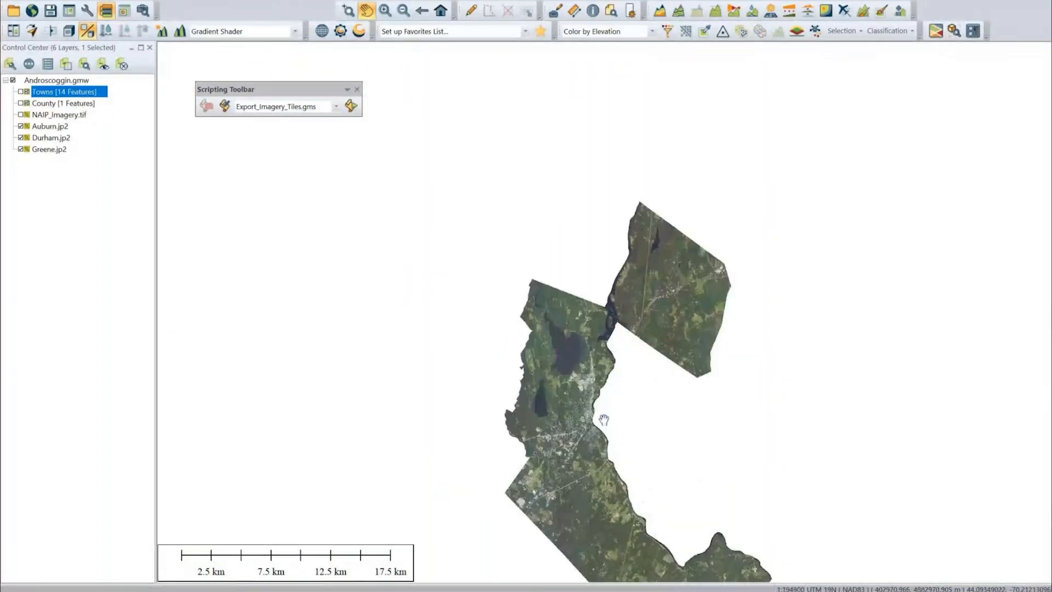
drag(604, 419, 550, 301)
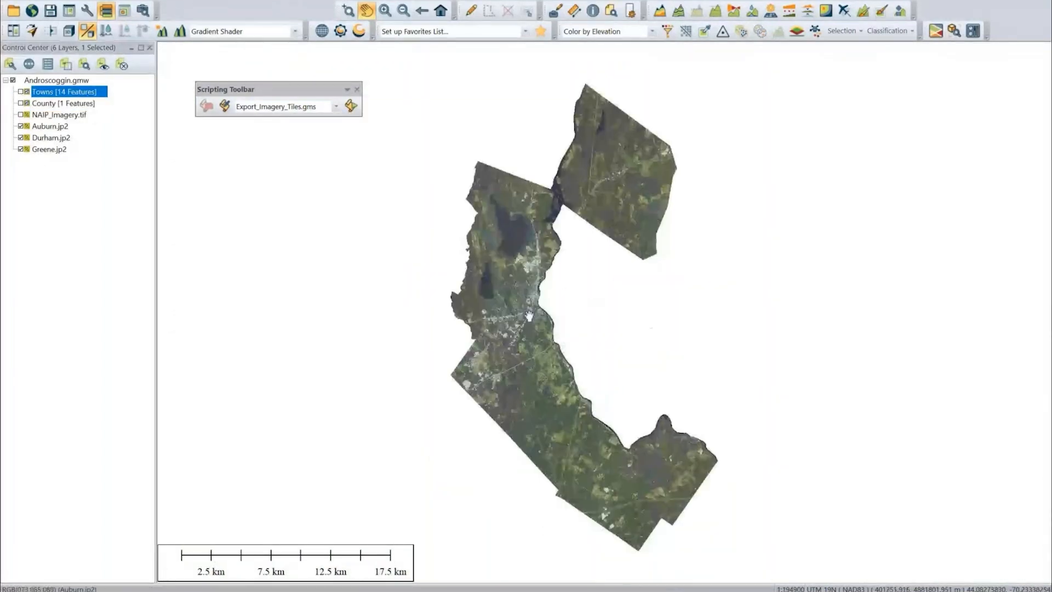
- Hide the Durham.jp2 layer and inspect the Auburn and Greene image tiles up close
click(21, 137)
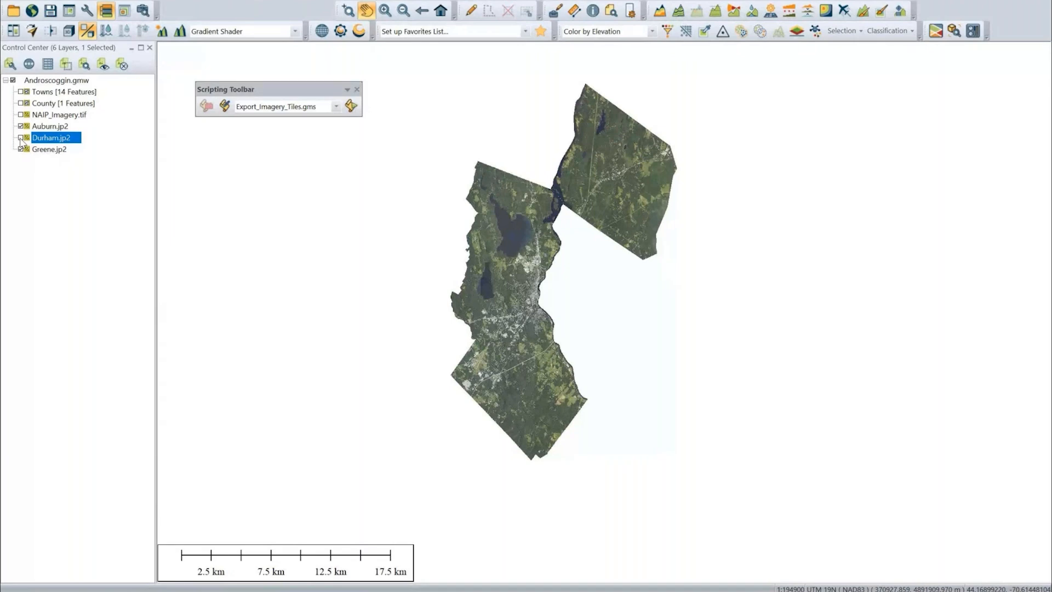
drag(581, 223, 489, 236)
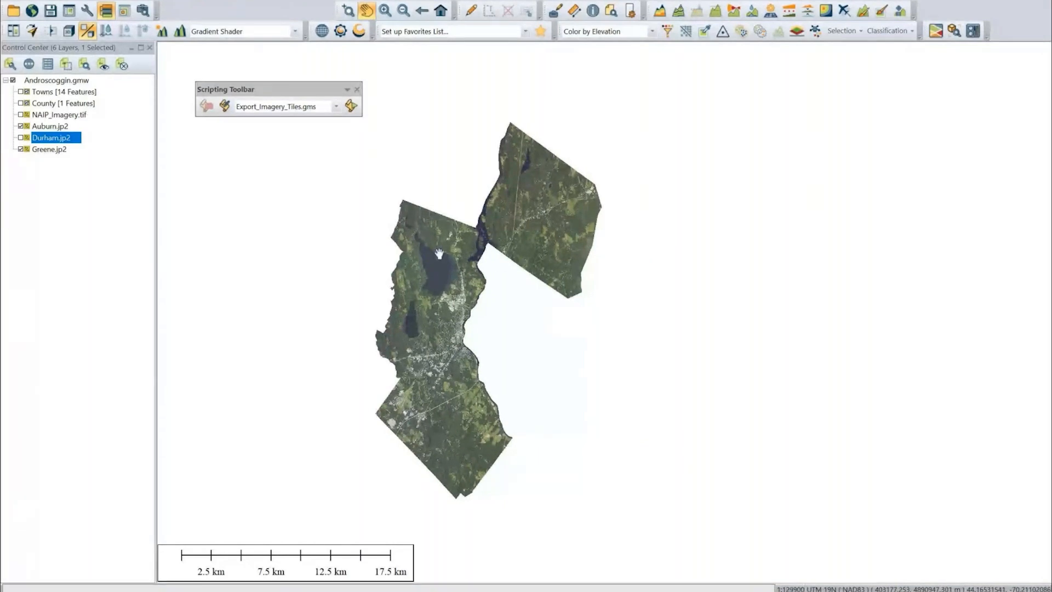
scroll(439, 253, up, 1)
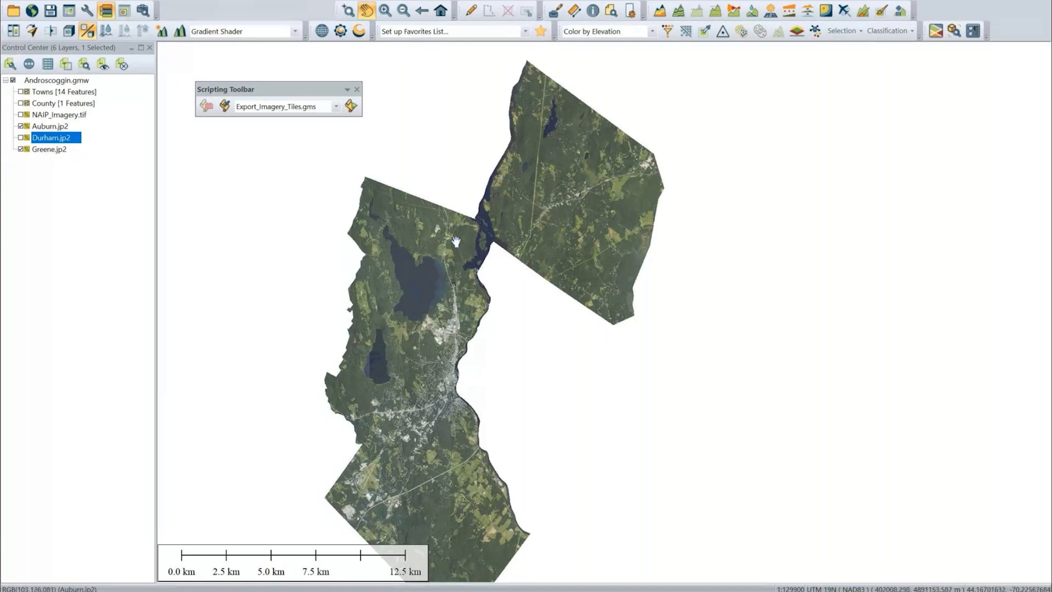
drag(456, 242, 423, 216)
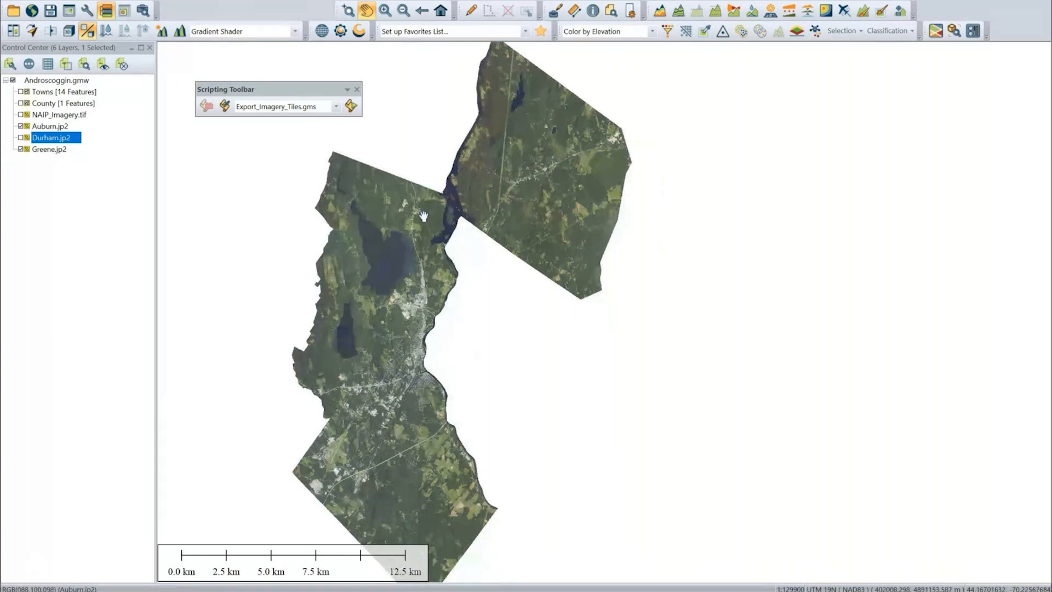
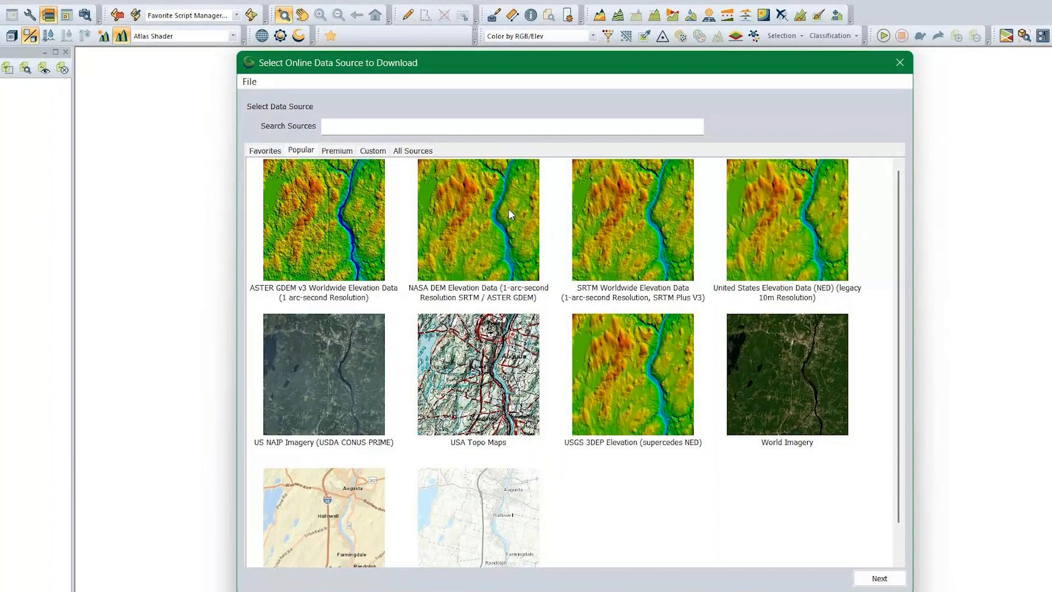
- Look through the Premium, Custom and All Sources online data collections, including the actions offered for GeoFly Germany Orthophoto-WMS
click(337, 151)
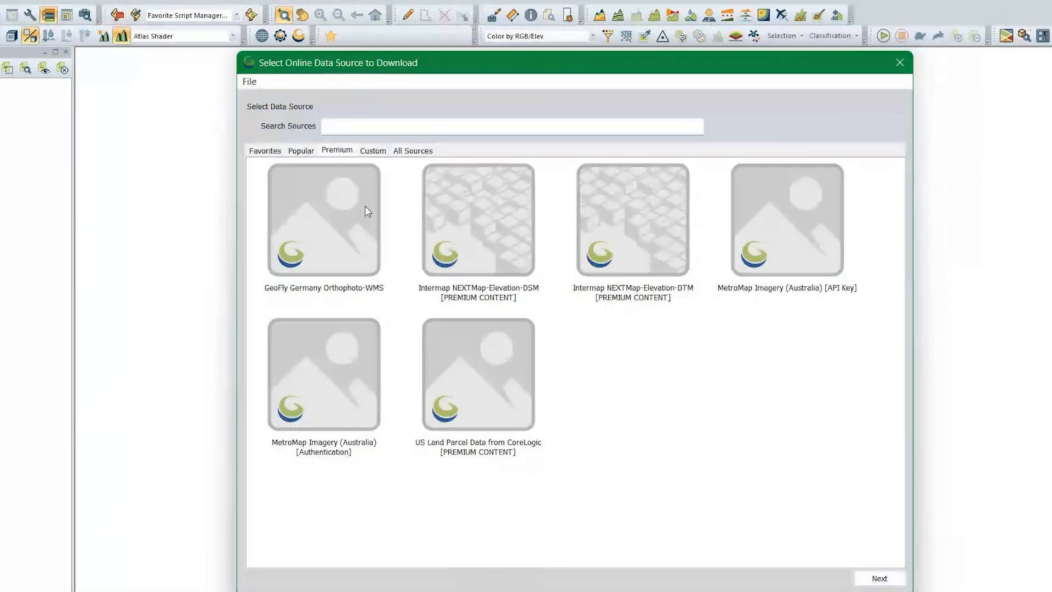
right_click(325, 214)
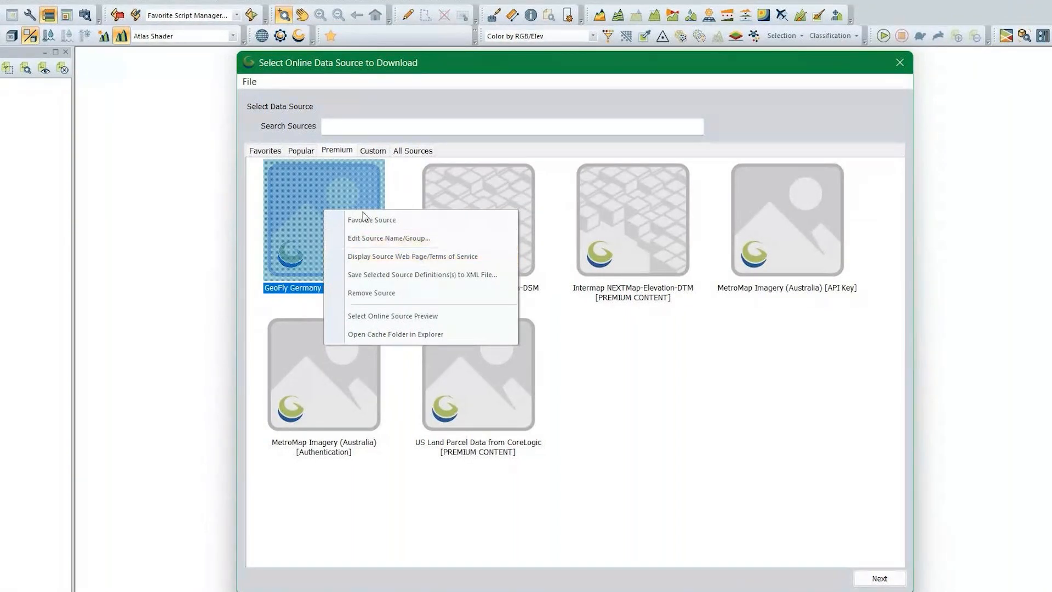
click(380, 150)
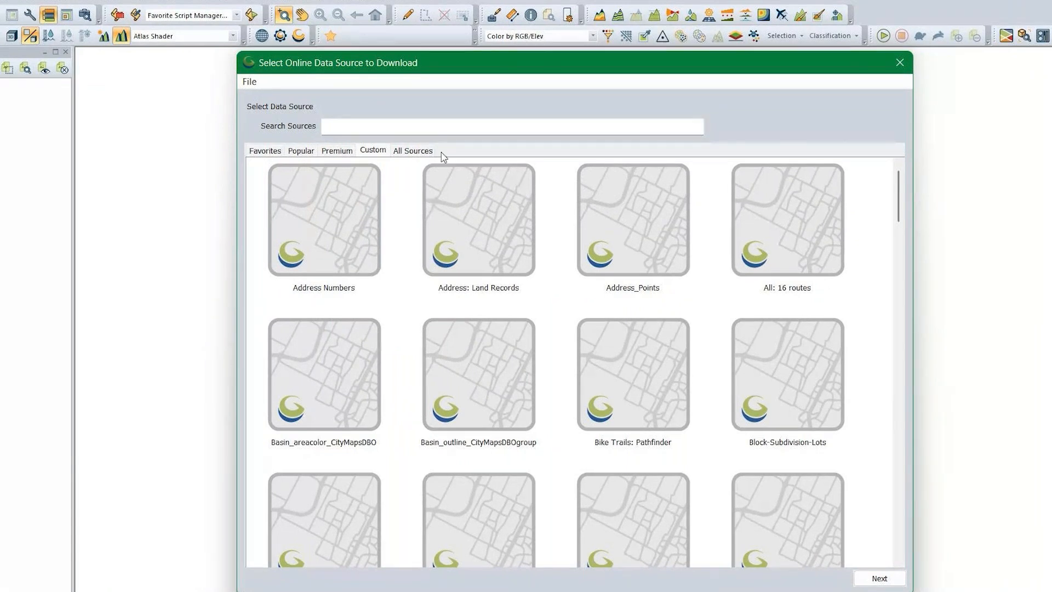
click(422, 152)
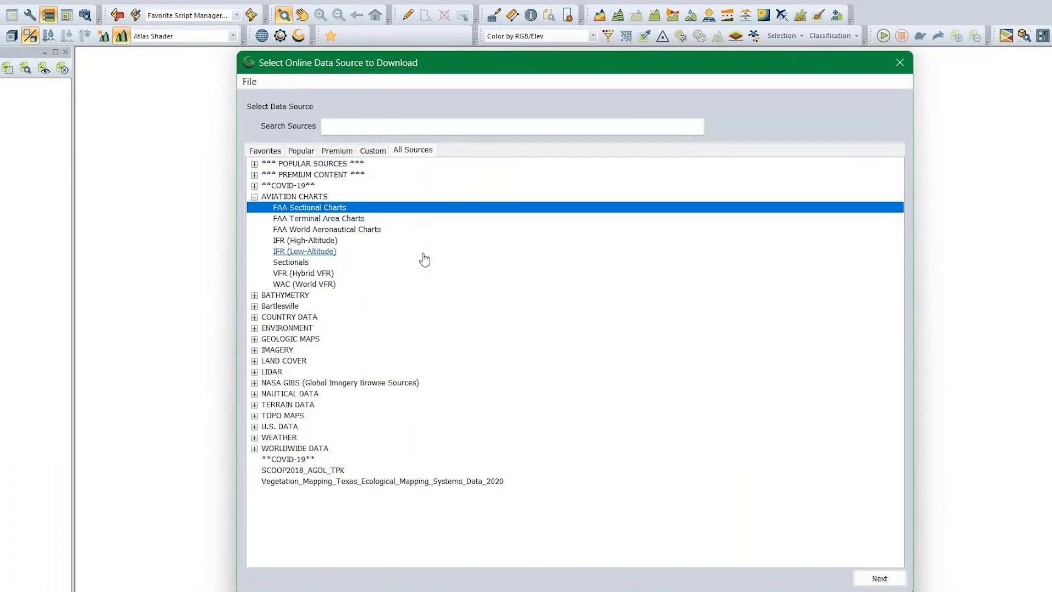
- Mark FAA Sectional Charts in the AVIATION CHARTS group as a favorite source and display the favorite sources
click(254, 197)
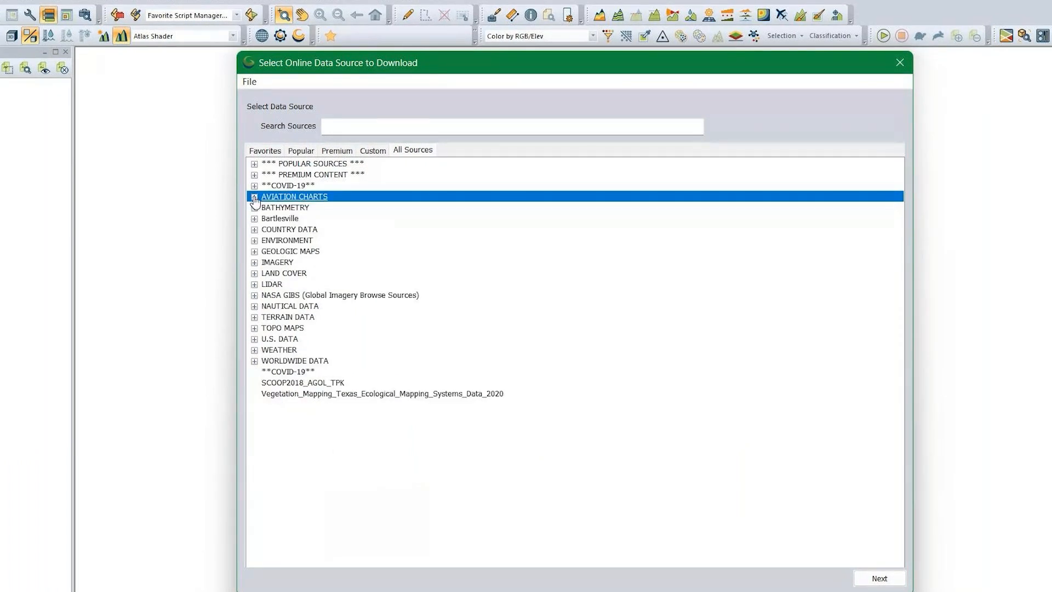
click(254, 197)
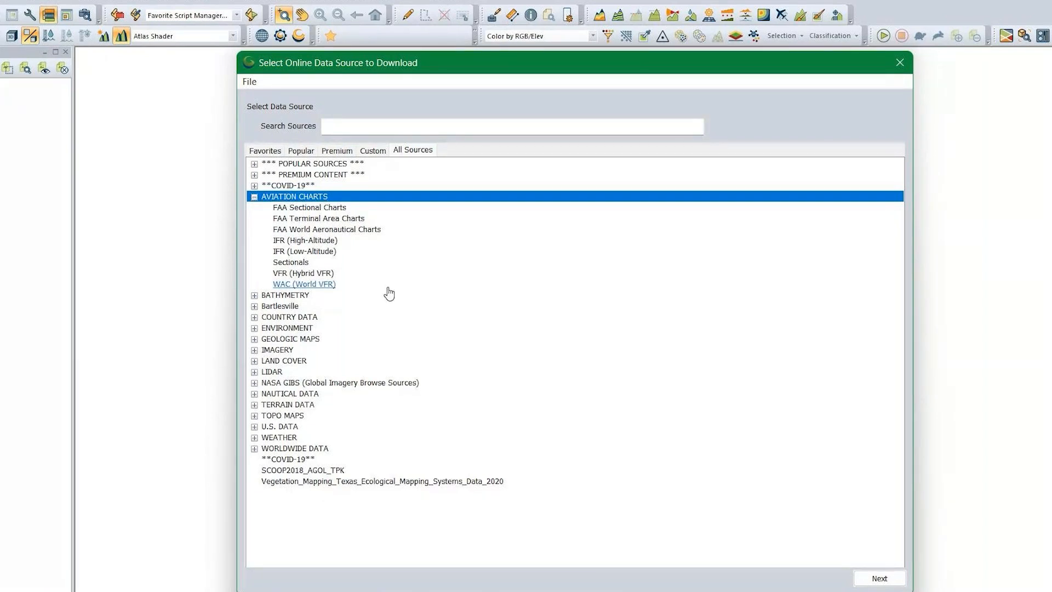
right_click(328, 212)
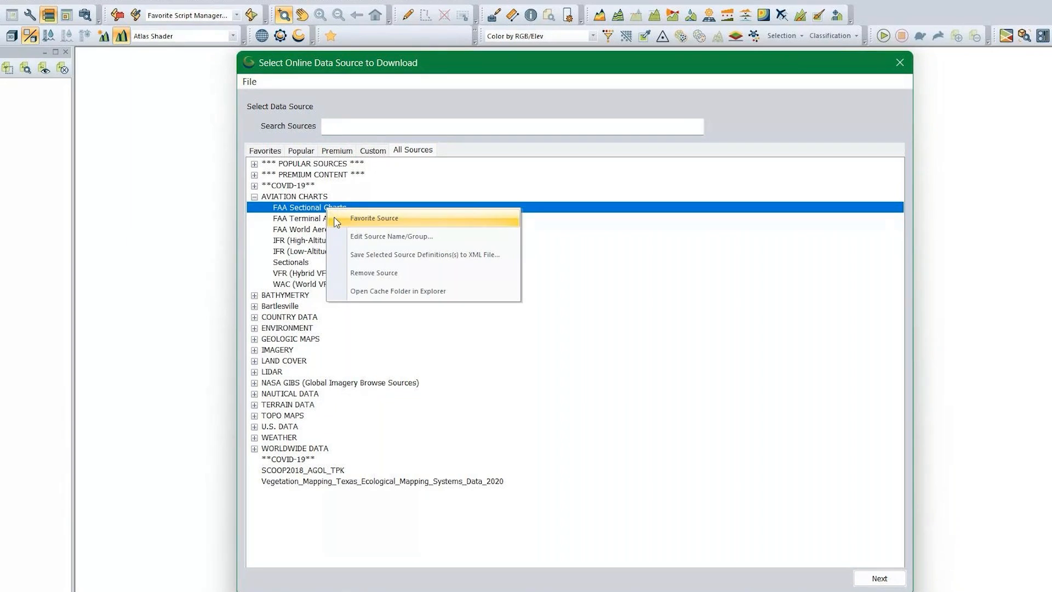
click(345, 218)
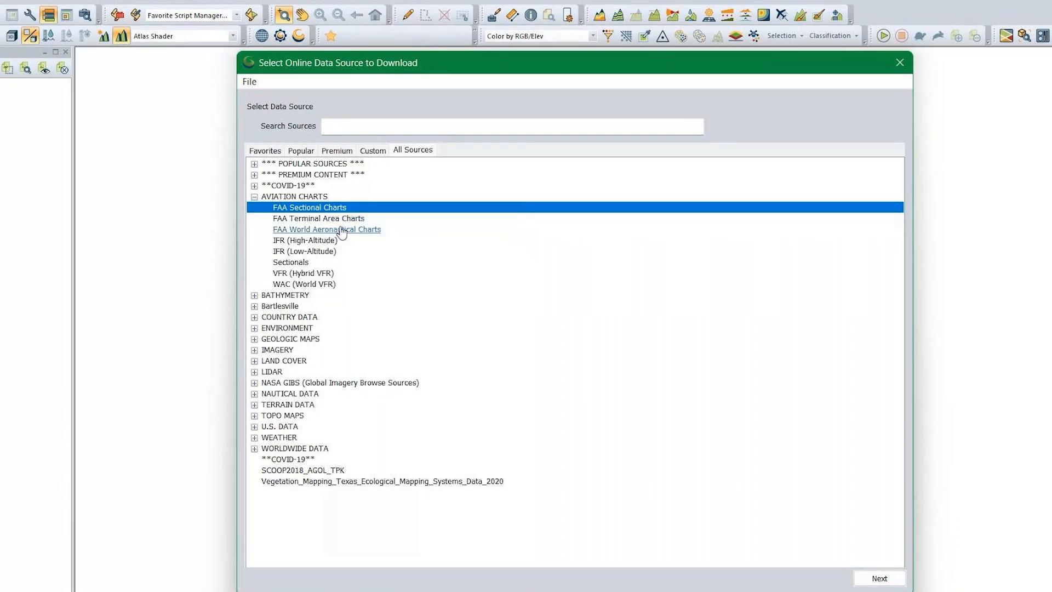
click(273, 152)
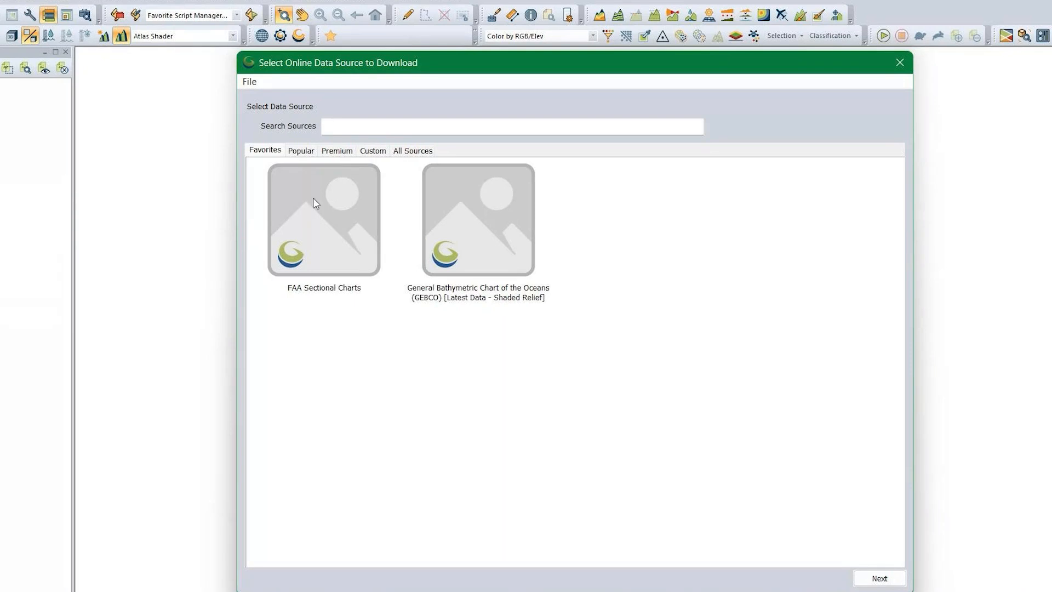
- Assign the FAA Sectional Preview Image file from the FAA Sectional Image folder as the preview of the FAA Sectional Charts favorite
right_click(326, 217)
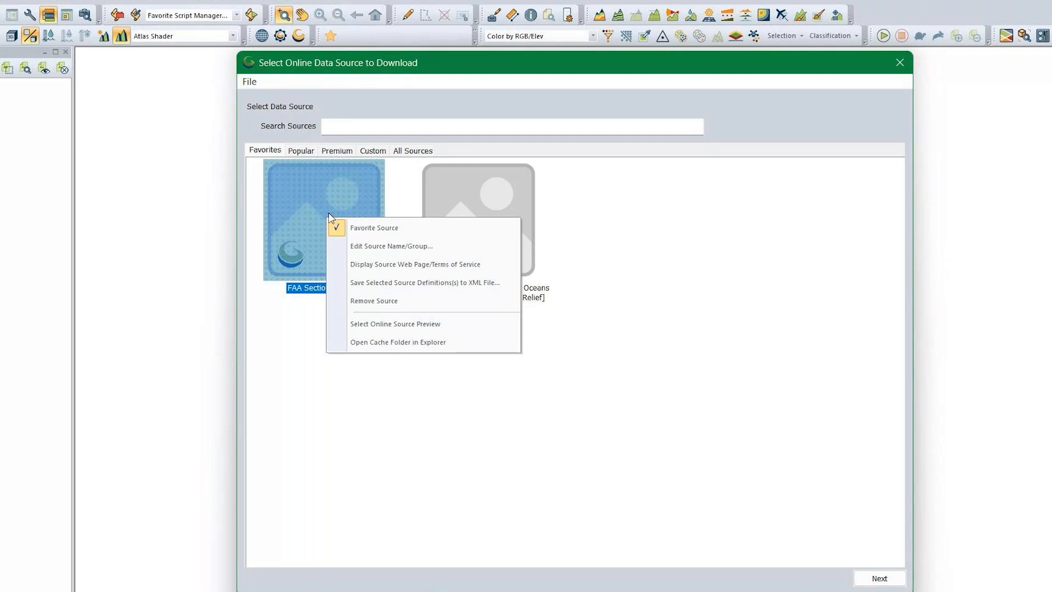
click(350, 327)
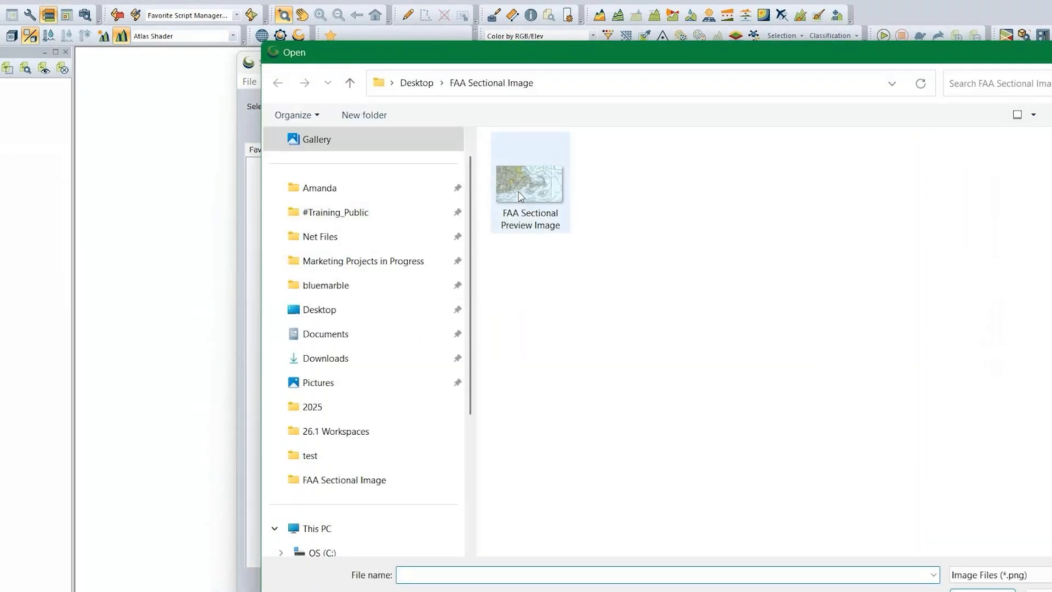
click(521, 196)
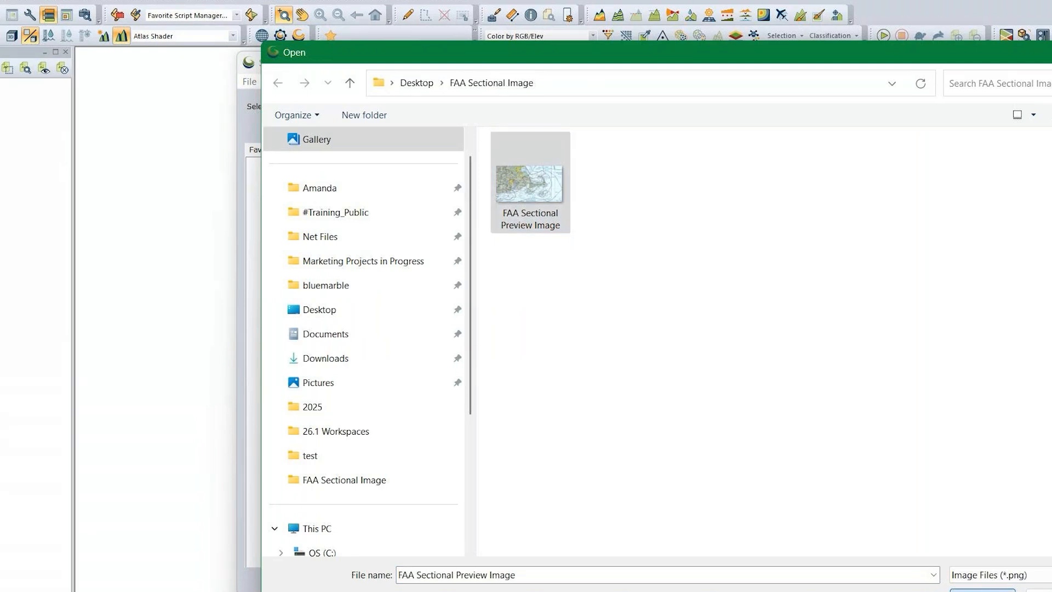
click(982, 590)
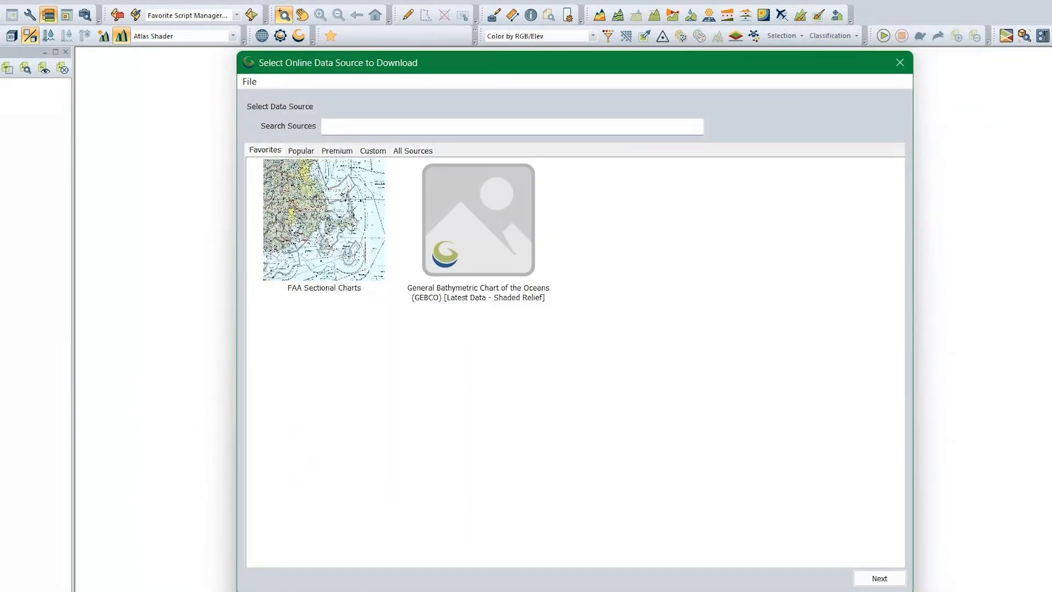
click(347, 256)
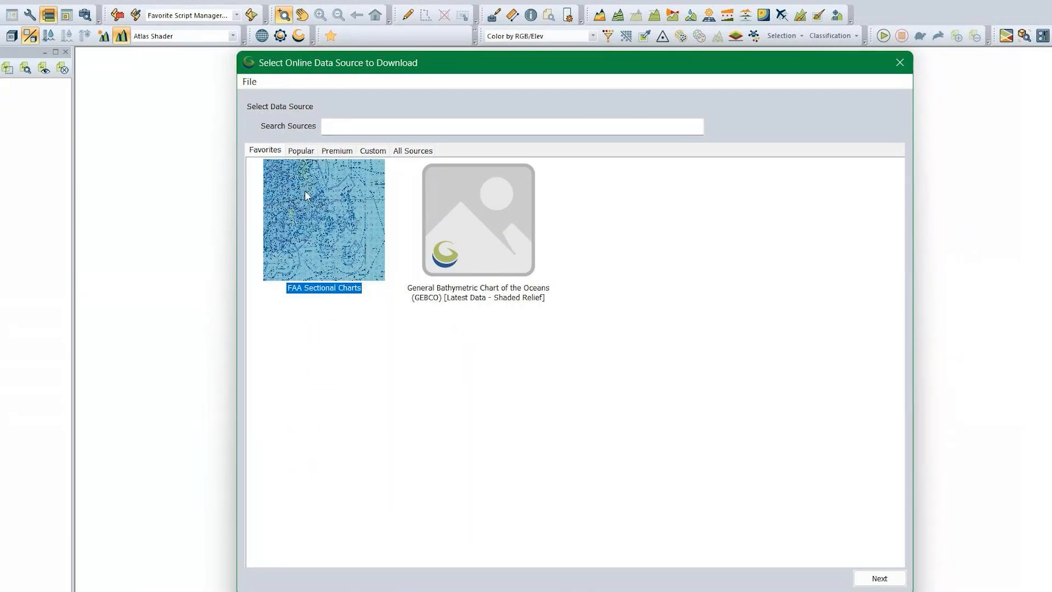
- Look at the custom online sources and the source type choice for adding a new source, without adding one
click(369, 154)
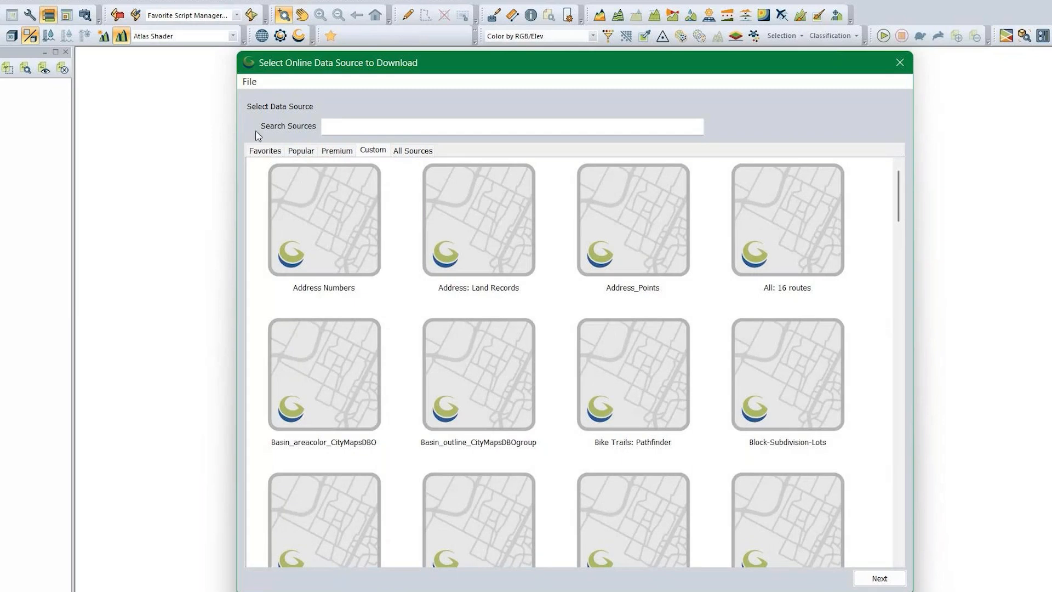
click(256, 83)
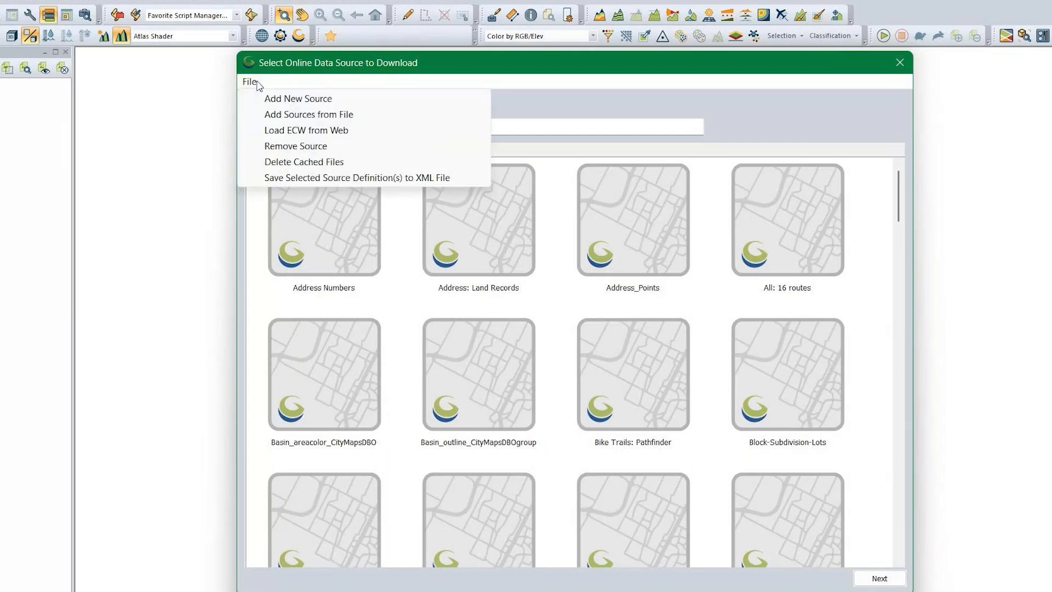
click(285, 100)
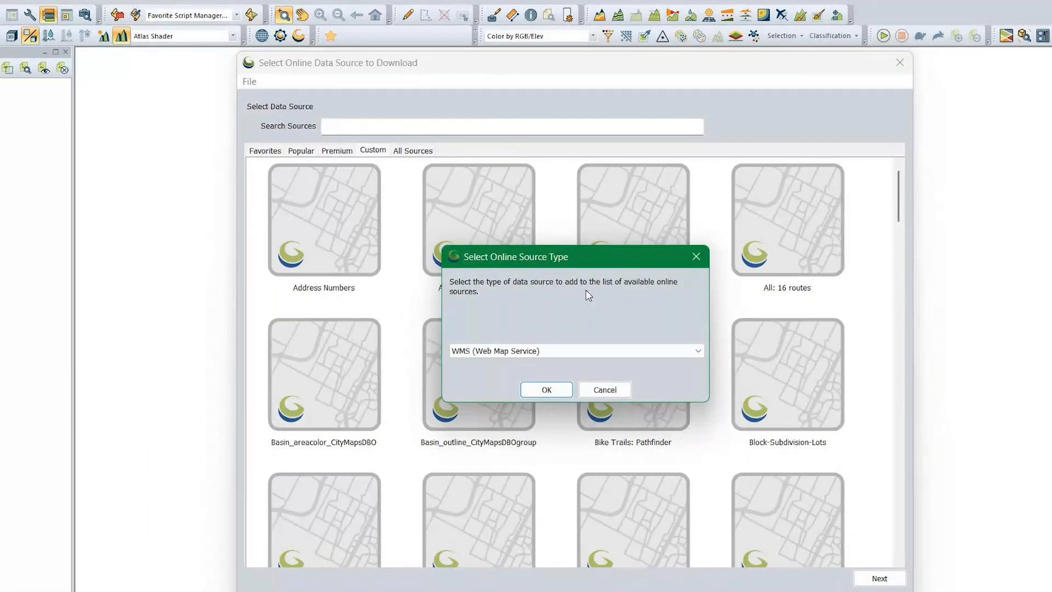
click(695, 255)
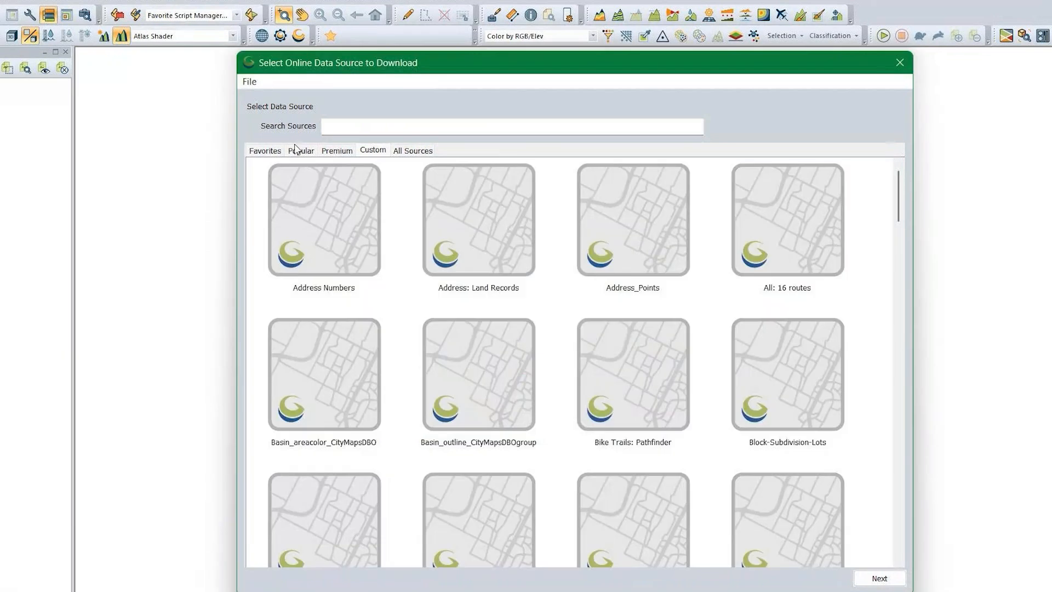
- Connect to the favorite FAA Sectional Charts source, exporting its online data directly to files and loading the exported data into the workspace
click(269, 151)
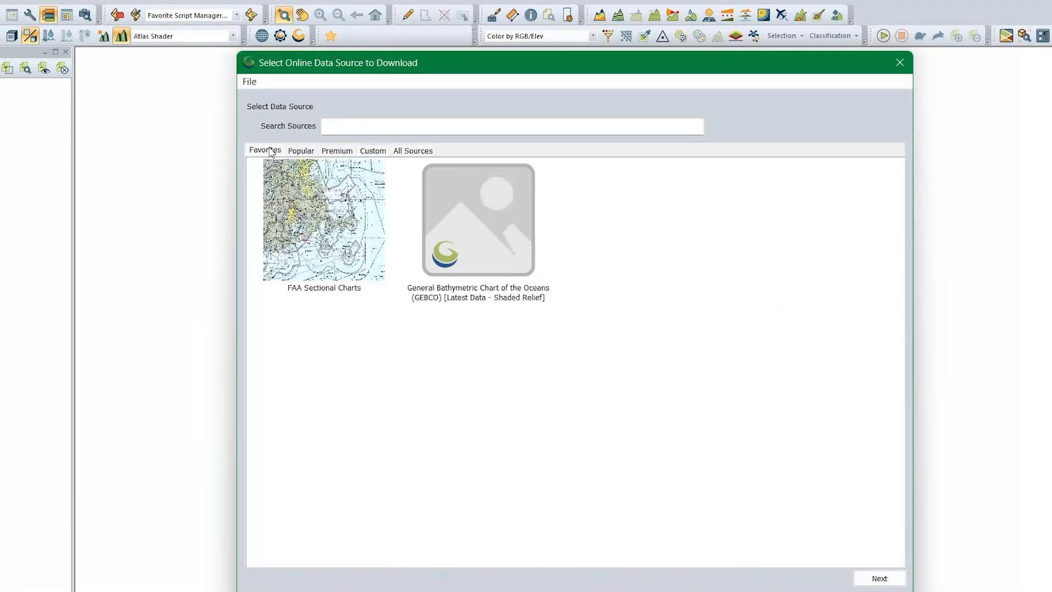
click(326, 219)
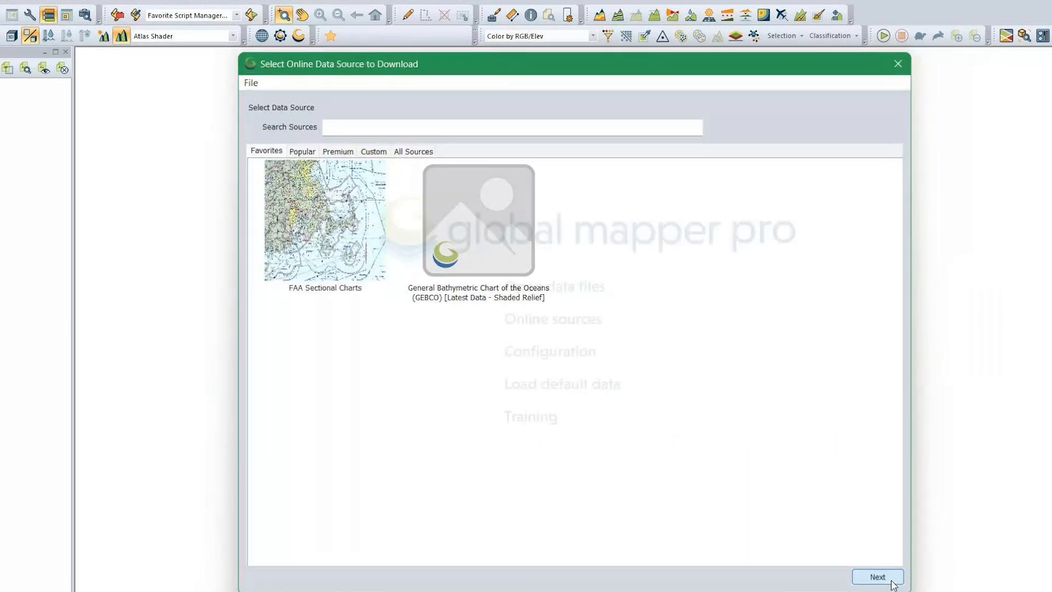
click(892, 582)
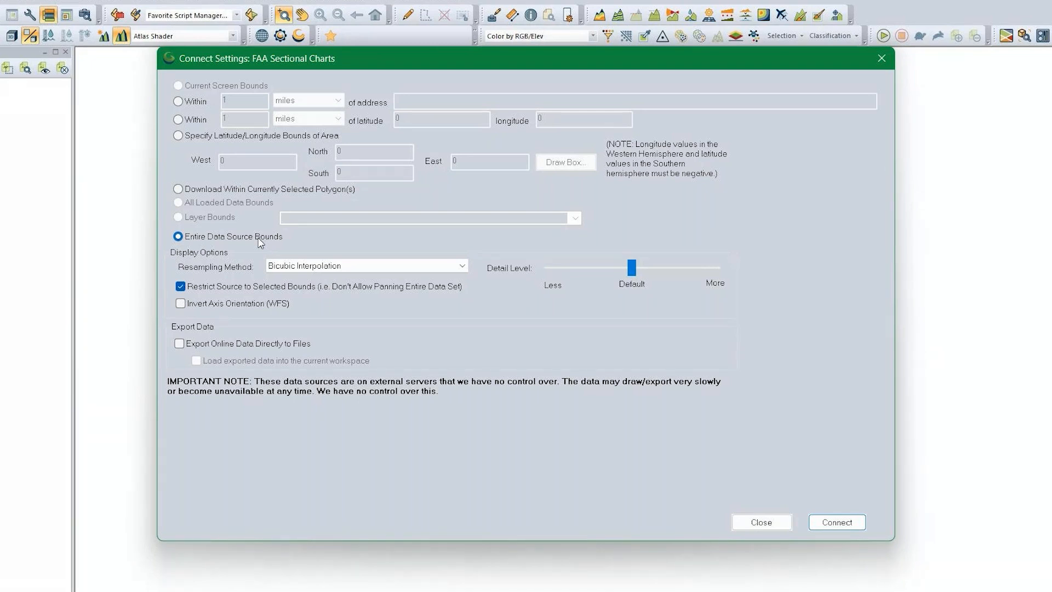
click(180, 345)
click(197, 361)
click(830, 523)
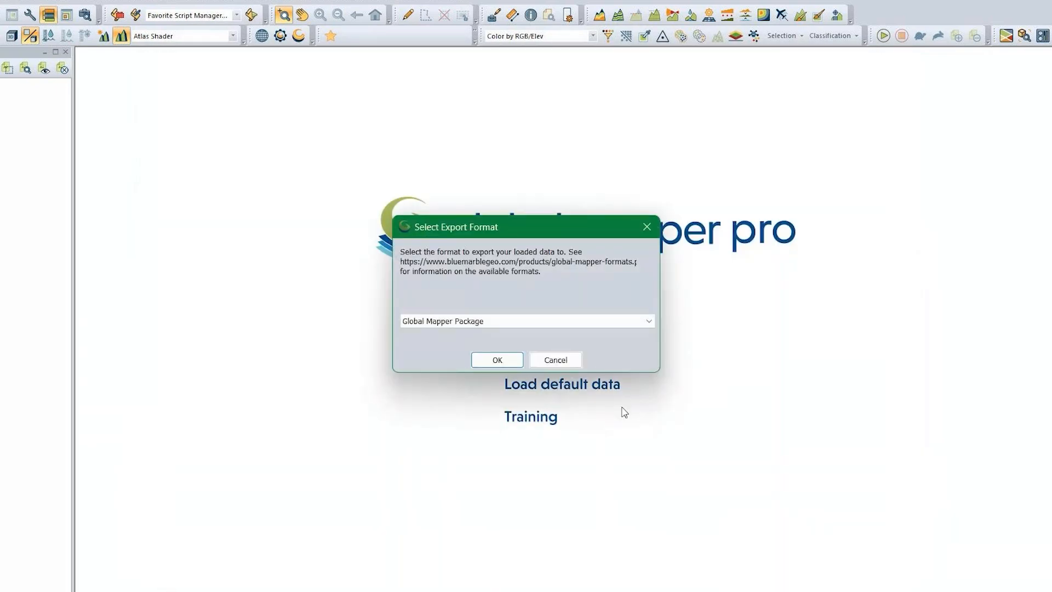
- Choose Global Mapper Package as the export format and set the online layer export to Automatically Choose a Good Zoom Level
click(649, 322)
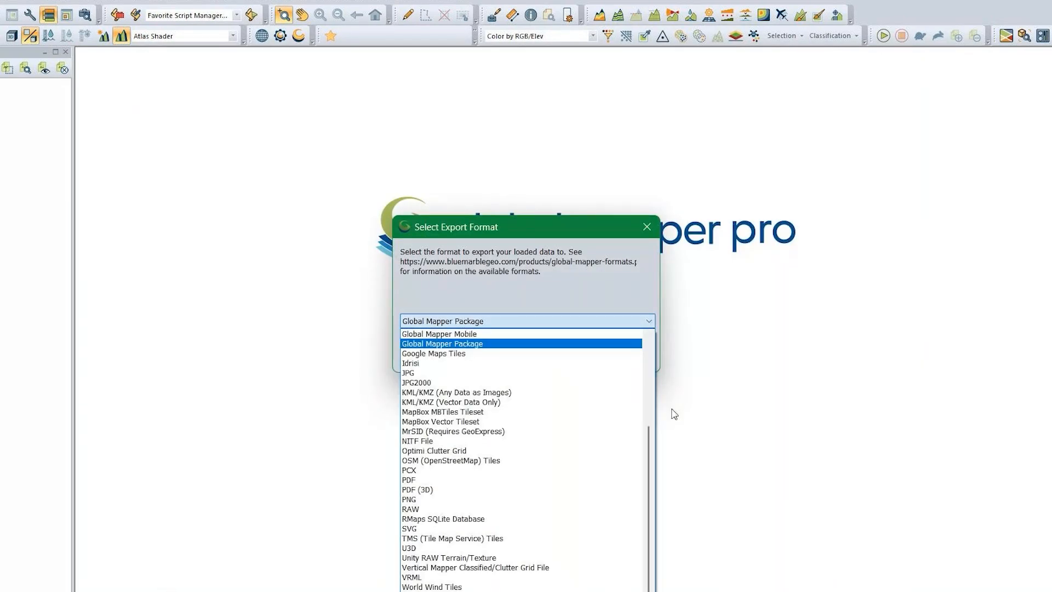
click(647, 404)
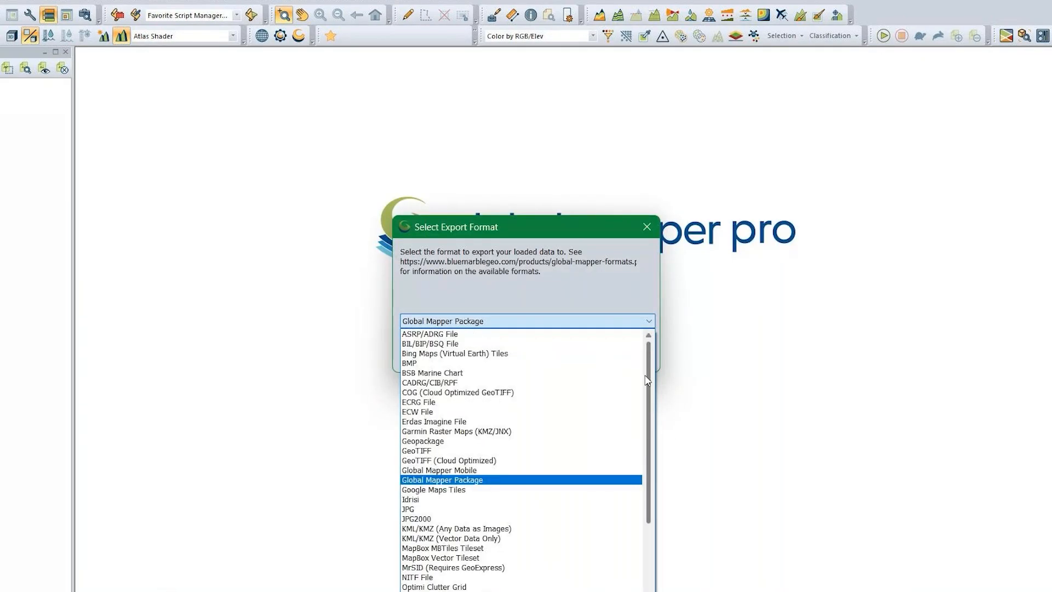
click(534, 486)
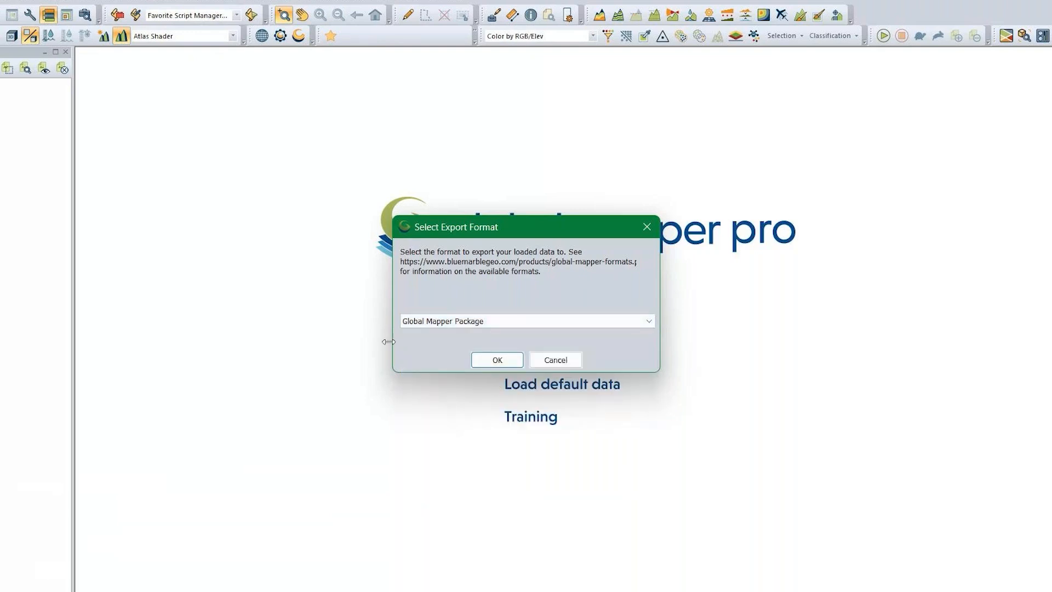
click(497, 360)
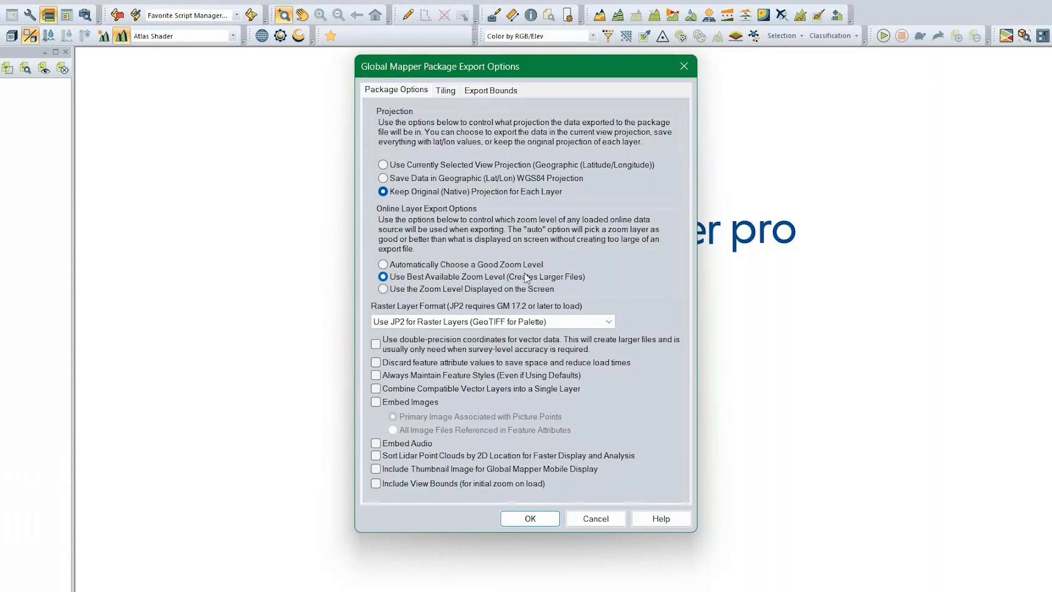
click(400, 265)
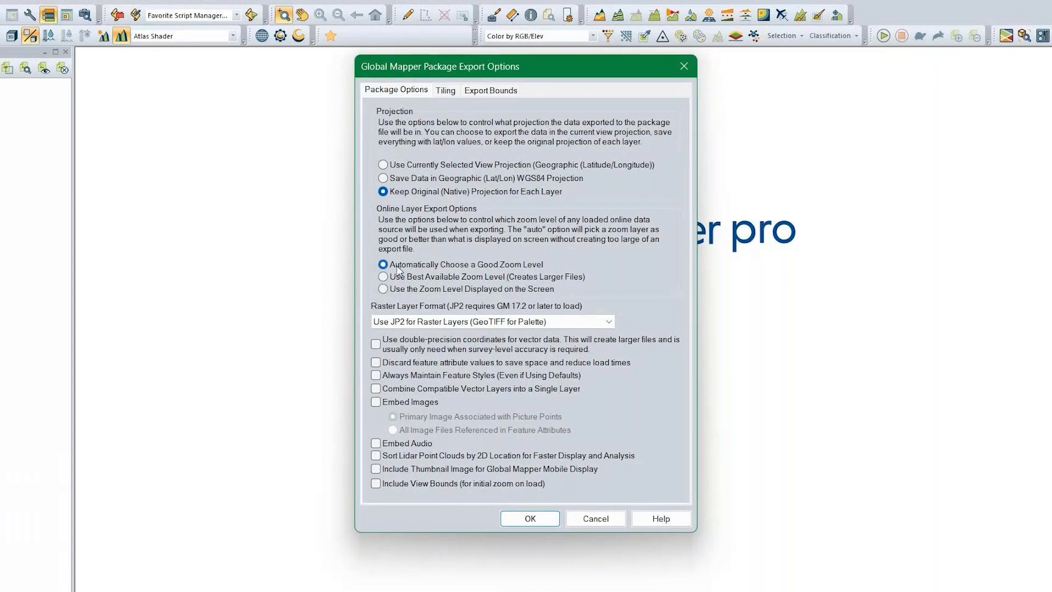
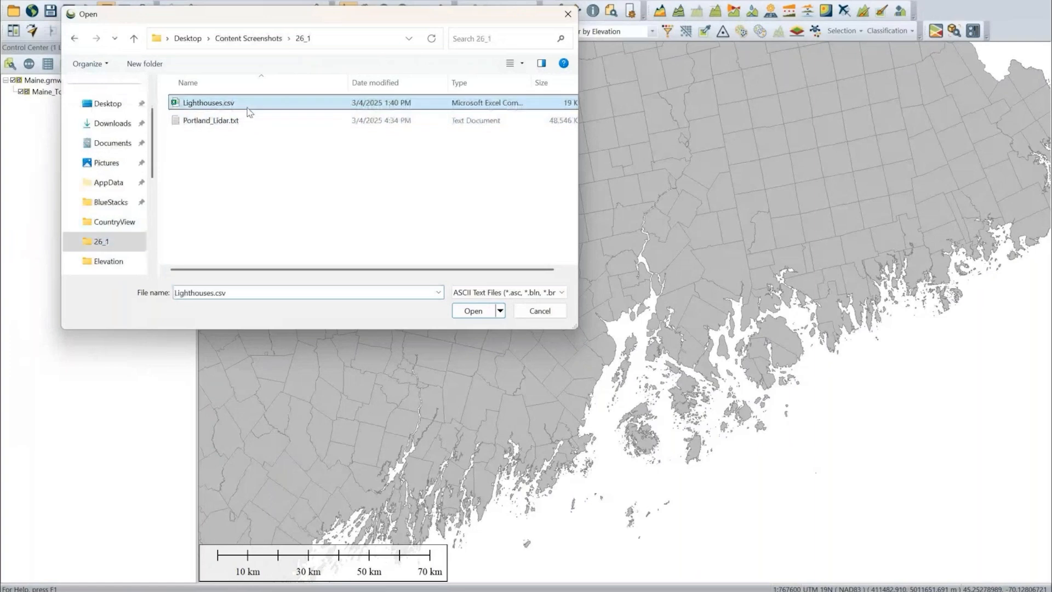
- Open Lighthouses.csv for generic ASCII import and try the saved txt point cloud options before returning to [Create New]
click(467, 312)
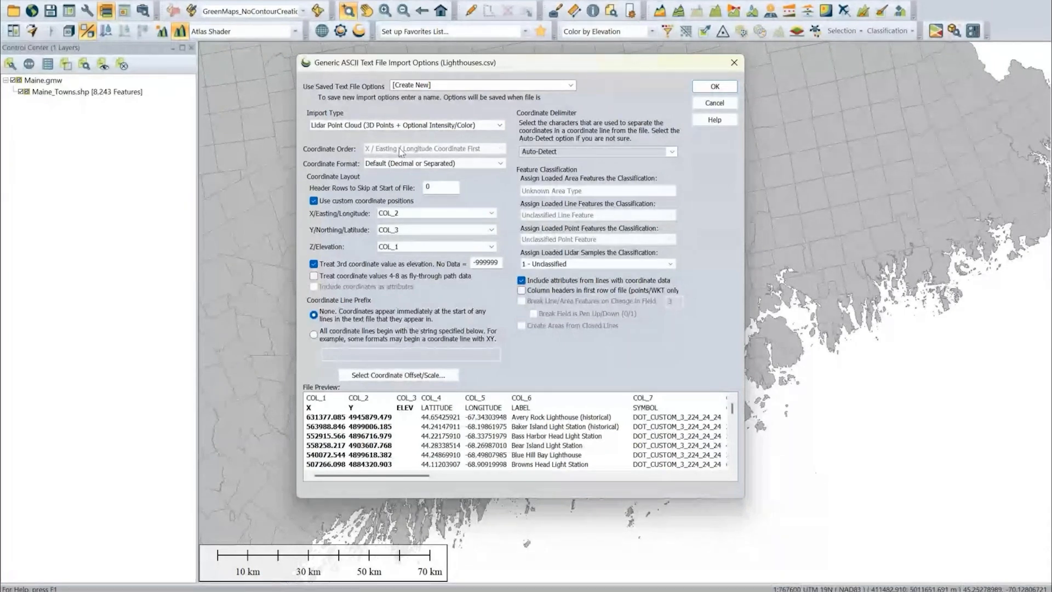
click(485, 86)
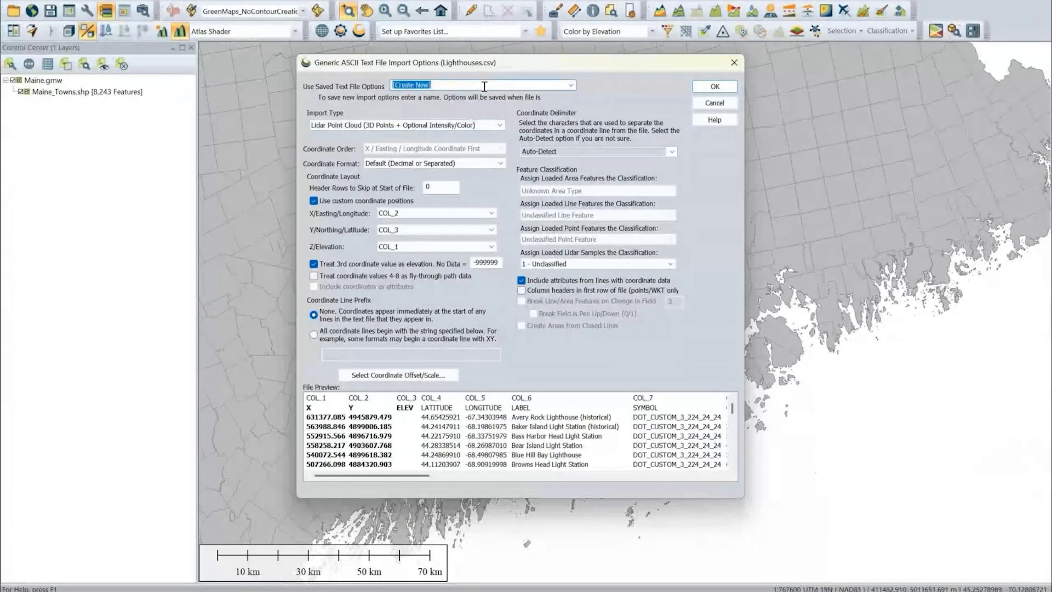
click(571, 88)
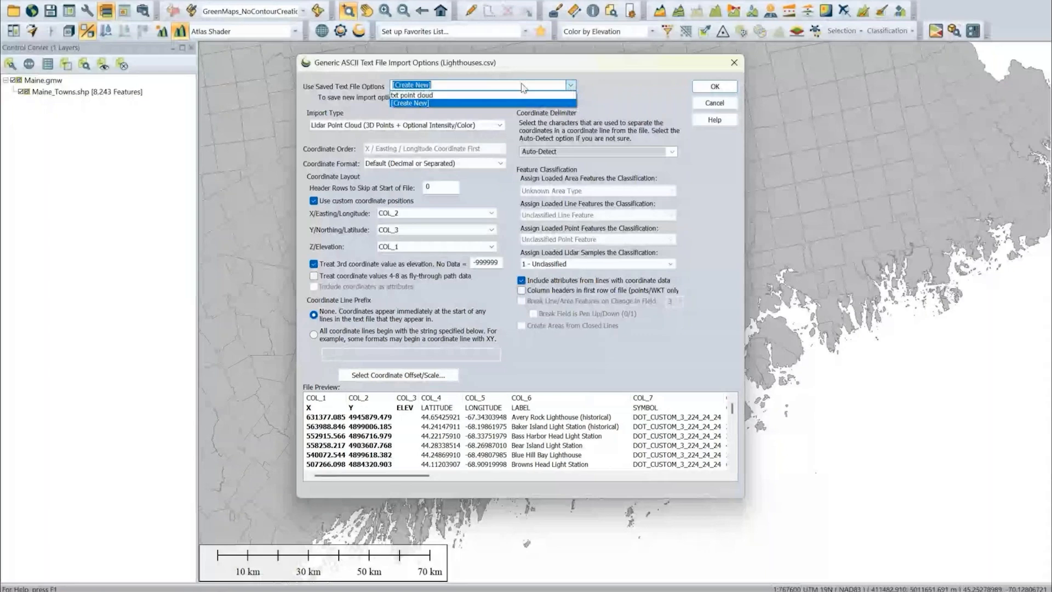
click(493, 96)
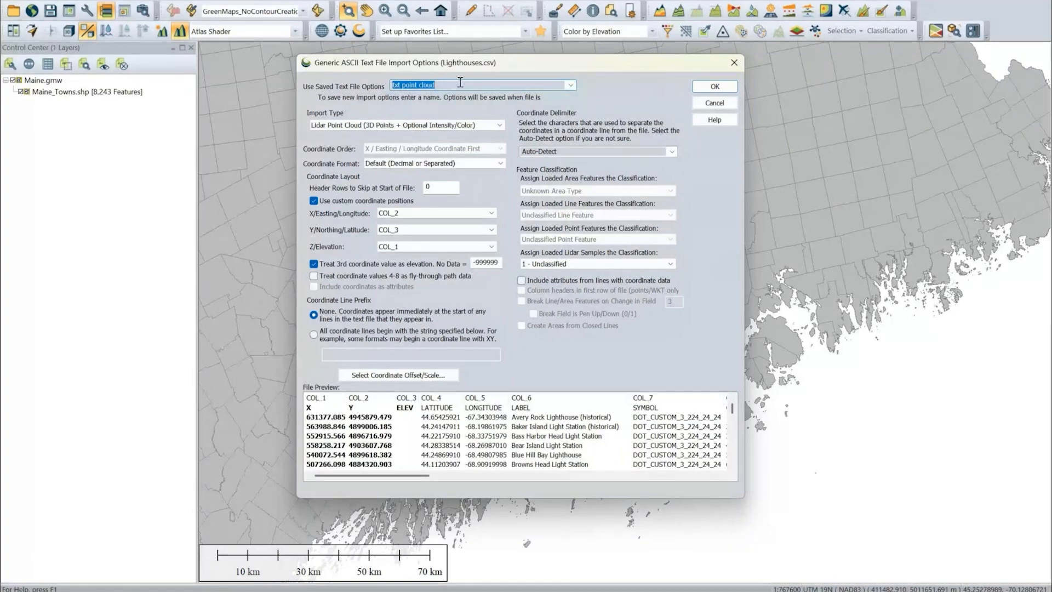
click(572, 88)
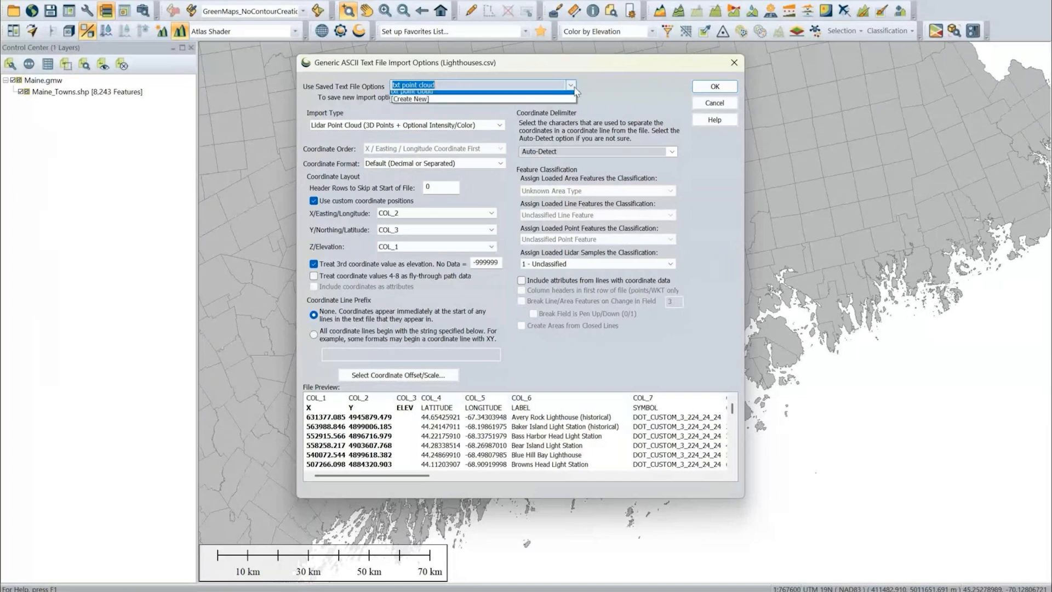
click(552, 103)
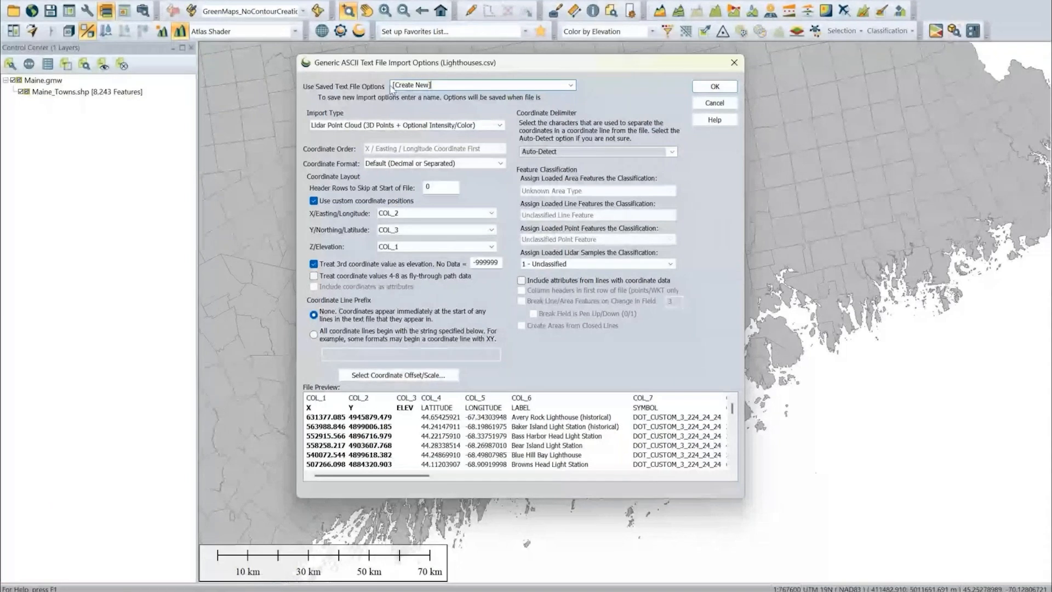
- Name the new saved import options Lighthouses and set the import type to Point Only (All Features are Points)
click(392, 87)
click(444, 84)
drag(446, 85, 379, 89)
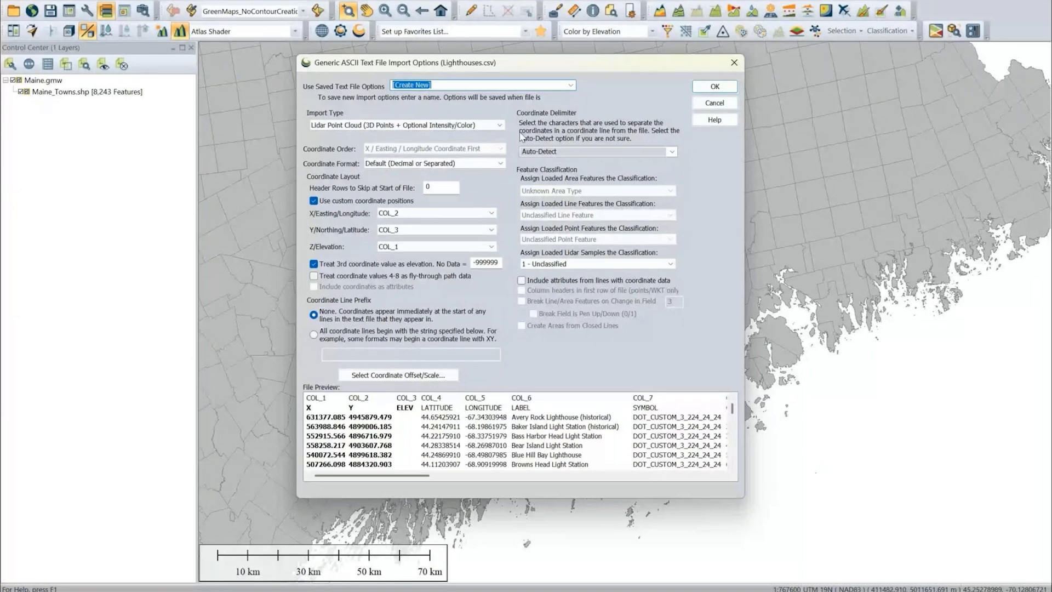
text(Lighthouses)
click(478, 126)
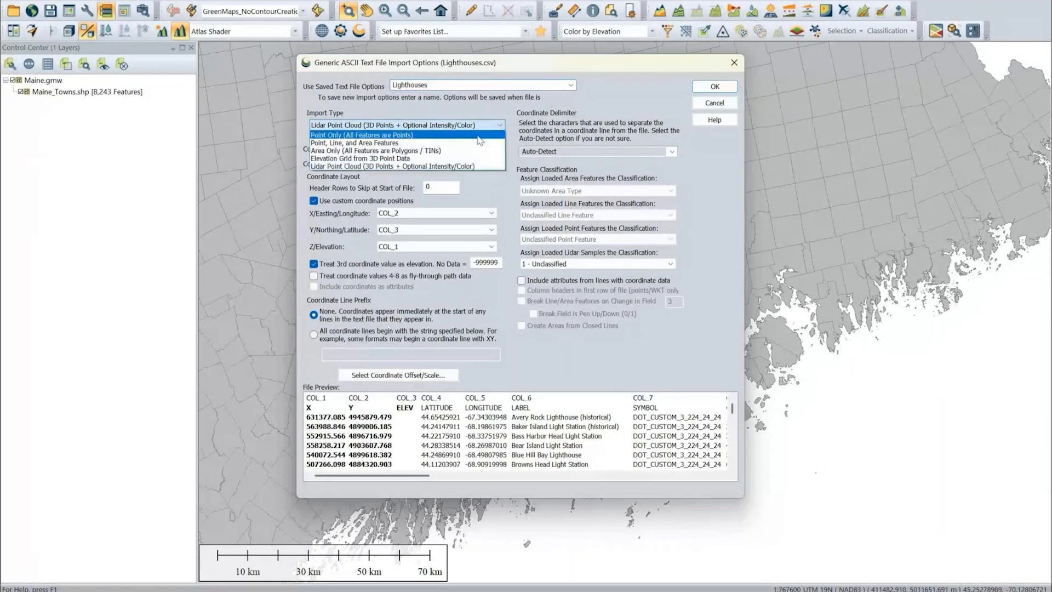
click(441, 136)
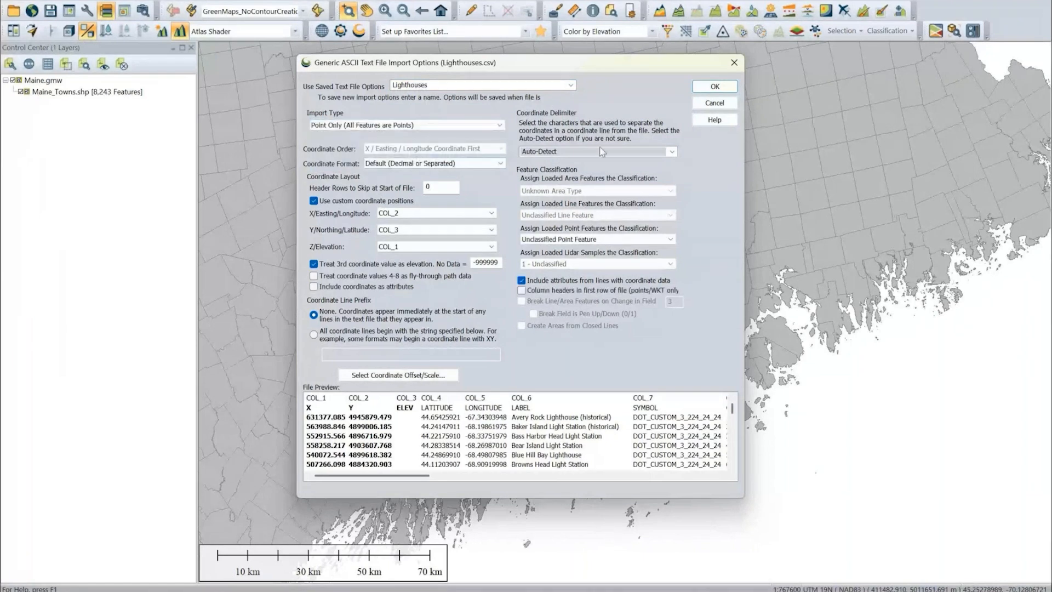
- Try the Comma and custom coordinate delimiters for Lighthouses.csv, and set the coordinate delimiter to Semi-colon
click(672, 152)
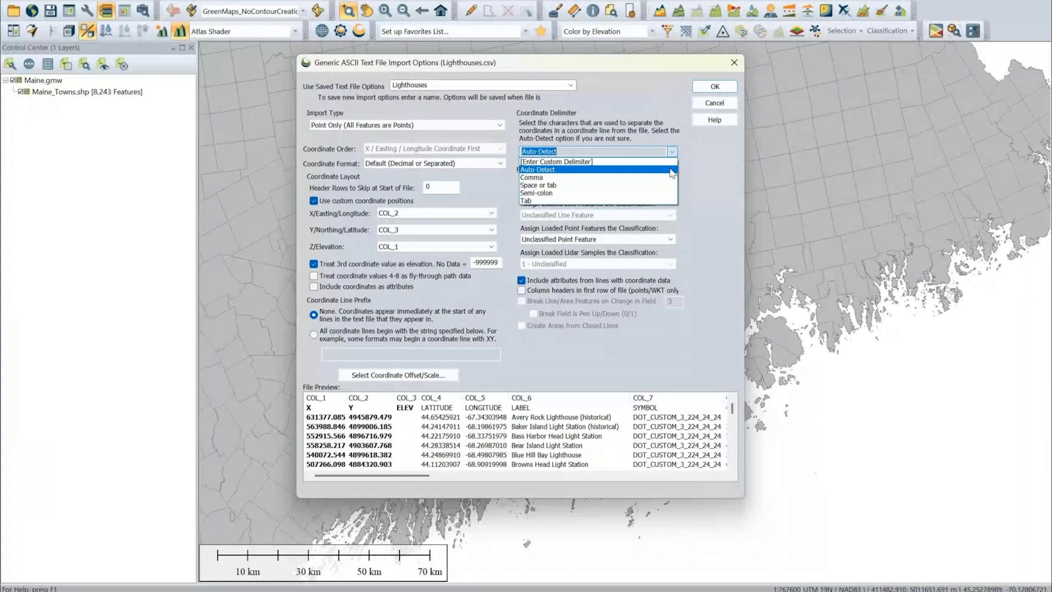
click(634, 180)
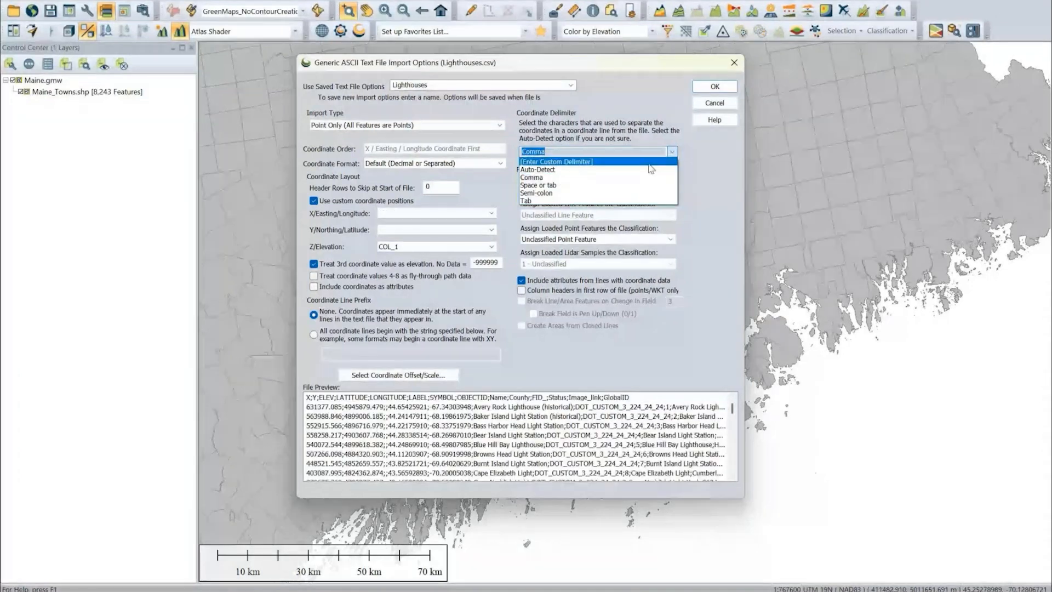
click(649, 163)
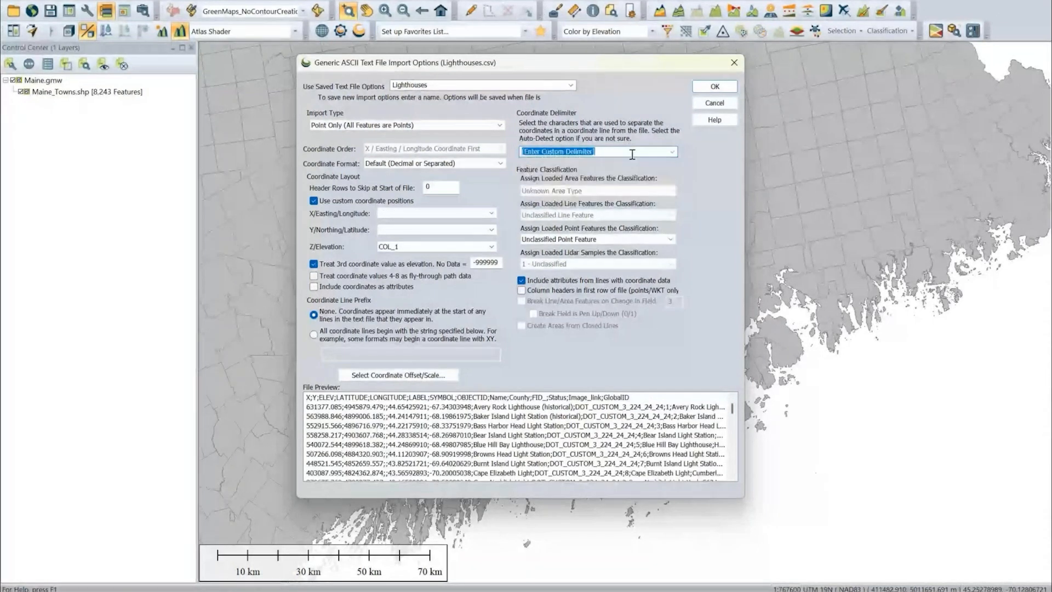
drag(632, 155, 557, 144)
click(664, 153)
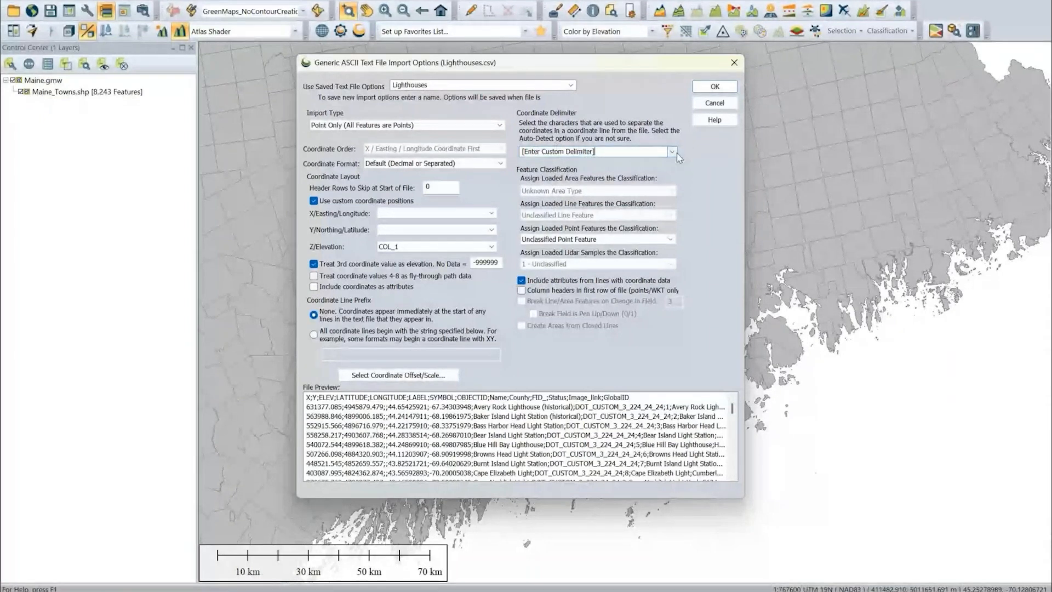
click(673, 151)
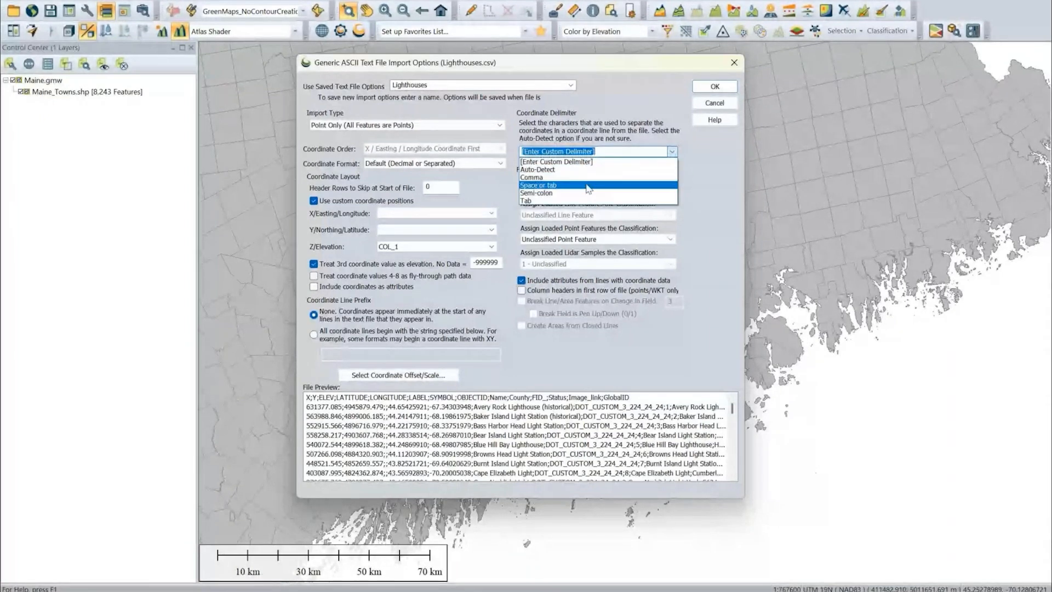
click(564, 194)
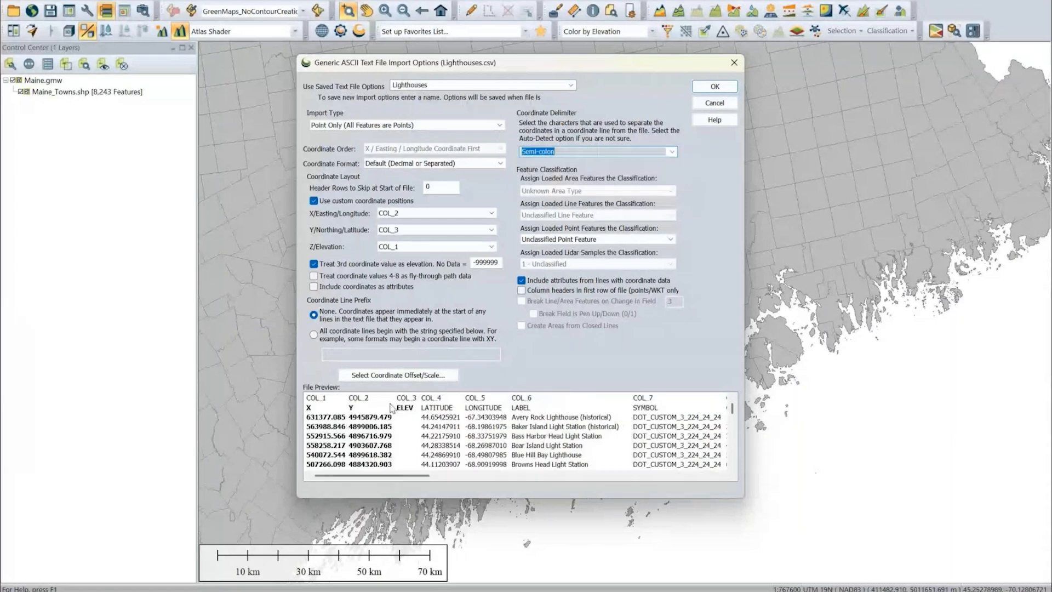
- Have the import read column headers from the first row of Lighthouses.csv
click(523, 290)
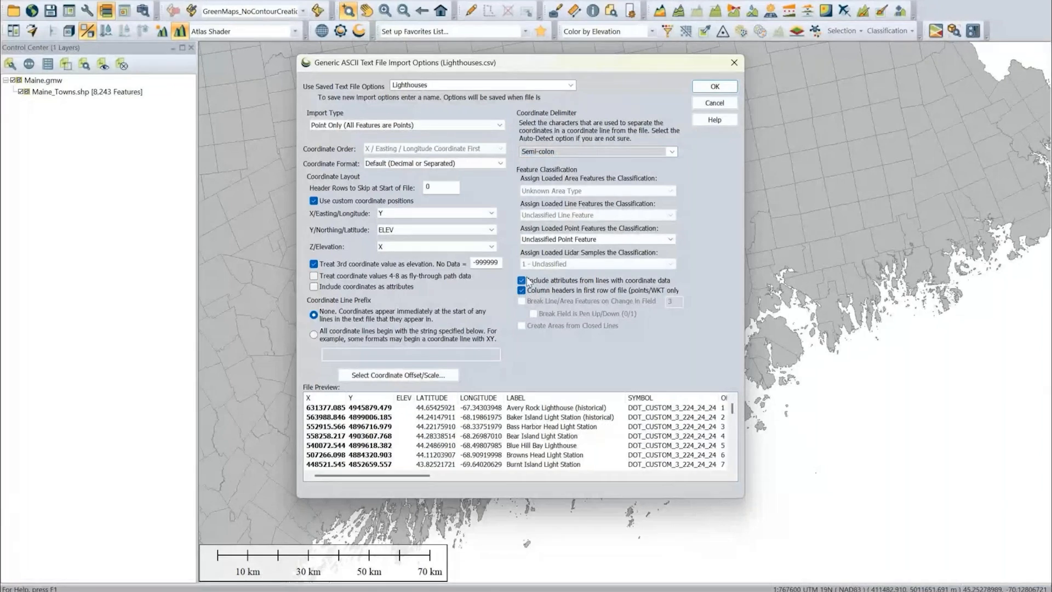
click(559, 291)
click(559, 291)
- Try disabling custom coordinate positions and skipping 3 fields at the start of each line
click(334, 202)
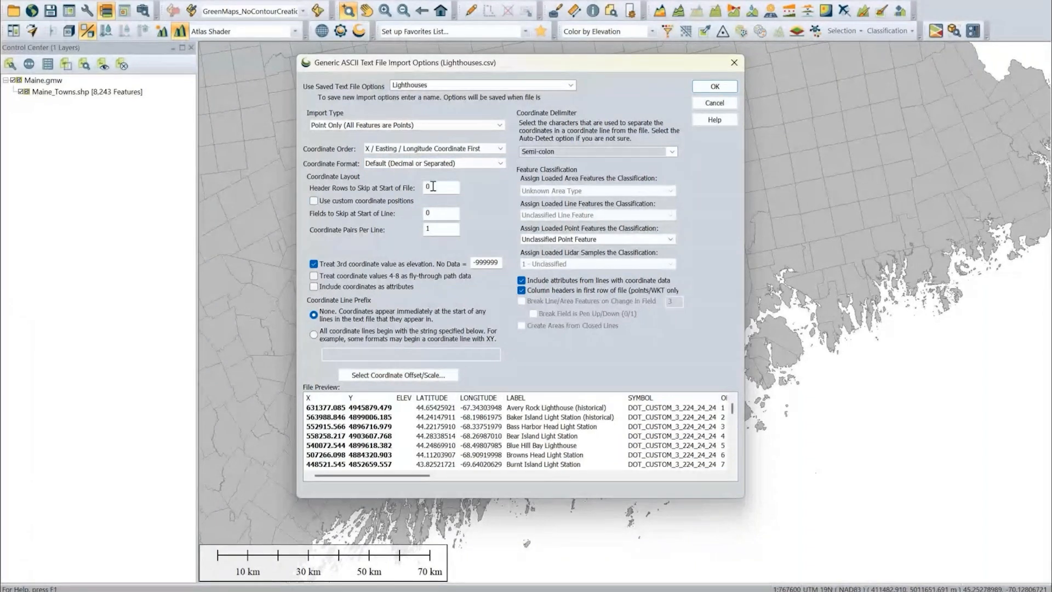
click(438, 213)
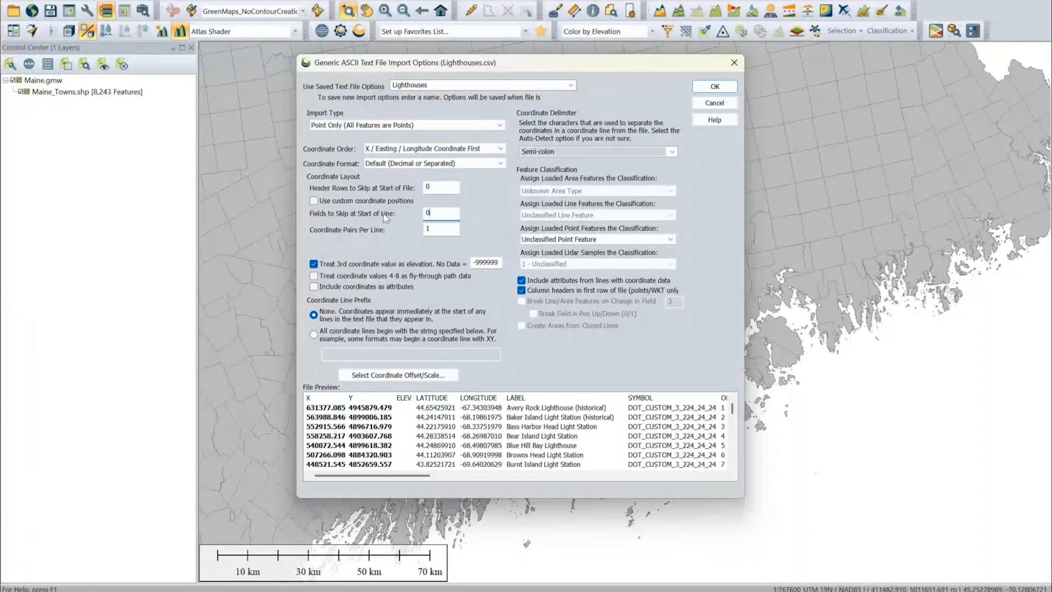
double_click(446, 212)
text(3)
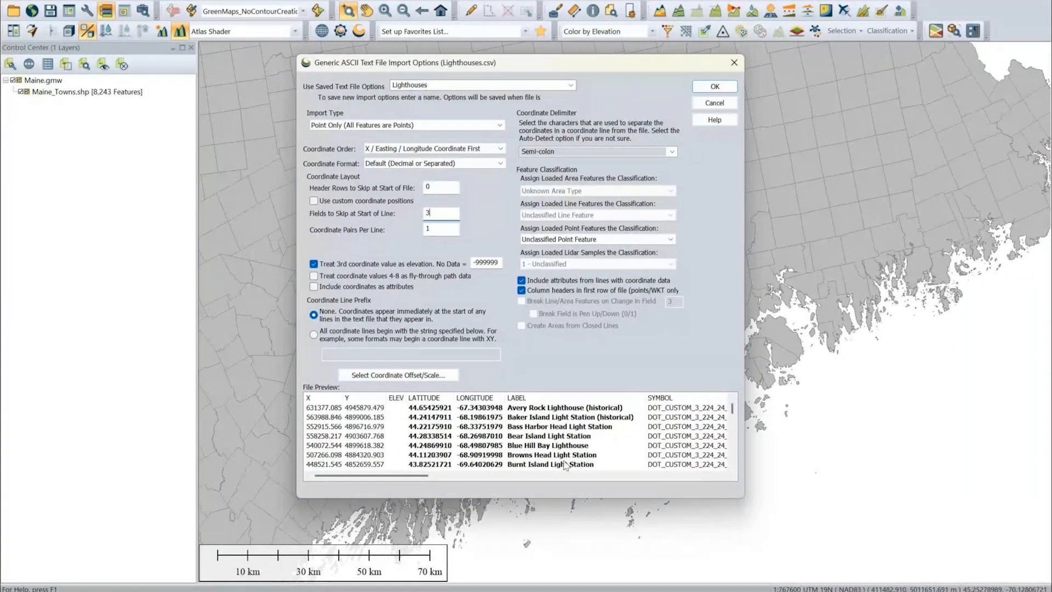
- Stop treating the third coordinate as elevation, and use custom coordinate positions with LONGITUDE for X/Easting and LATITUDE for Y/Northing
click(342, 264)
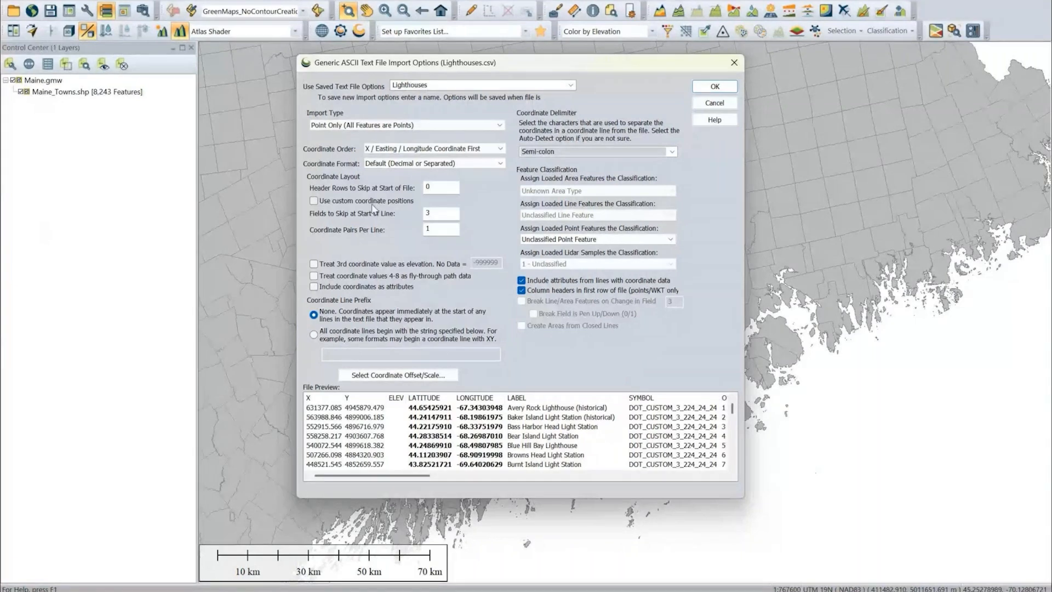
click(313, 201)
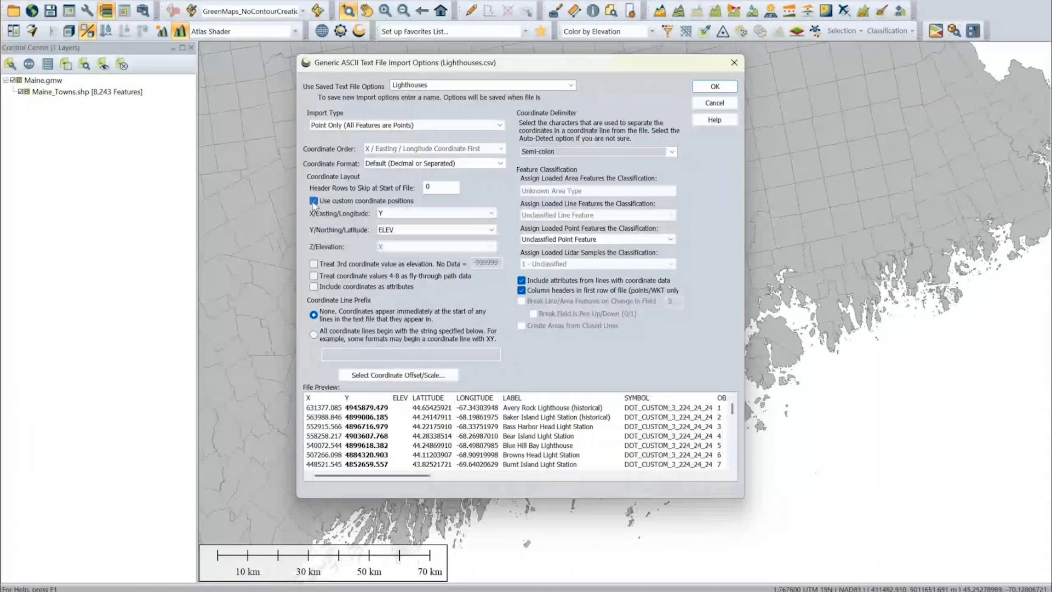
click(398, 215)
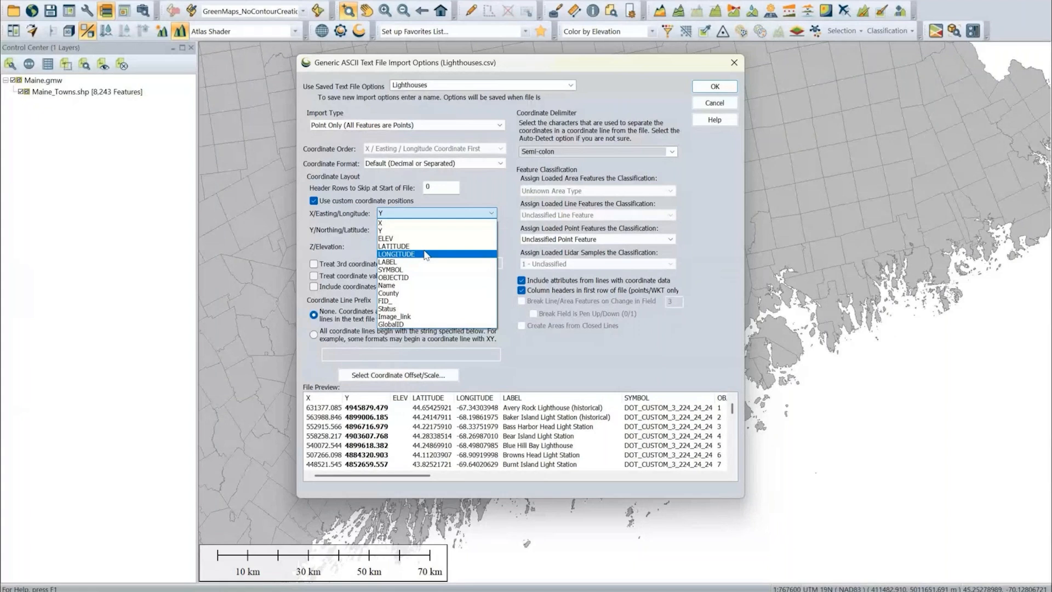
click(425, 254)
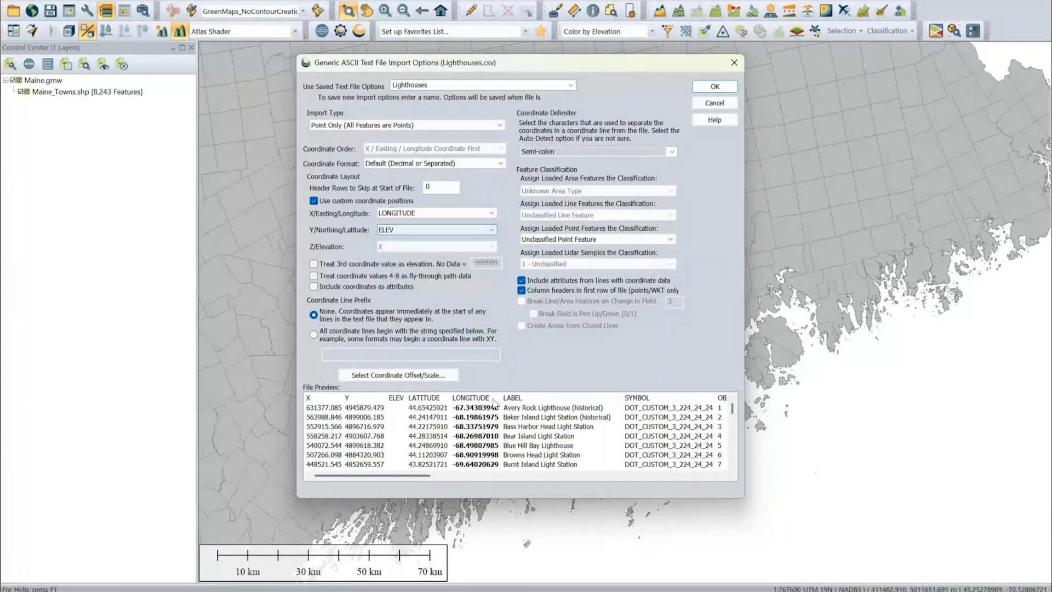
right_click(432, 405)
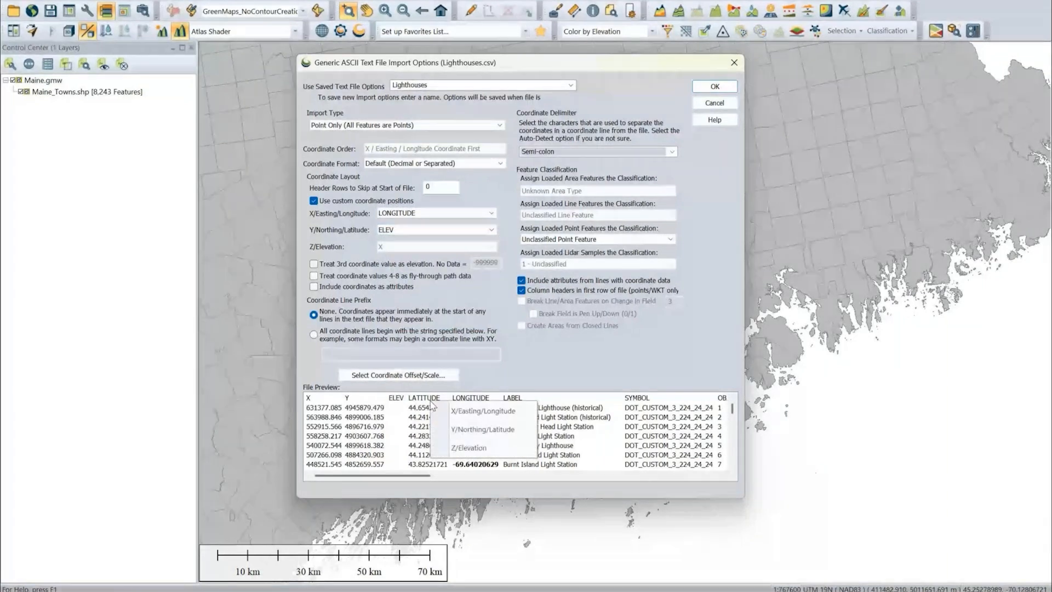
click(453, 432)
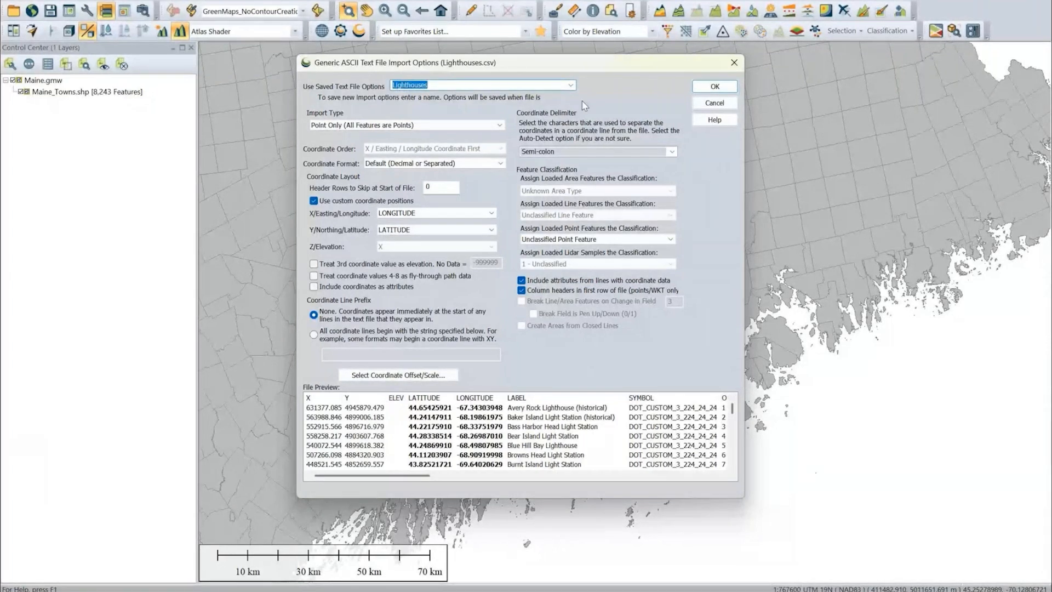
- Save the import options and load Lighthouses.csv in the Geographic (Latitude/Longitude) projection with the WGS84 datum
click(718, 86)
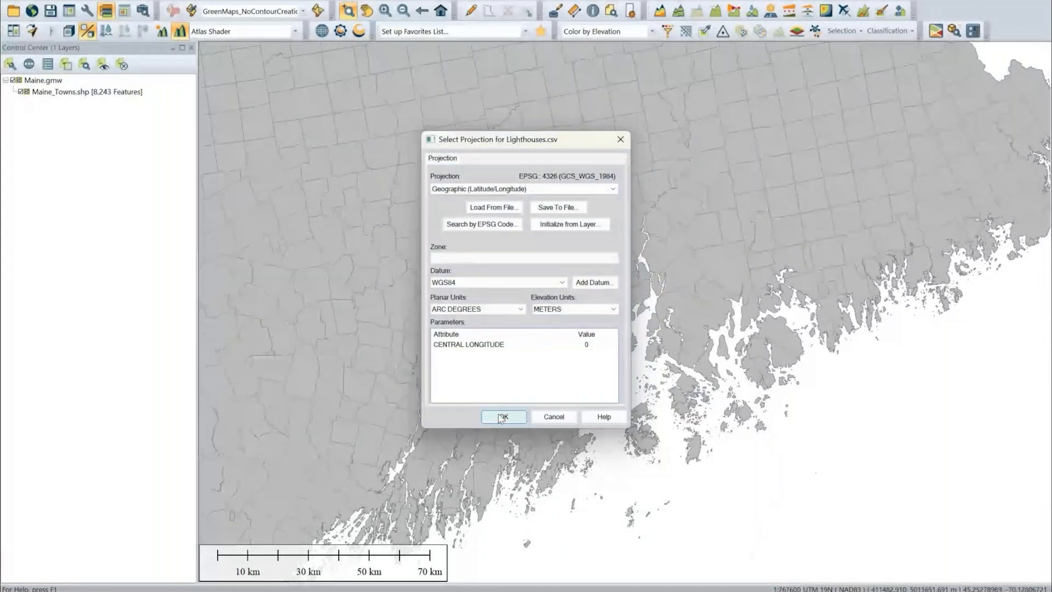
click(502, 417)
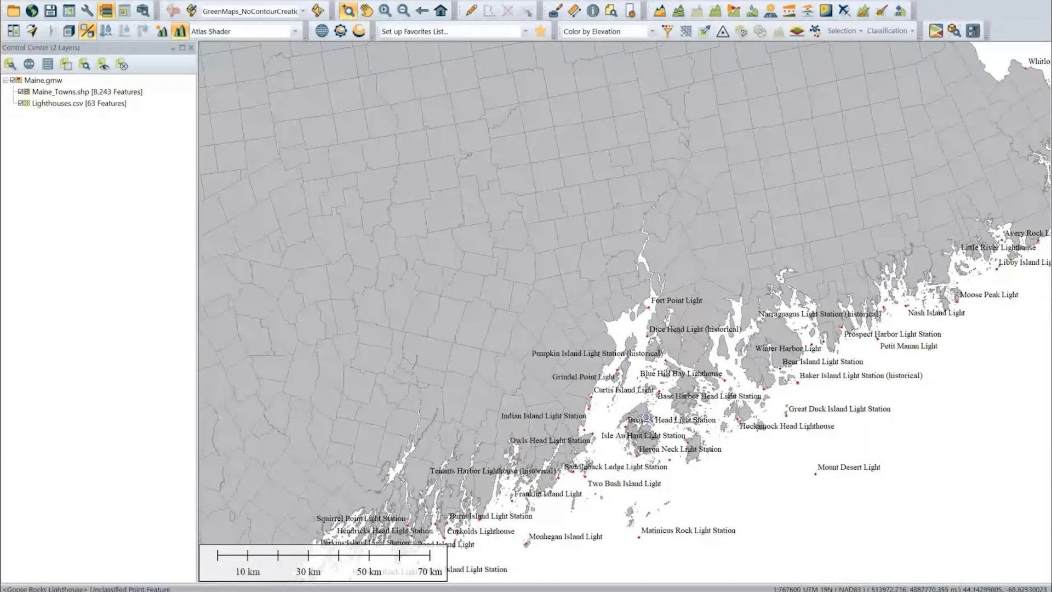
scroll(647, 418, up, 3)
drag(464, 344, 544, 296)
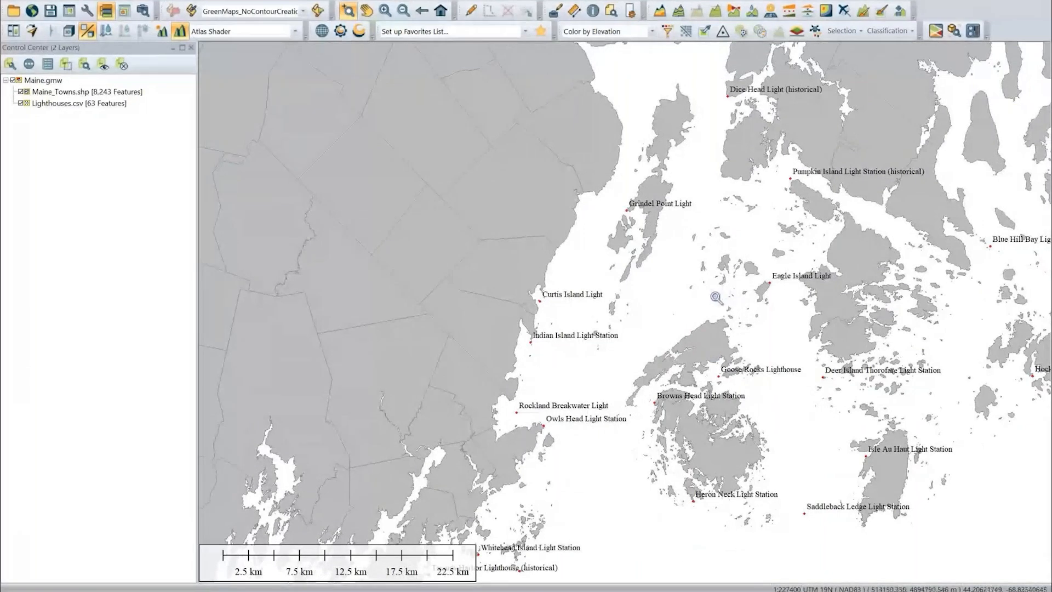
scroll(727, 294, down, 1)
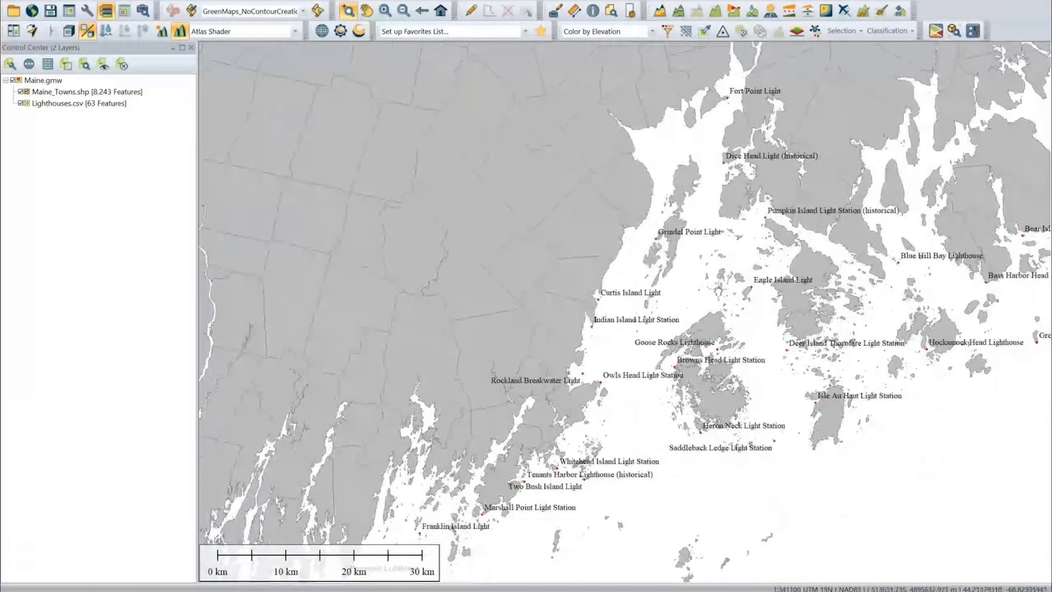
drag(717, 291, 651, 345)
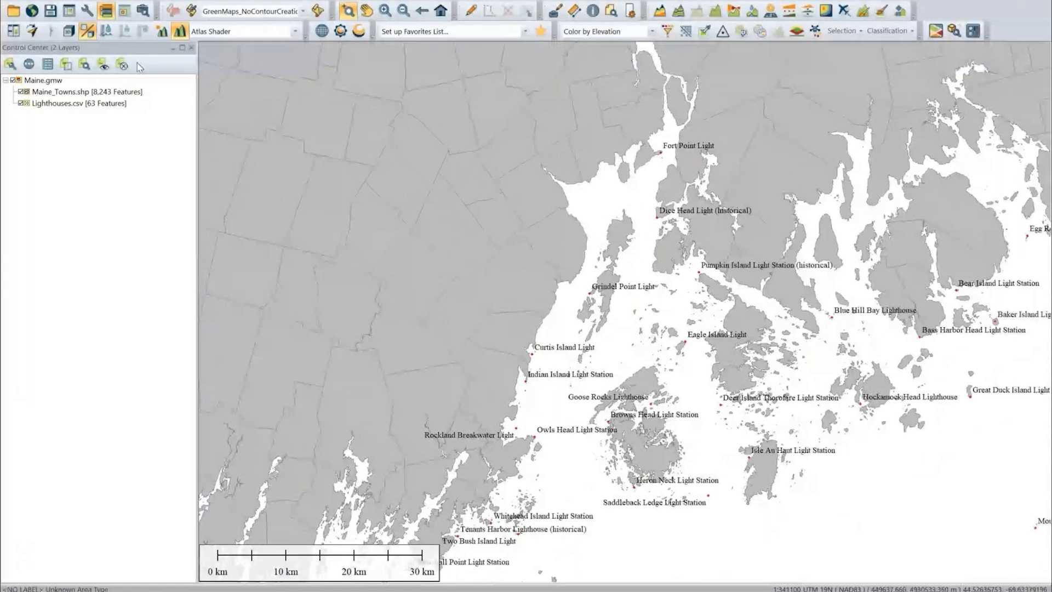
- Review the saved text file options in the Vector Formats configuration, including the editable import settings stored under Lighthouses
click(86, 11)
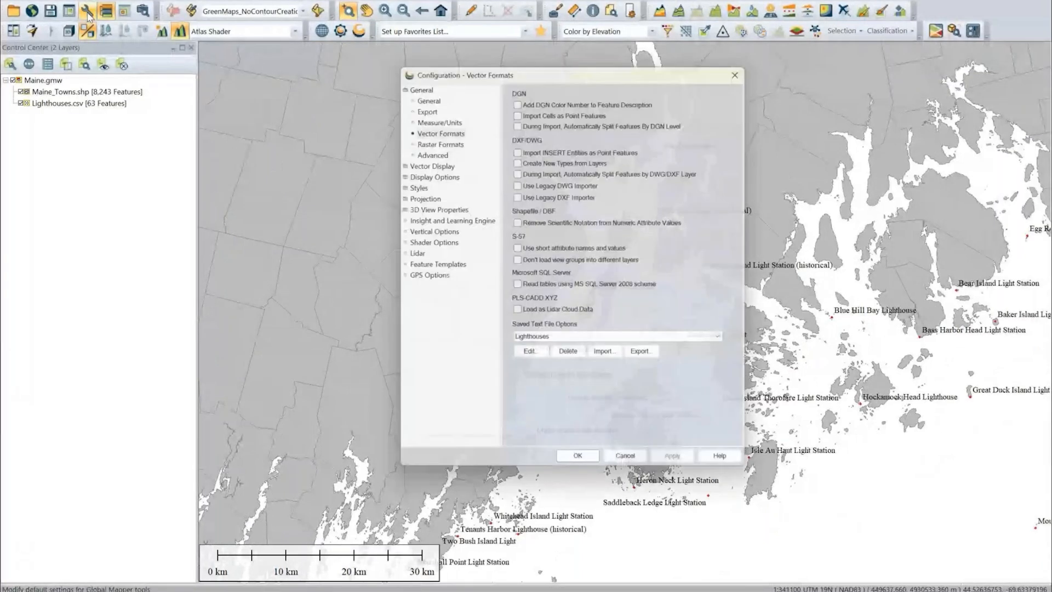
drag(446, 66, 333, 61)
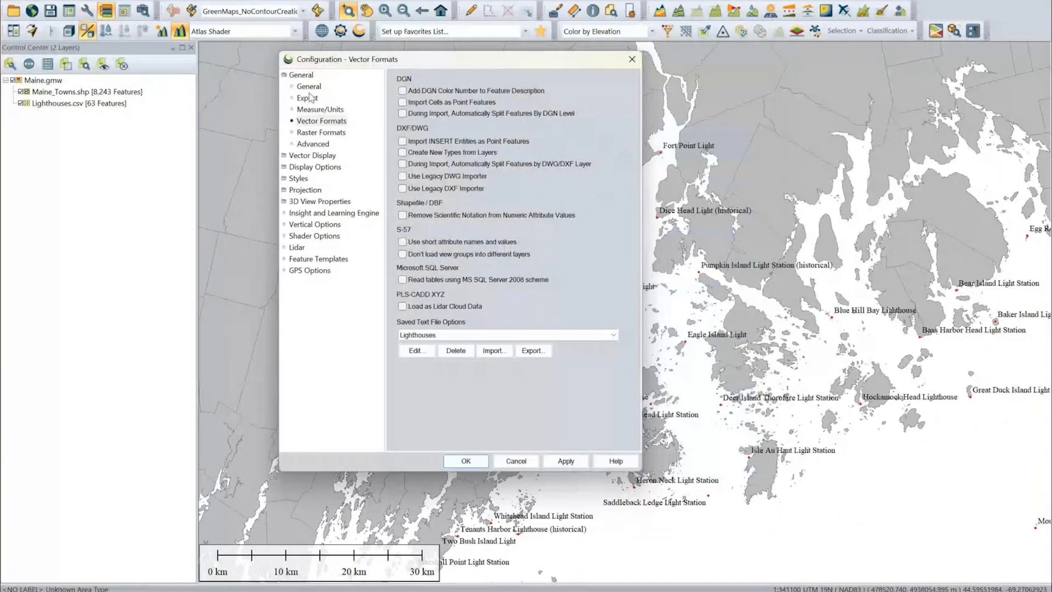
click(326, 123)
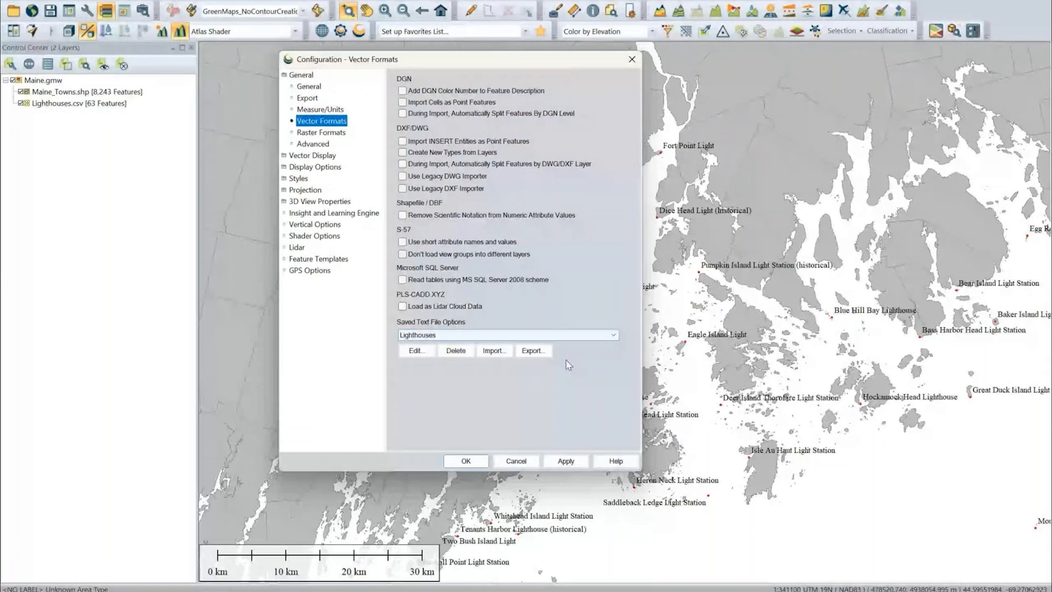
click(475, 336)
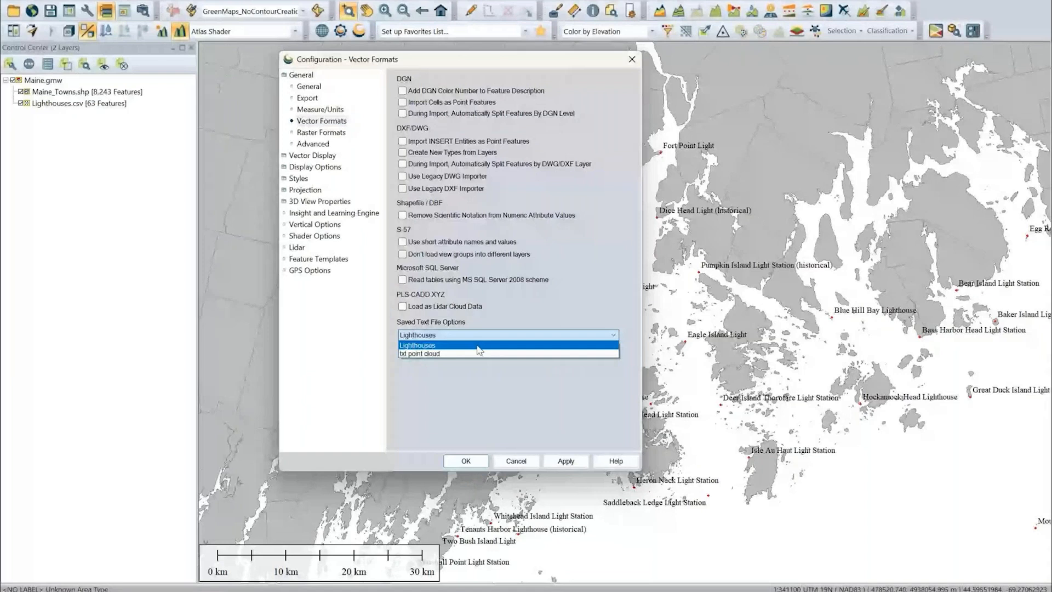
click(427, 293)
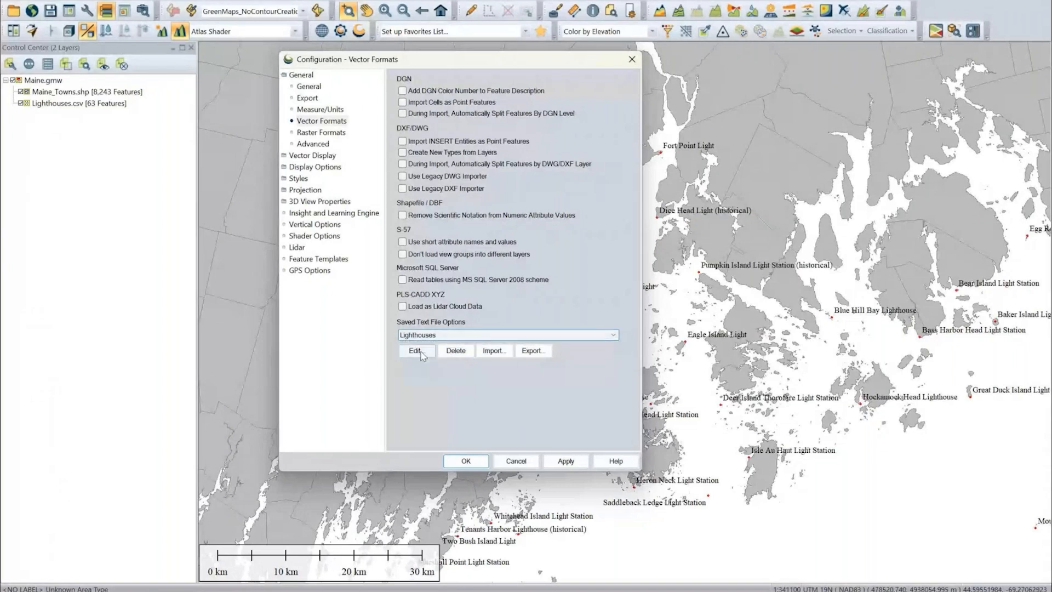
click(420, 353)
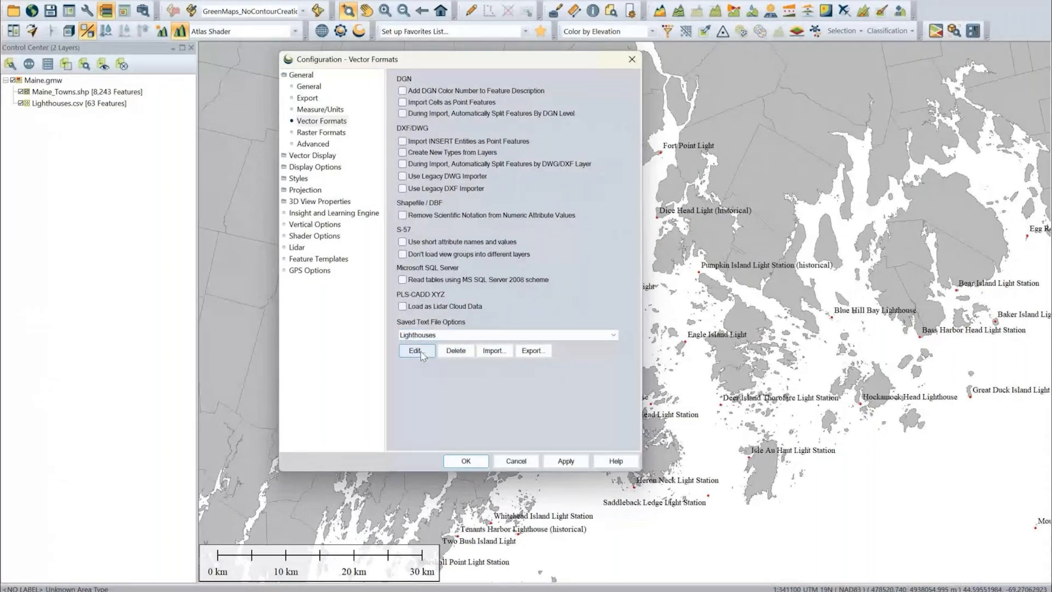
drag(504, 53, 659, 82)
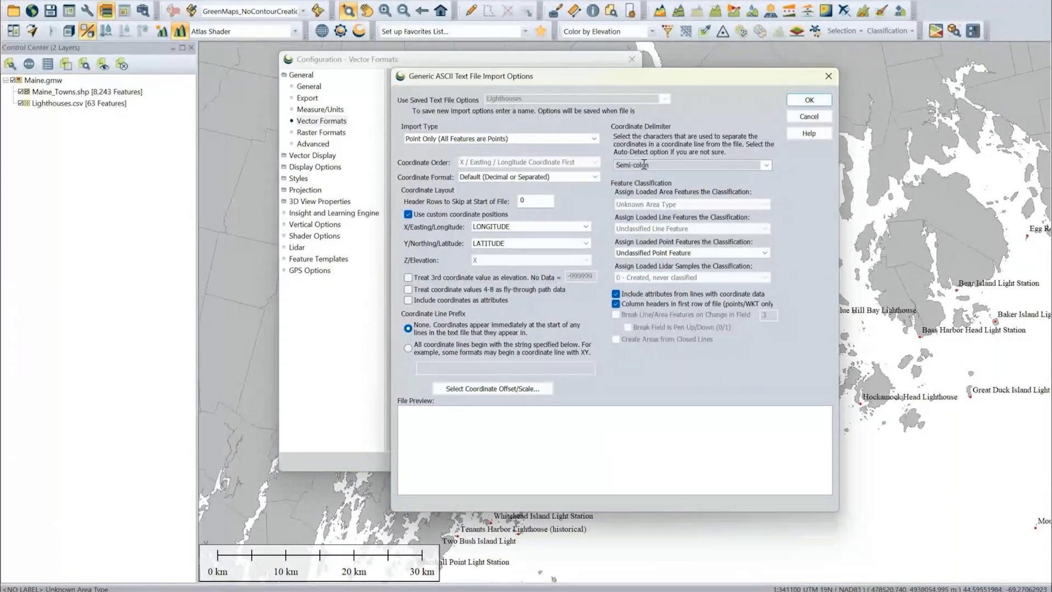
click(829, 79)
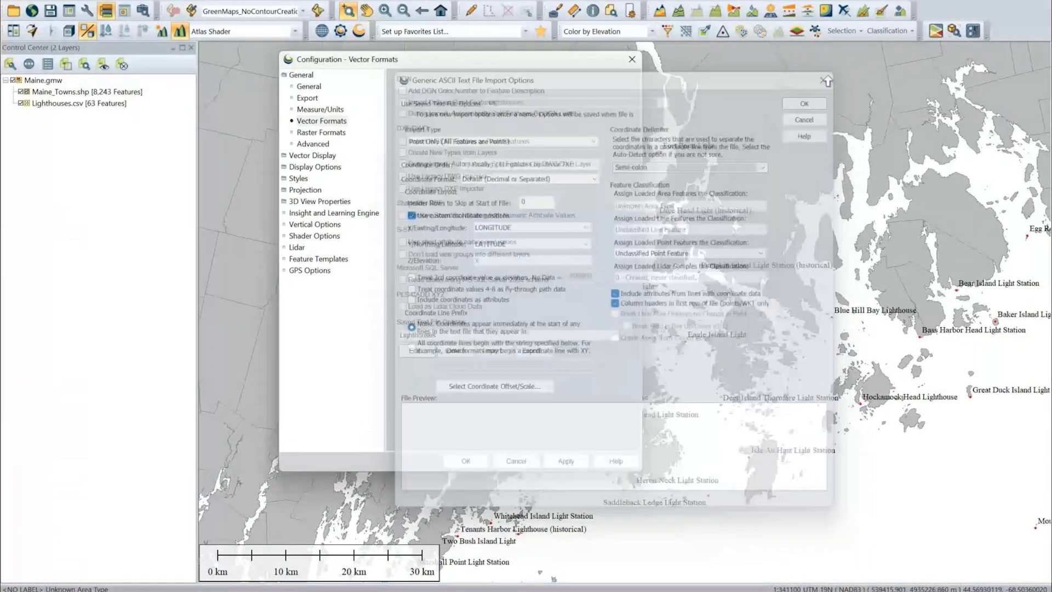
click(466, 461)
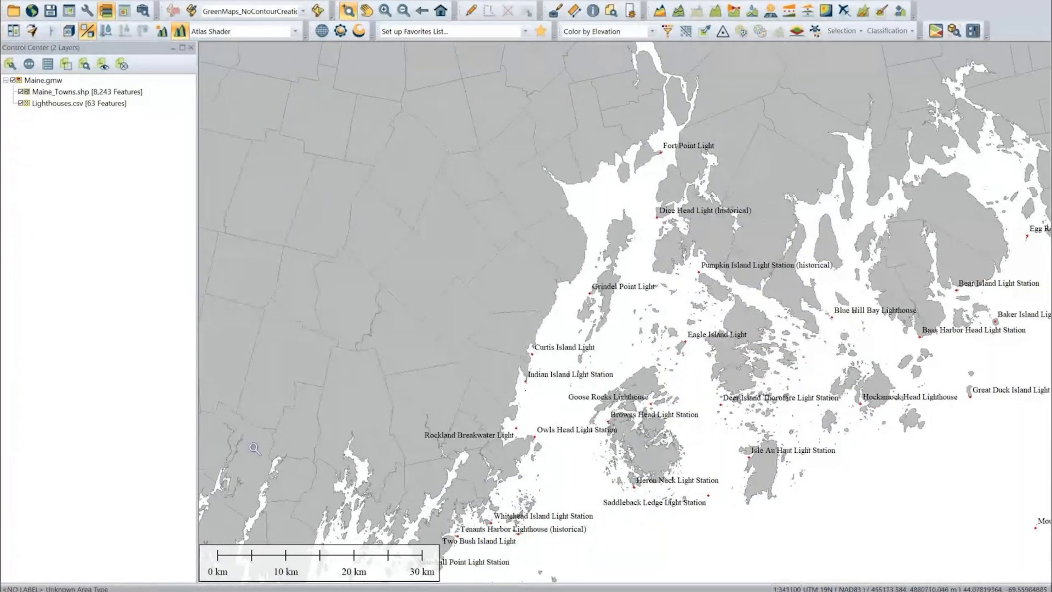
- Load Portland_Lidar.txt from the 26_1 folder in File Explorer, applying the saved txt point cloud import options
mouse_move(104, 591)
click(104, 542)
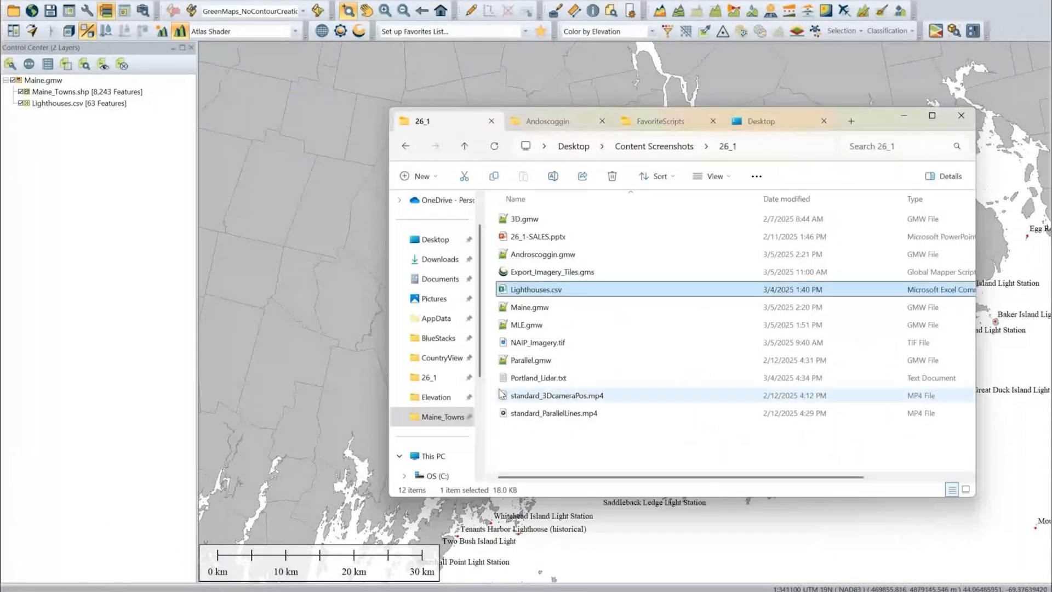
click(557, 378)
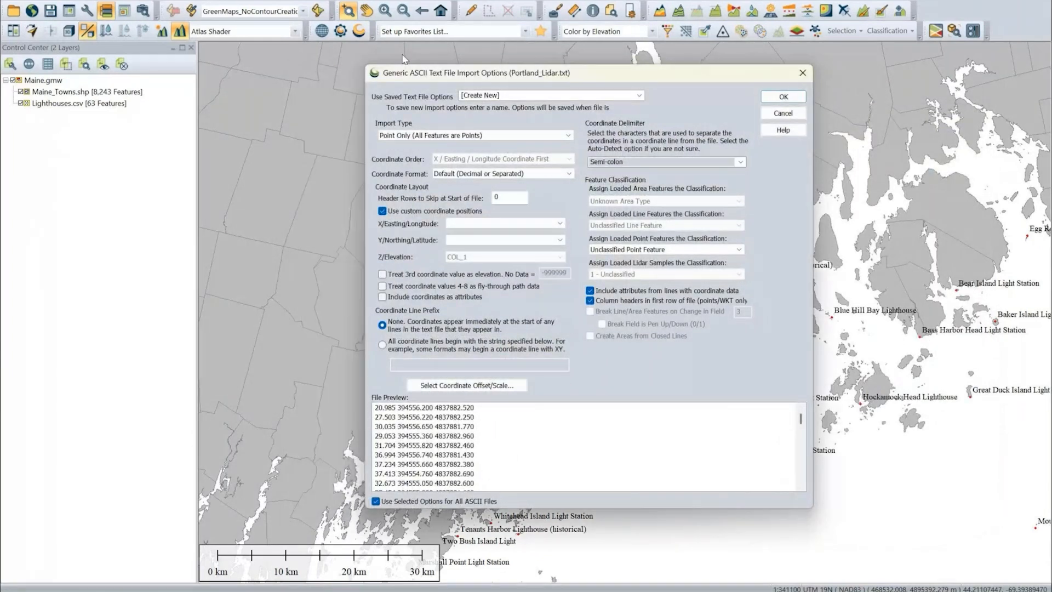
click(639, 96)
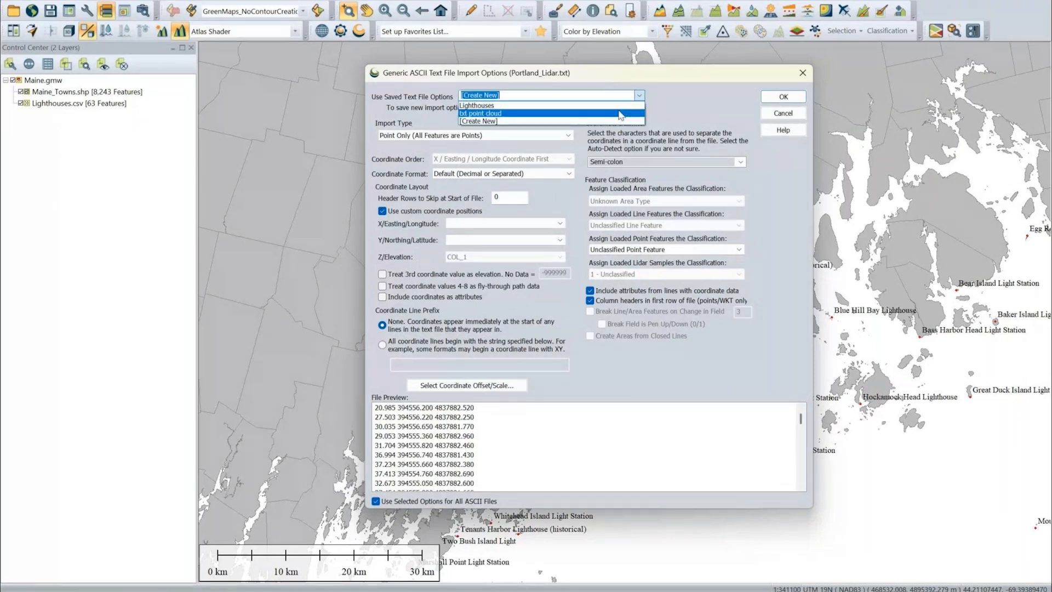
click(621, 114)
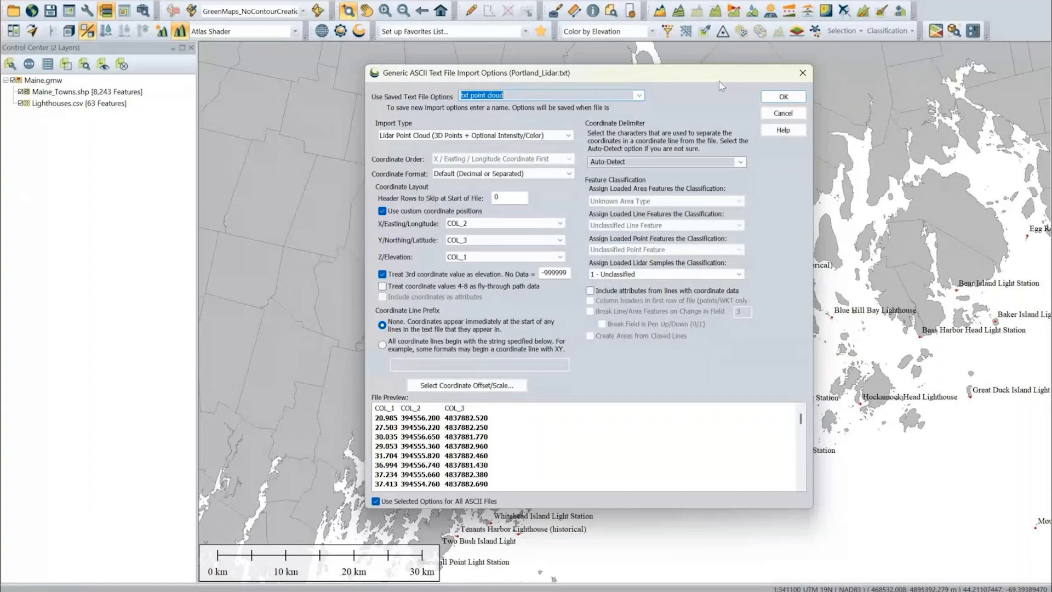
click(789, 101)
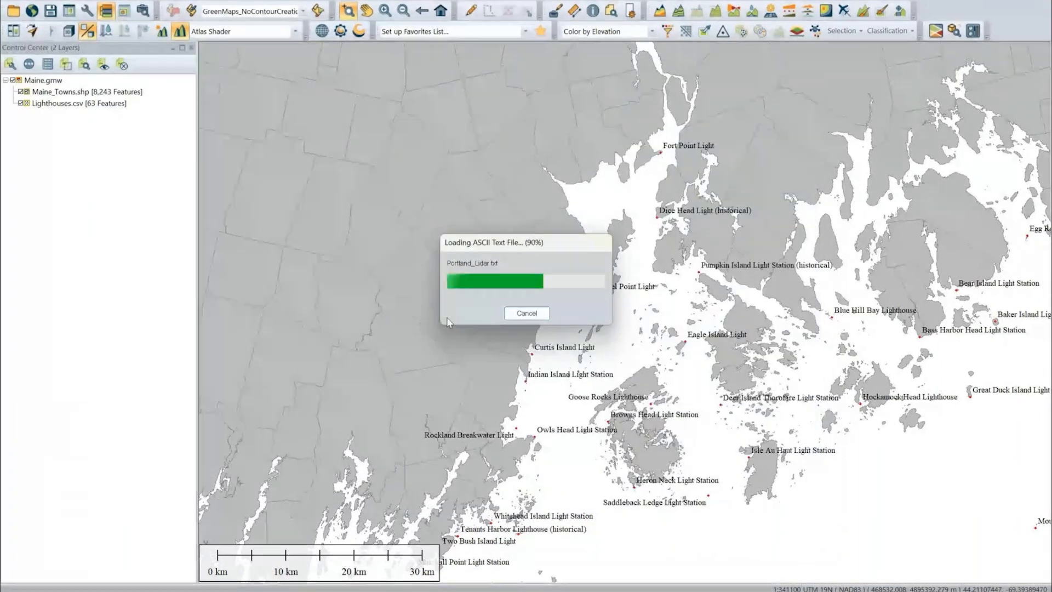
- Zoom to the Portland_Lidar.txt layer and examine the loaded point cloud and its surroundings
click(505, 418)
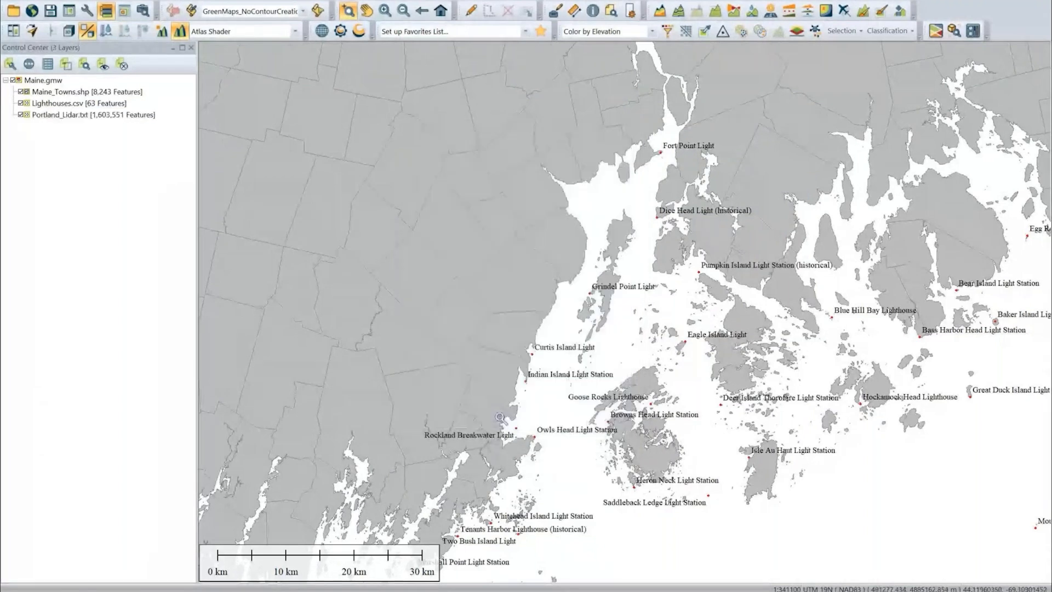
click(68, 116)
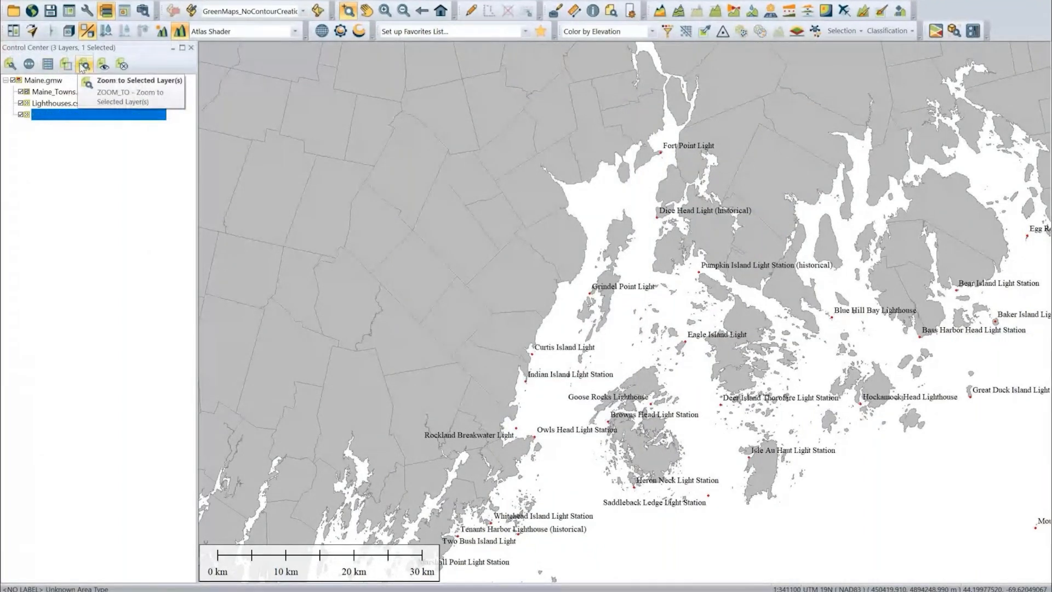
click(83, 65)
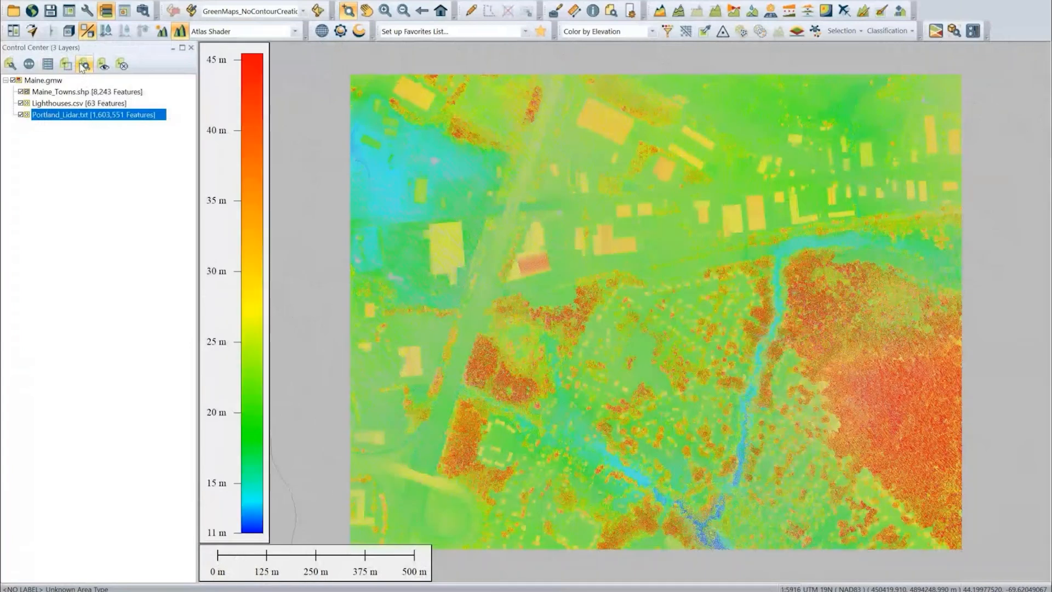
scroll(592, 310, down, 3)
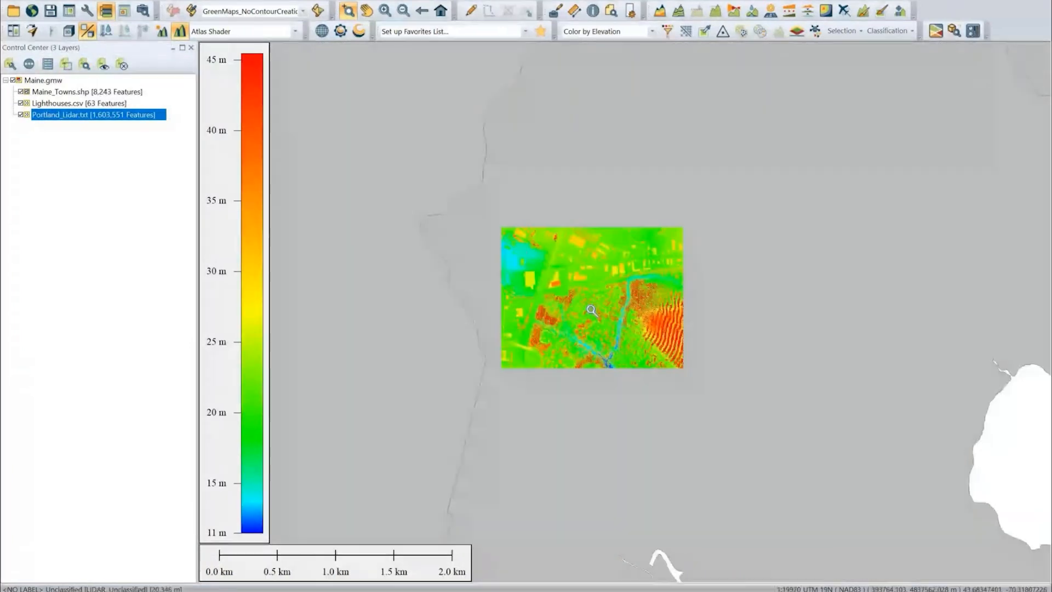
scroll(592, 310, up, 1)
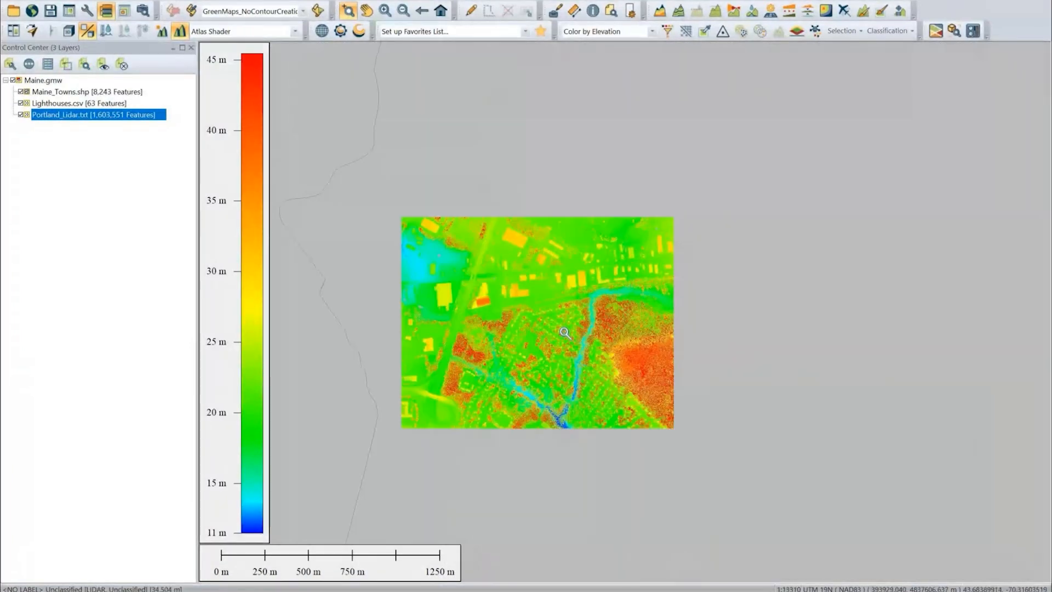
scroll(565, 332, up, 1)
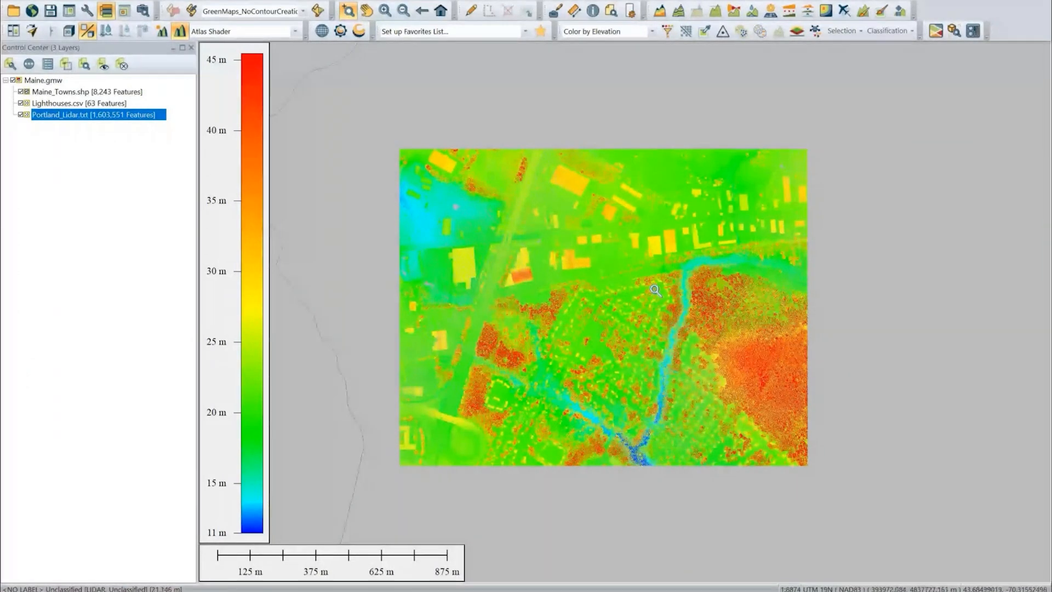
scroll(655, 290, up, 1)
scroll(715, 299, down, 1)
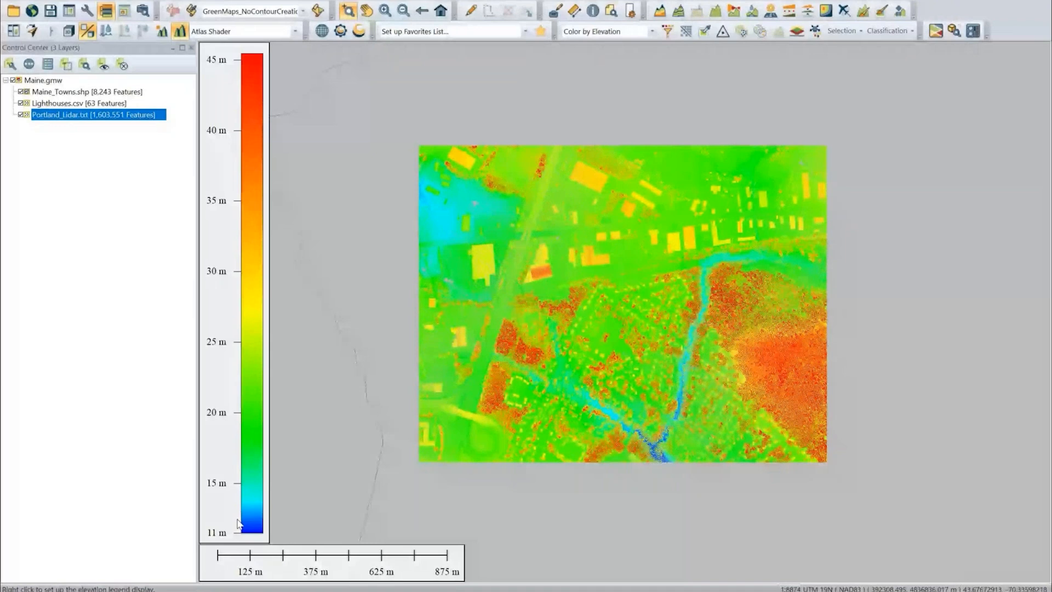
key(alt+Tab)
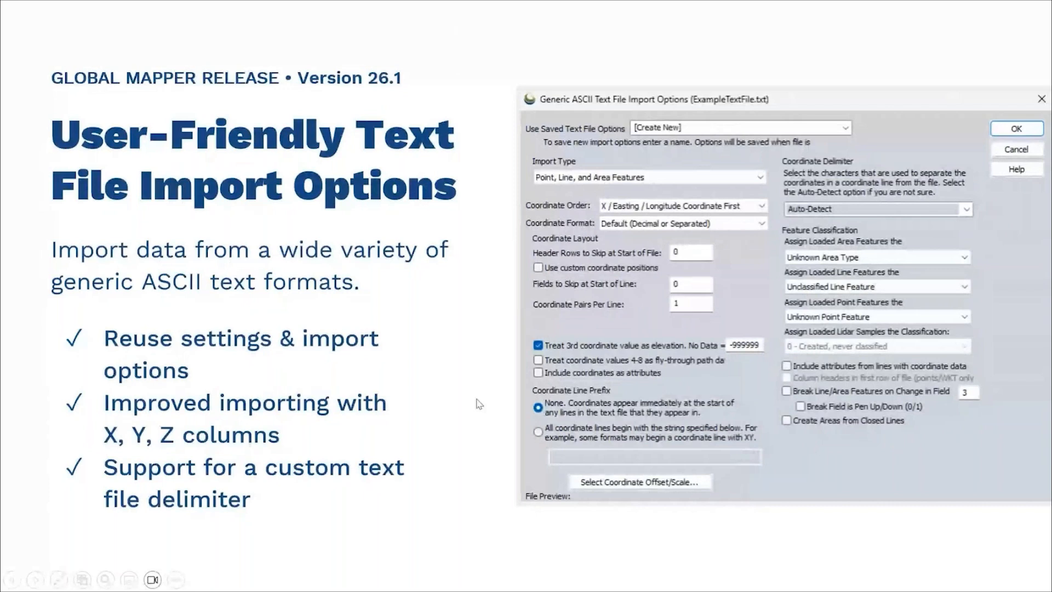
click(598, 463)
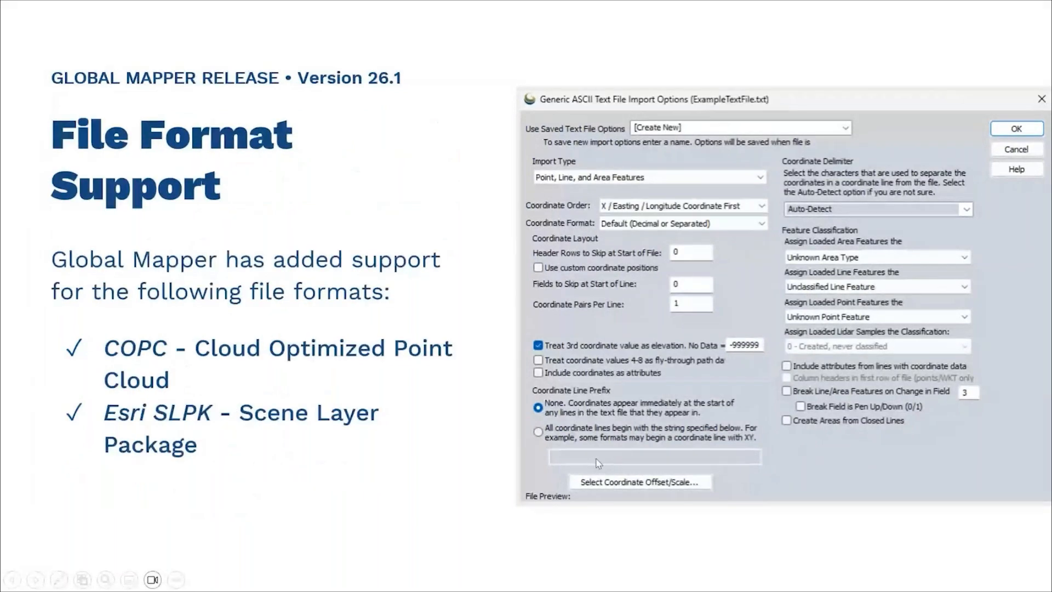
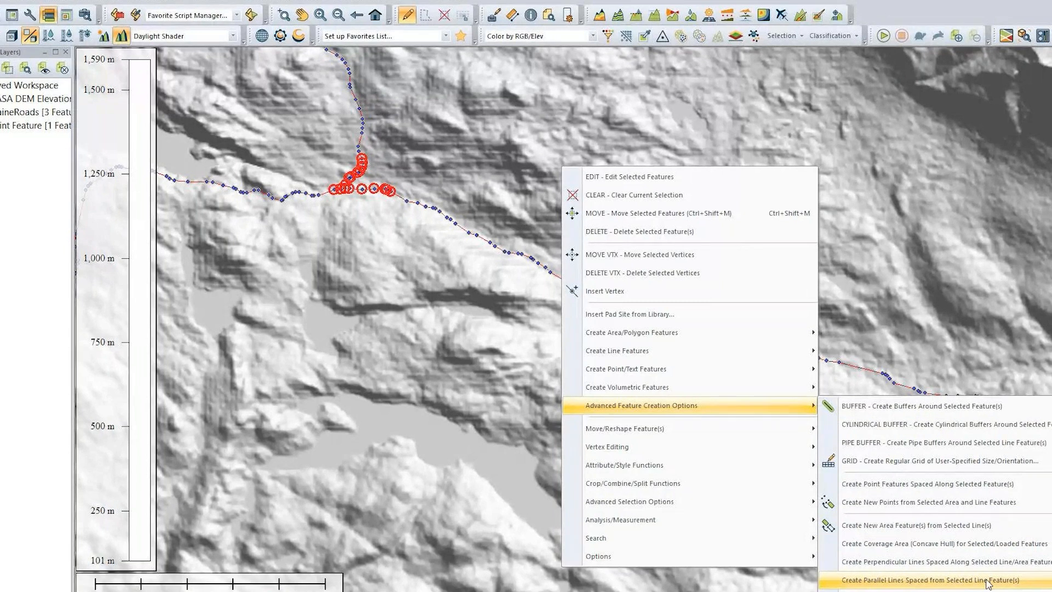
- Set up non-overlapping parallel lines from the selected road lines, with 2 lines on each side spaced 10 meters apart
click(988, 584)
drag(545, 183, 781, 64)
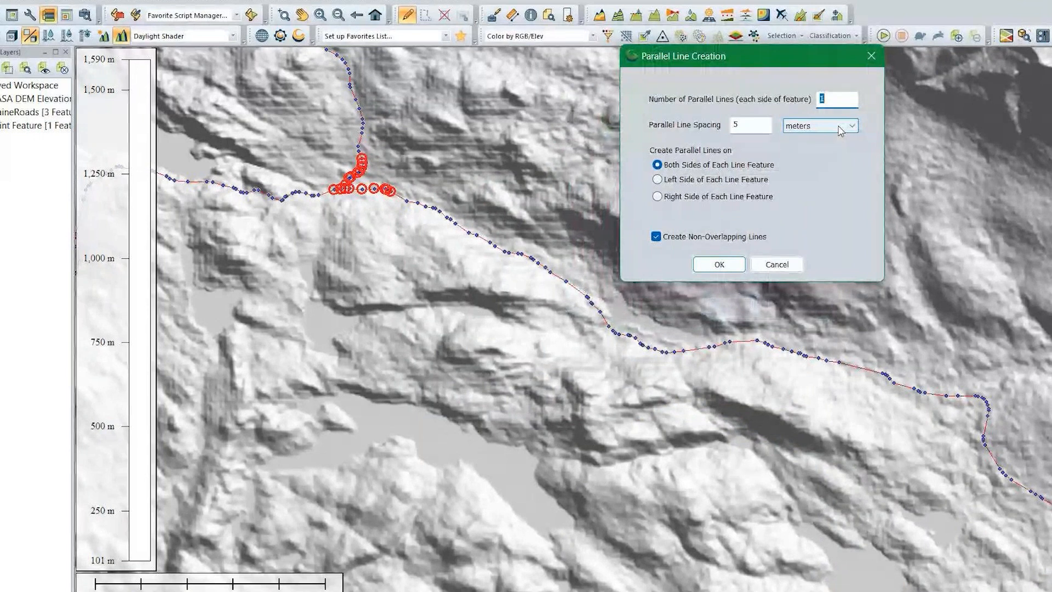
click(843, 97)
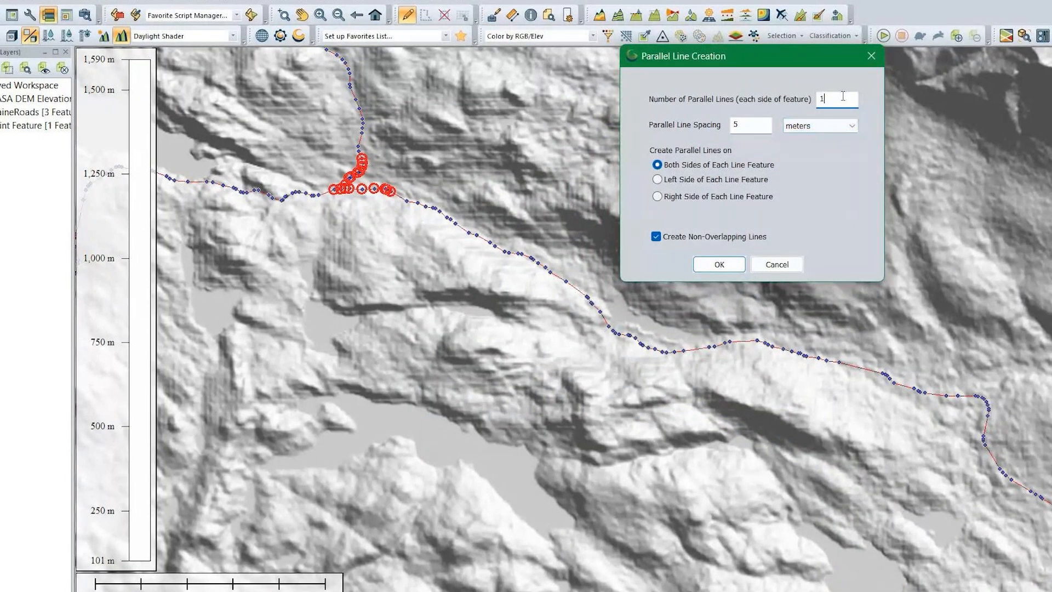
drag(843, 97, 803, 104)
text(2)
drag(748, 125, 732, 126)
text(10)
click(709, 265)
- Create the parallel lines in a new feature layer named Non Overlapping
click(463, 84)
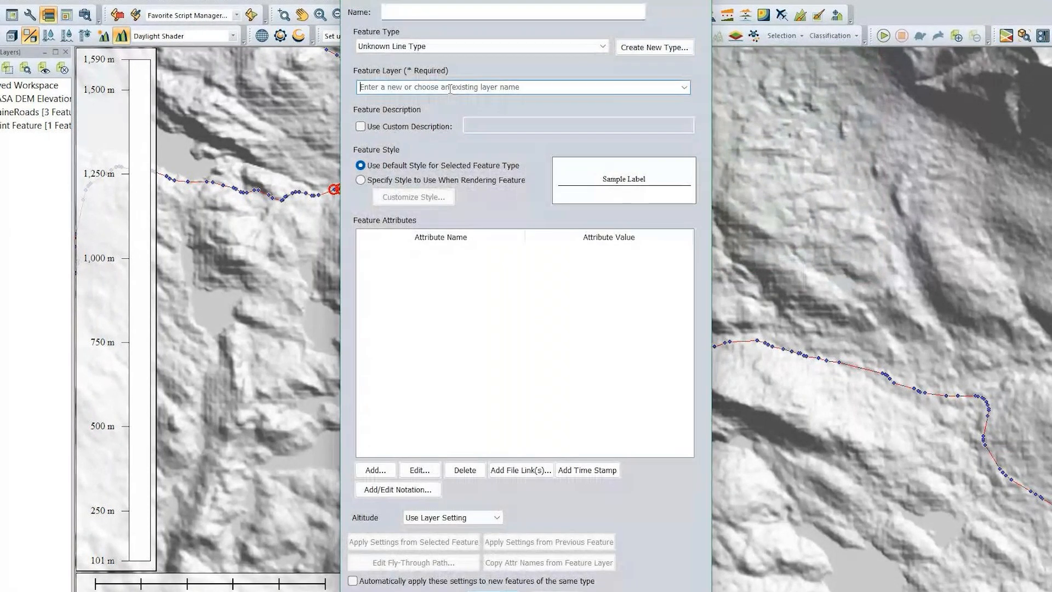
text(Non Overlapping)
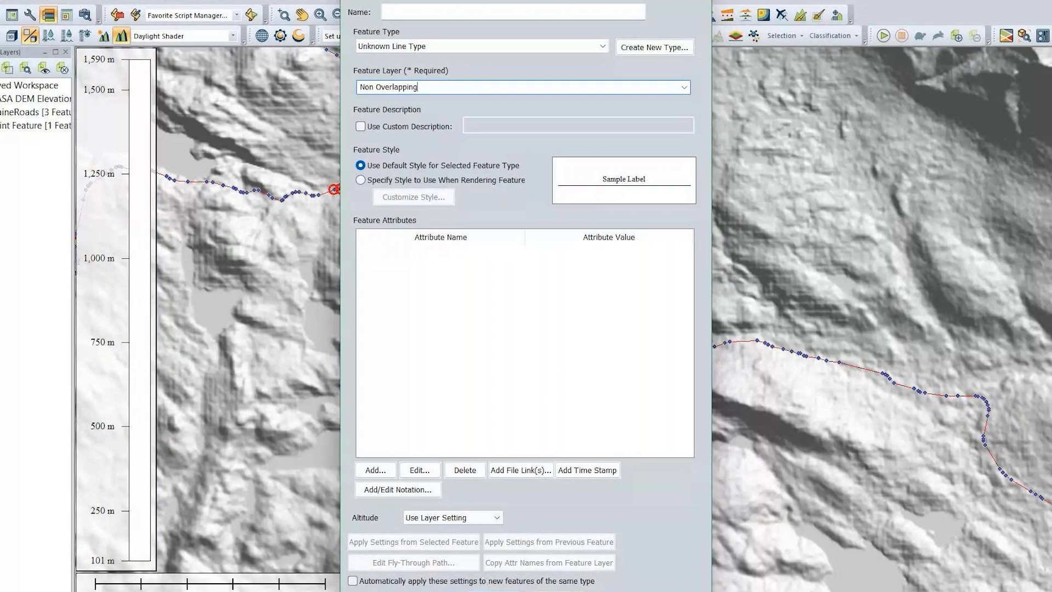
key(Return)
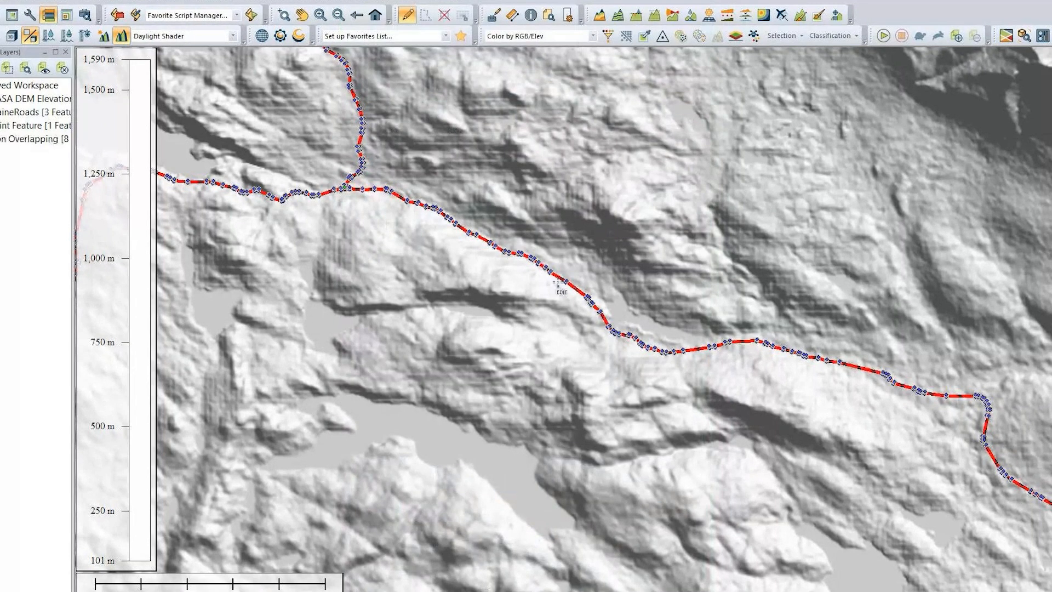
- Examine the spacing and bends of the new parallel lines along the road at several zoom levels
scroll(561, 283, up, 2)
scroll(562, 282, up, 4)
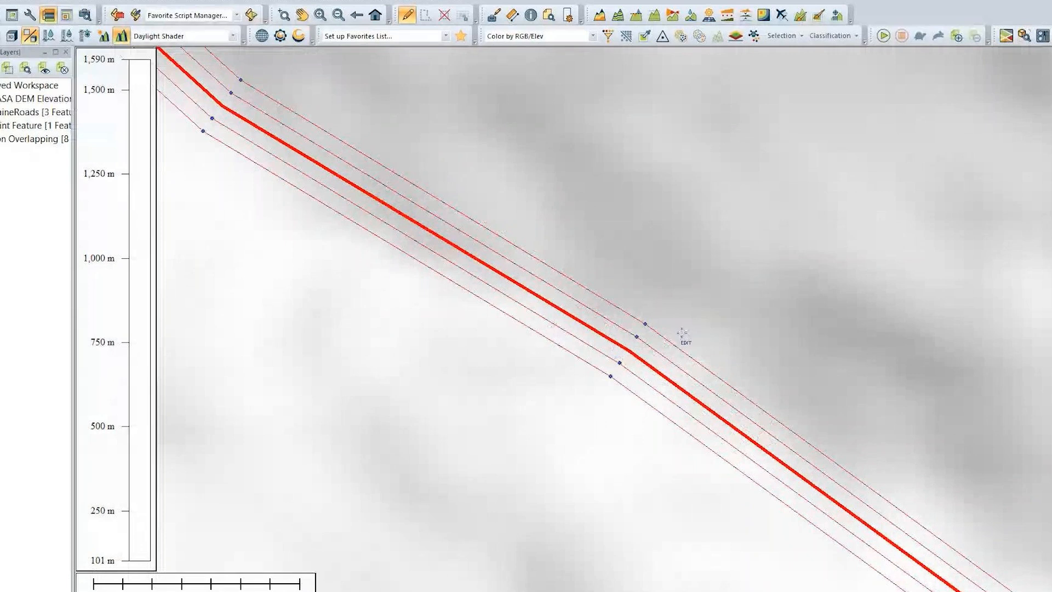
scroll(419, 198, down, 3)
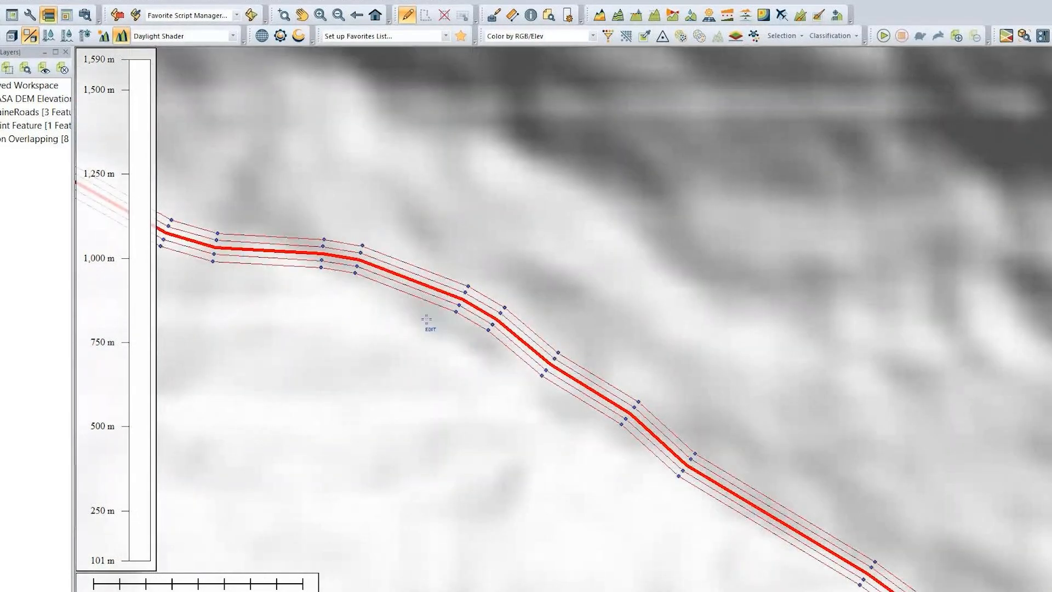
drag(426, 321, 569, 357)
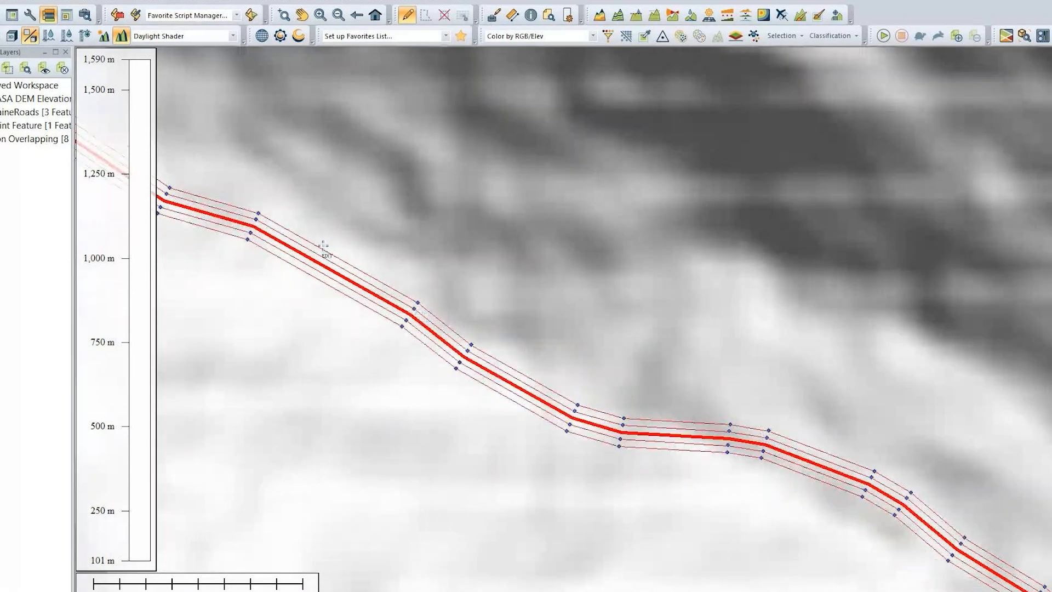
drag(304, 232, 595, 395)
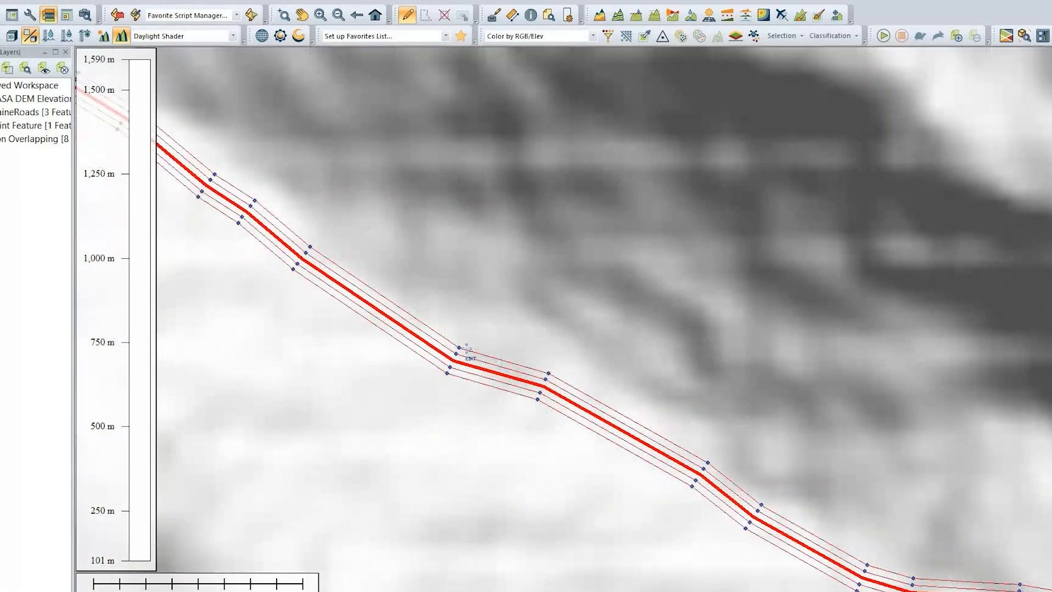
drag(422, 317, 661, 425)
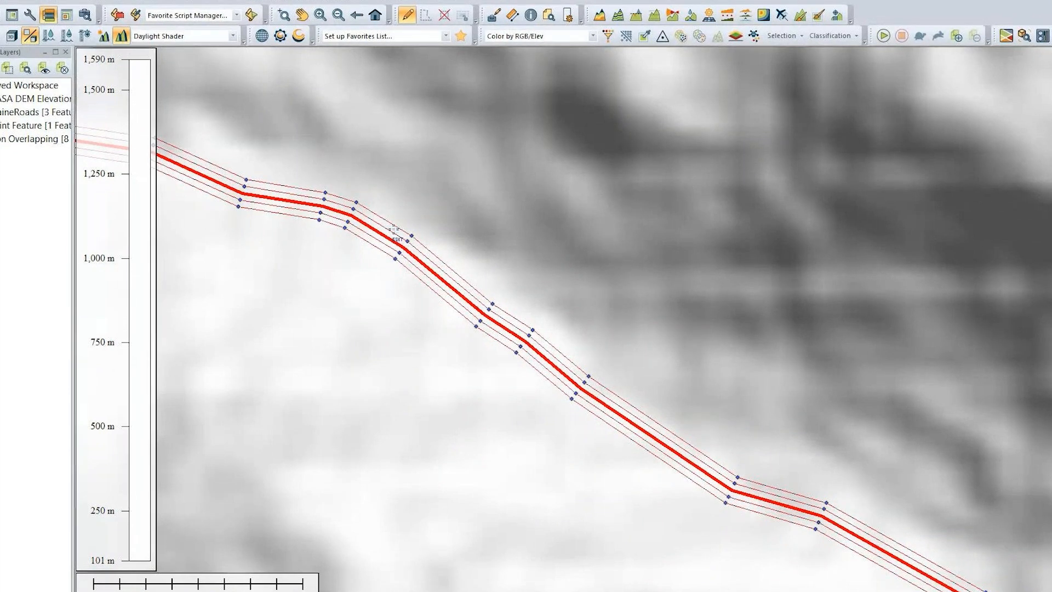
scroll(537, 353, down, 3)
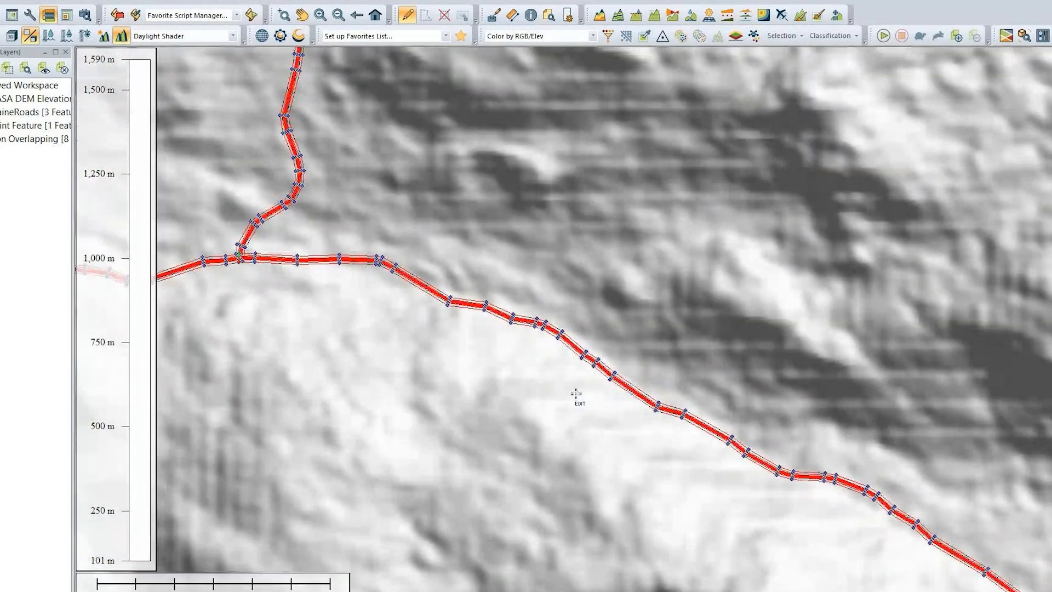
scroll(576, 394, down, 2)
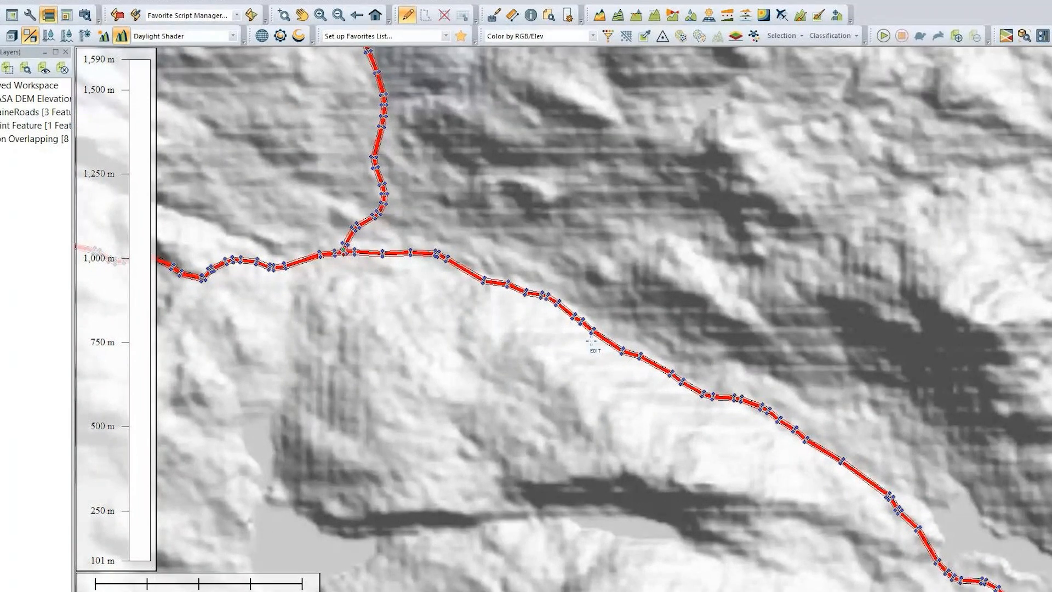
scroll(589, 339, up, 3)
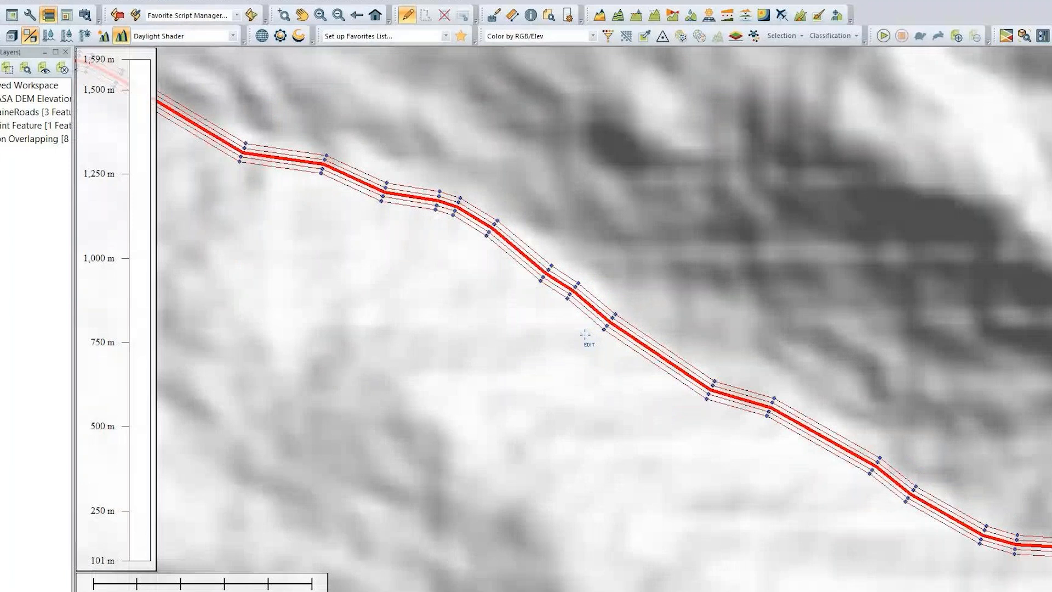
scroll(586, 335, up, 1)
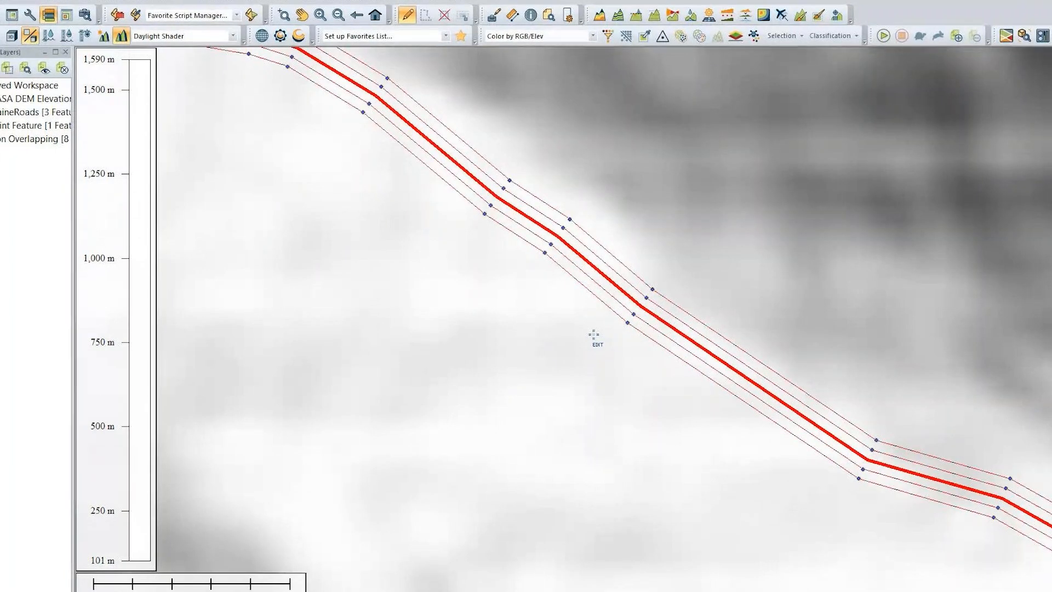
scroll(593, 334, down, 2)
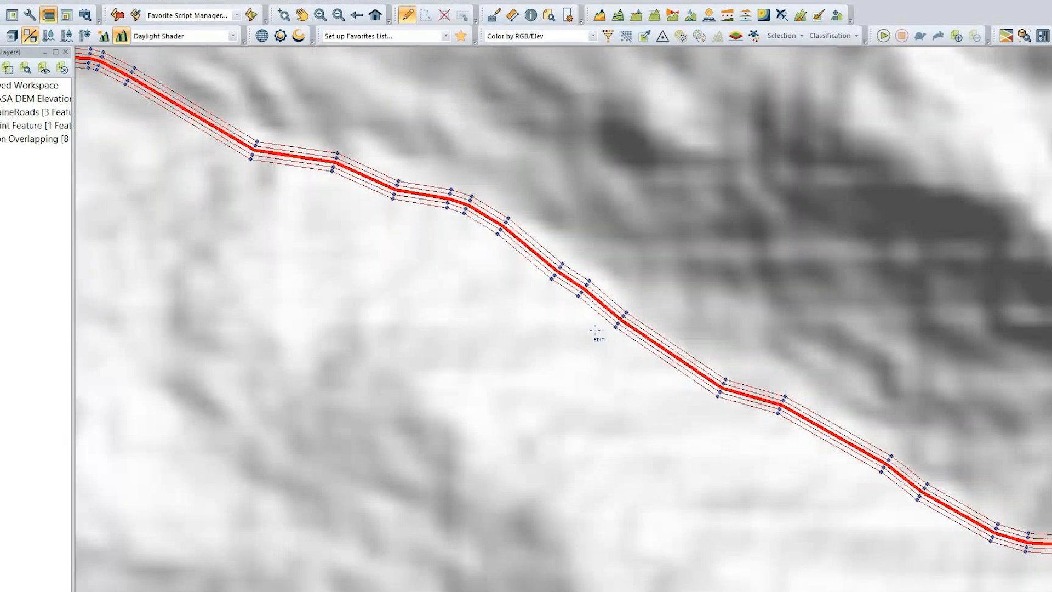
scroll(595, 330, down, 1)
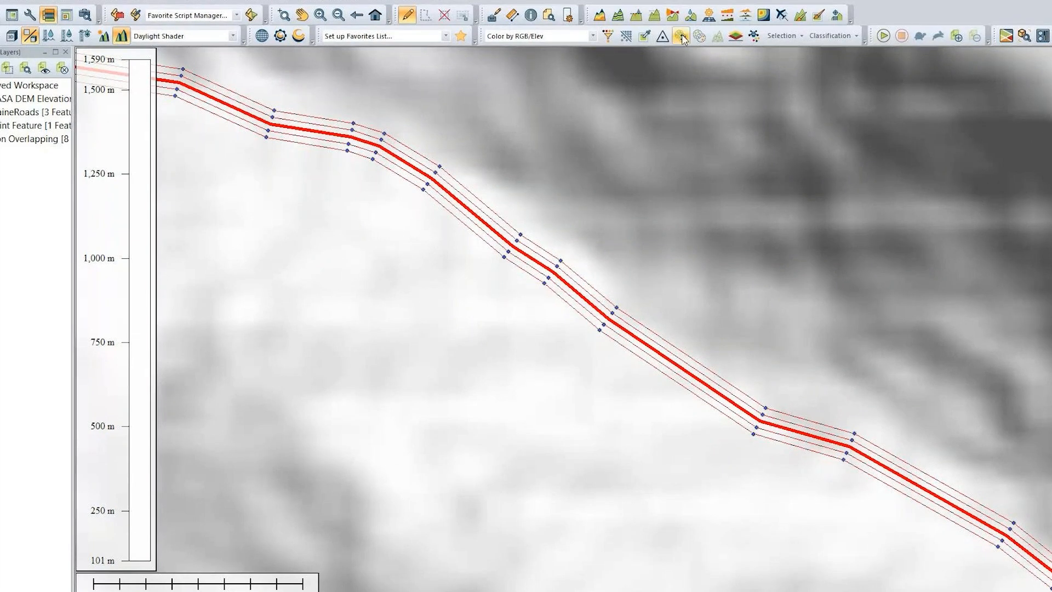
- Draw path profiles across the road and its parallel lines at four places along the route to inspect the terrain
click(656, 17)
click(603, 182)
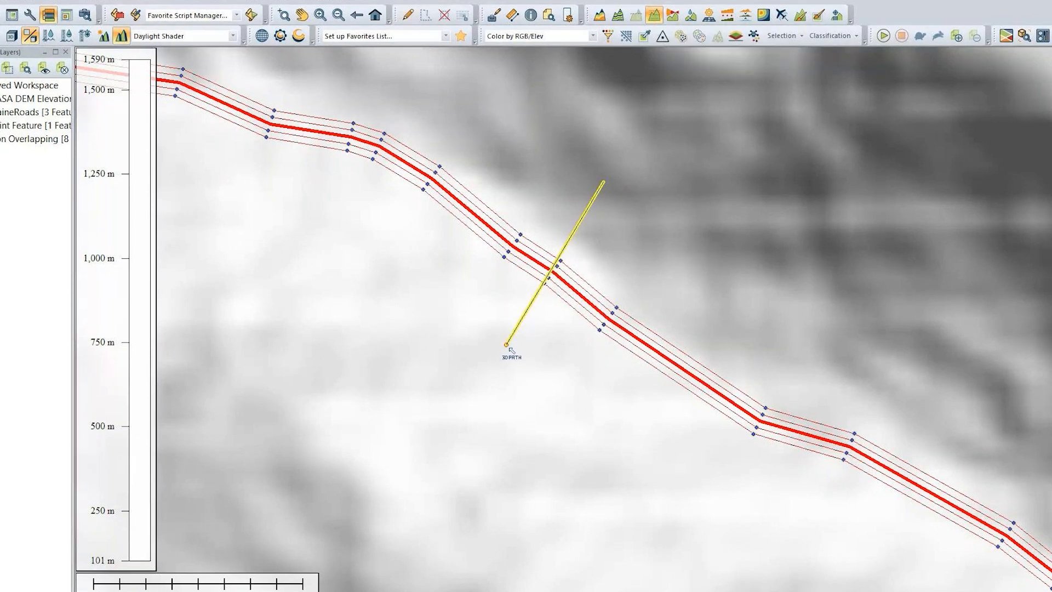
click(507, 346)
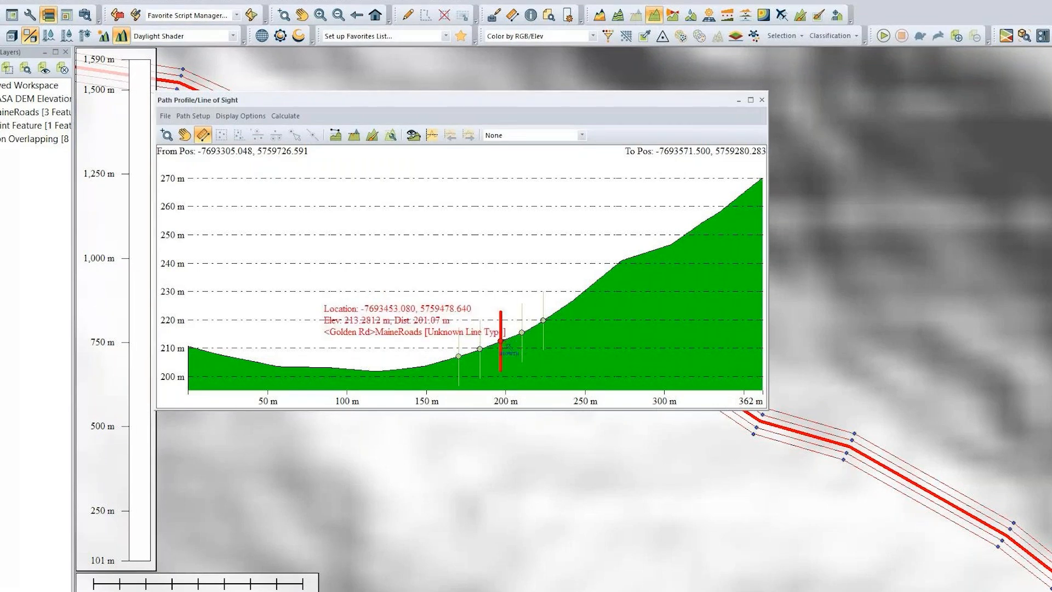
click(820, 386)
click(777, 499)
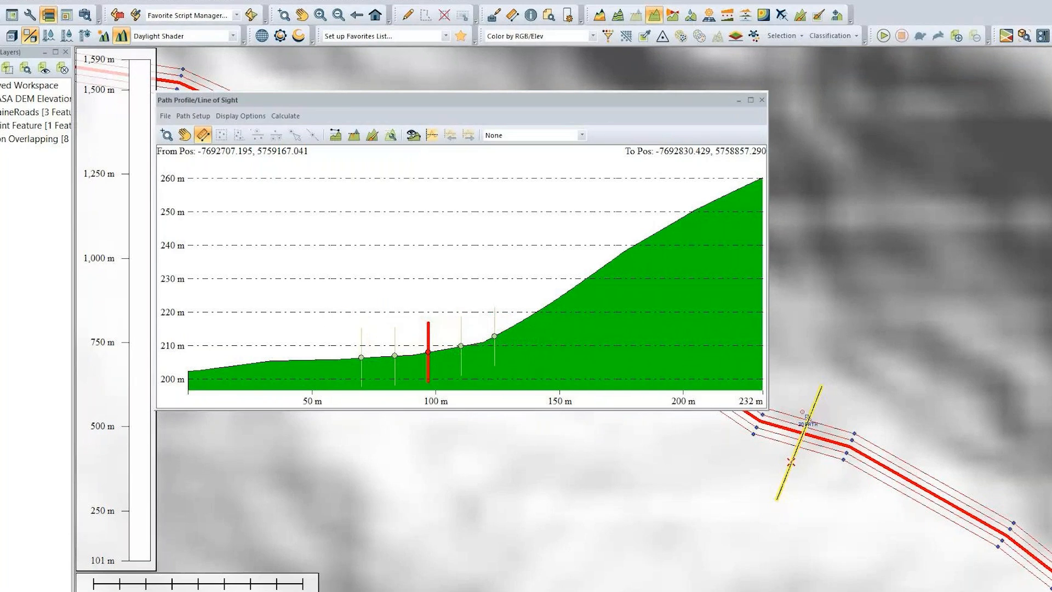
click(1003, 473)
click(940, 565)
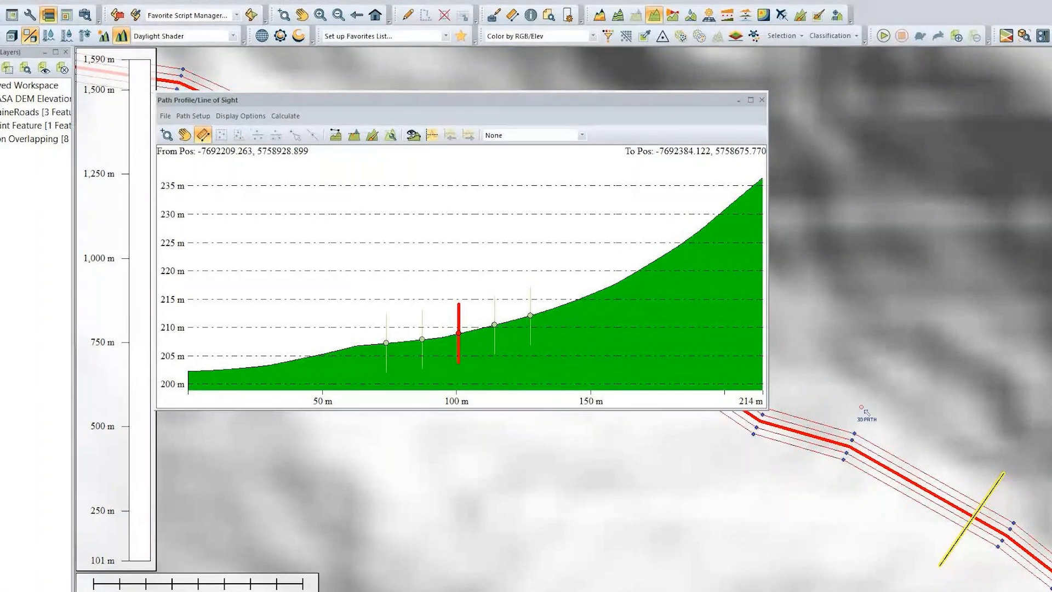
click(851, 393)
click(768, 518)
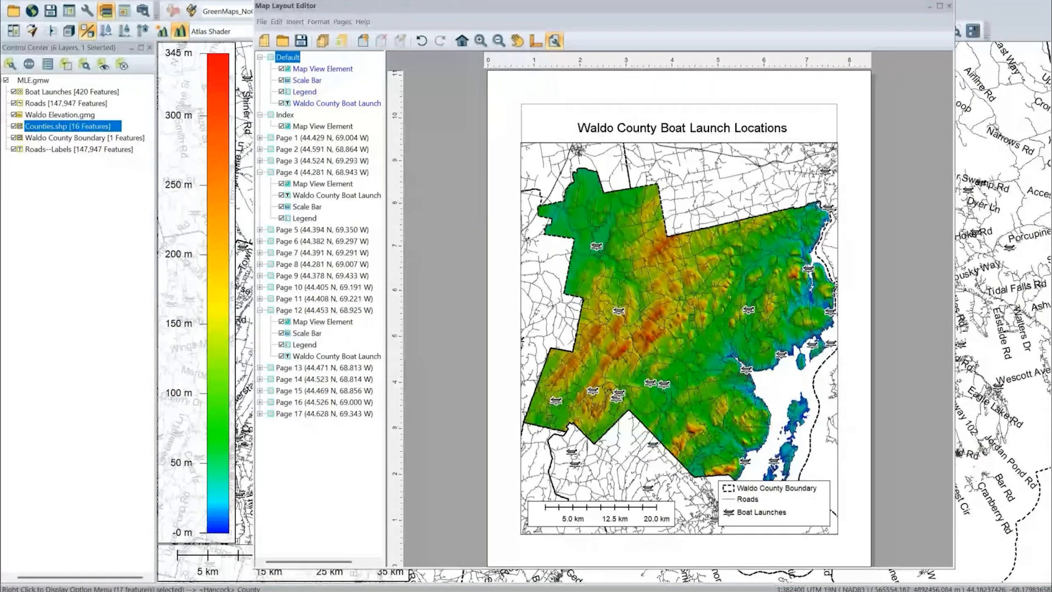
- Nudge the Waldo County Boat Launch Locations title slightly up and left, and shift the legend slightly on the Default layout page
click(738, 333)
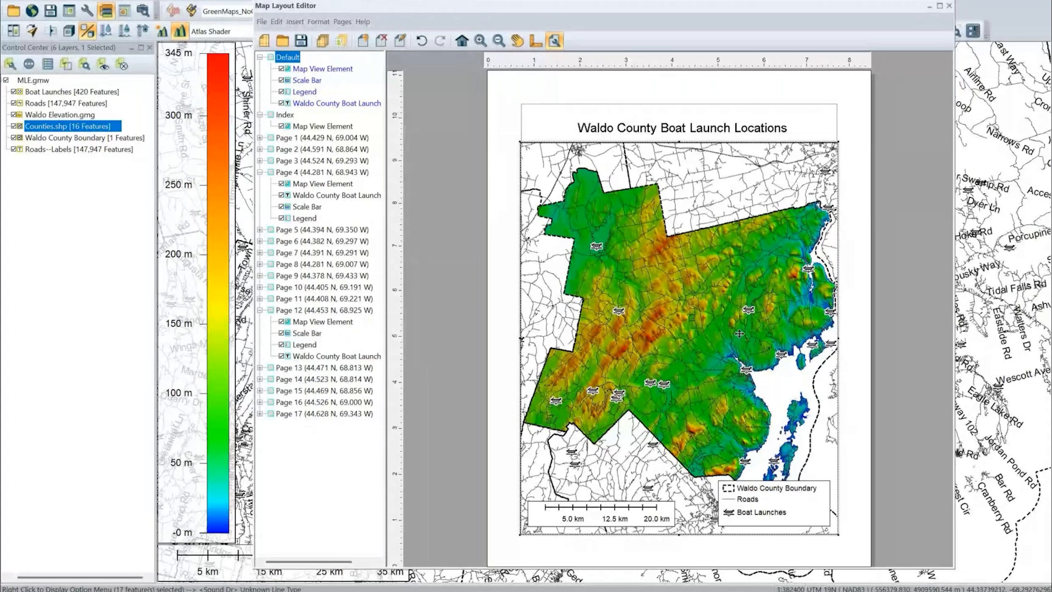
click(695, 120)
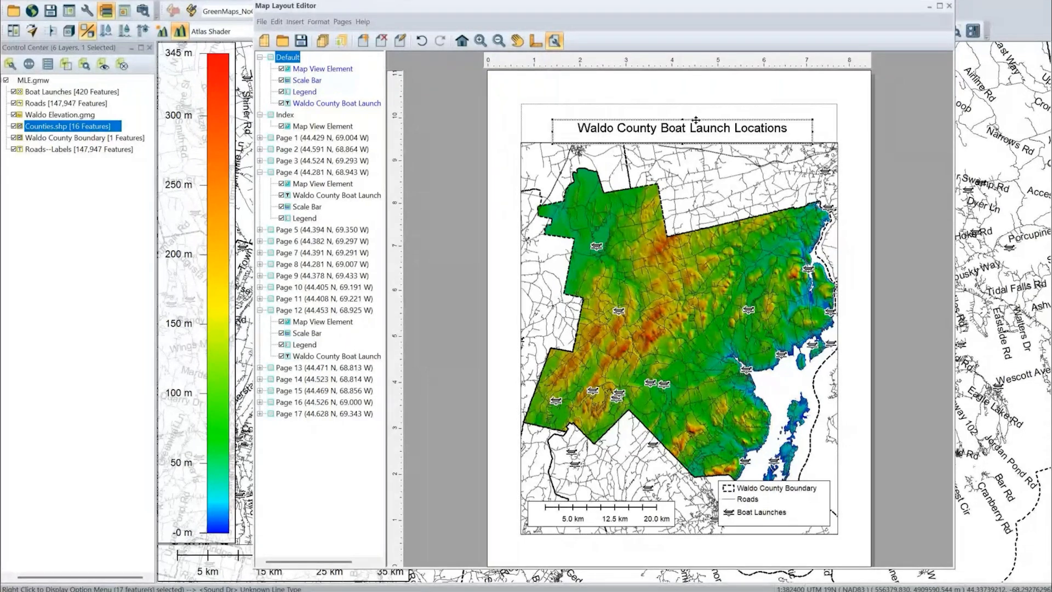
drag(695, 120, 692, 125)
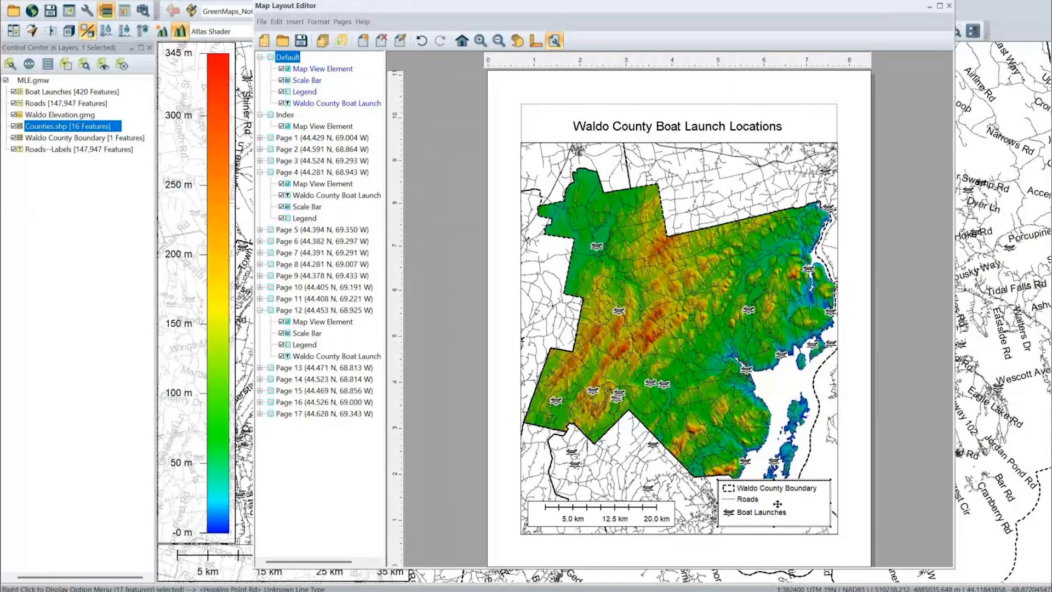
drag(777, 503, 778, 504)
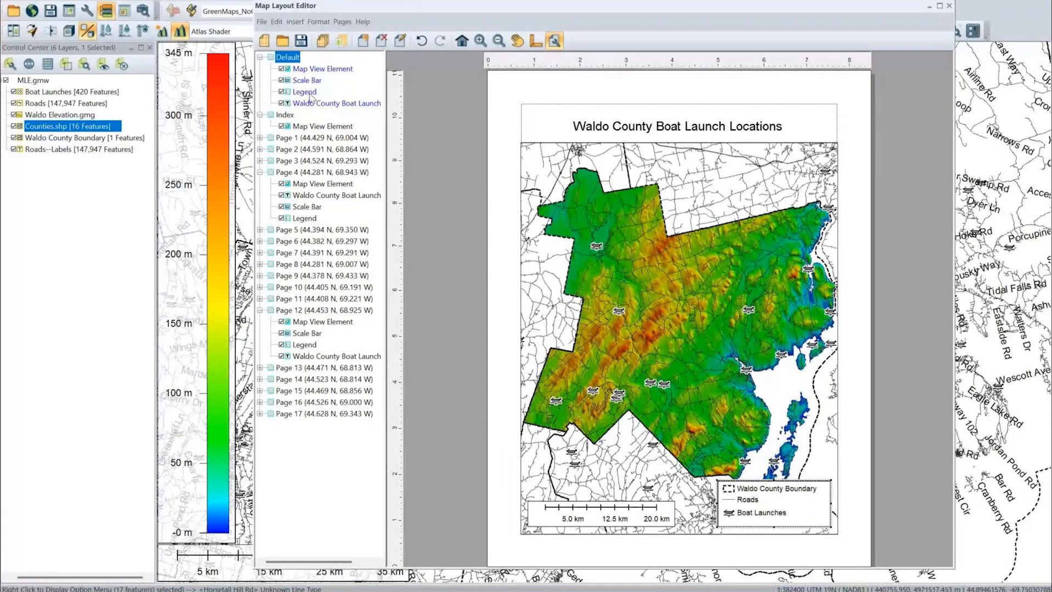
- Show Page 12 of the map layout and nudge its Waldo County Boat Launch Locations title slightly down and right
mouse_move(375, 8)
mouse_down()
mouse_move(359, 4)
mouse_move(366, 19)
mouse_move(360, 0)
mouse_up()
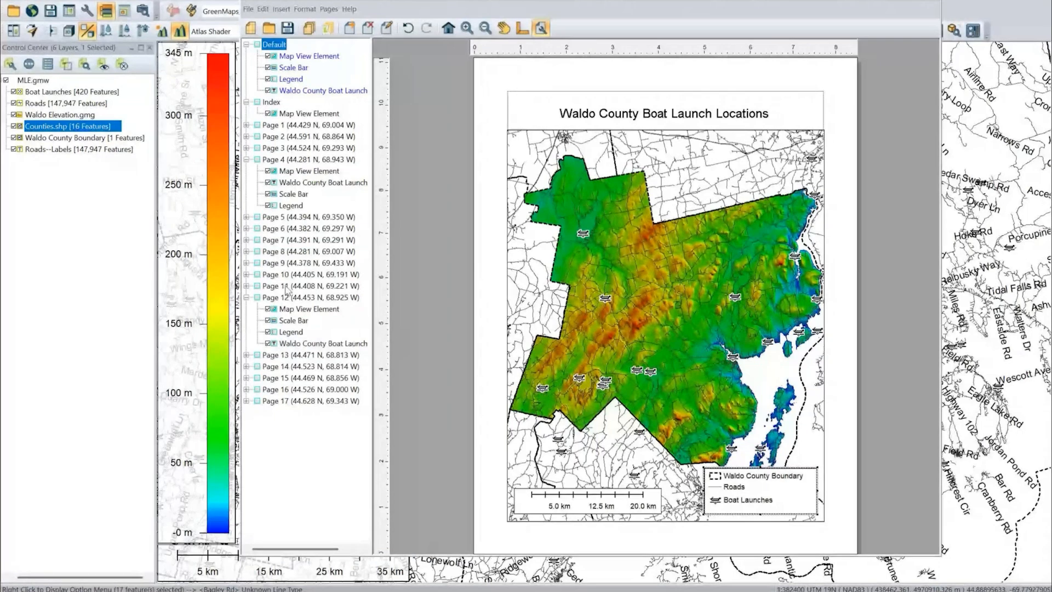
click(286, 297)
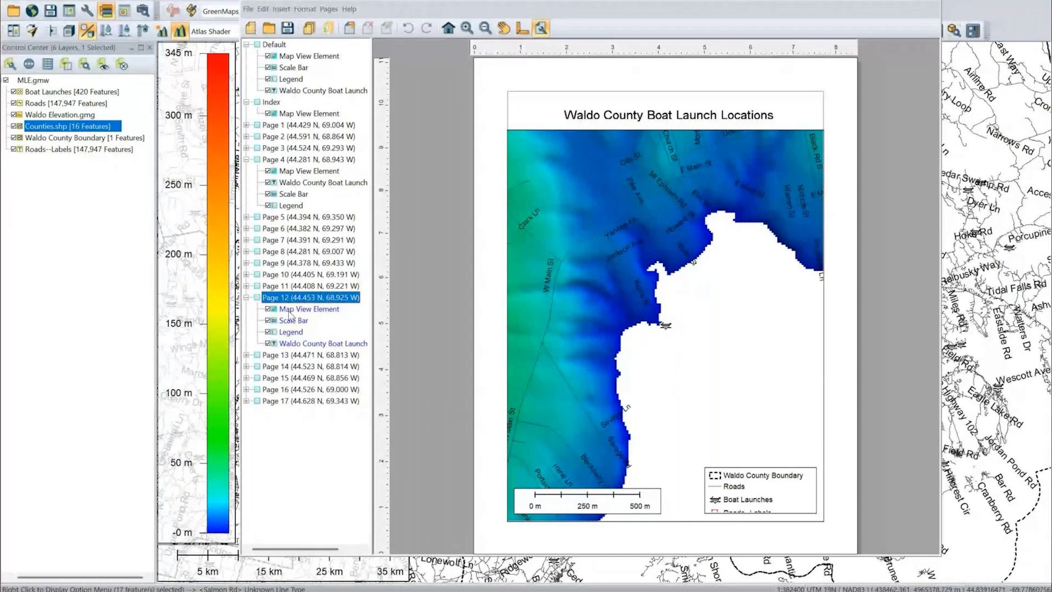
click(246, 297)
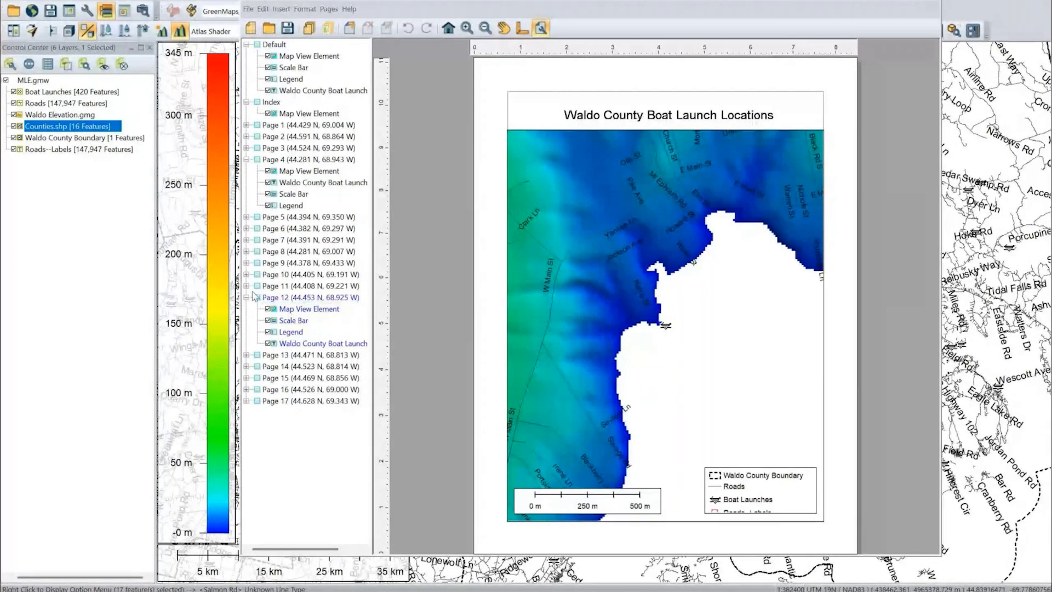
click(308, 309)
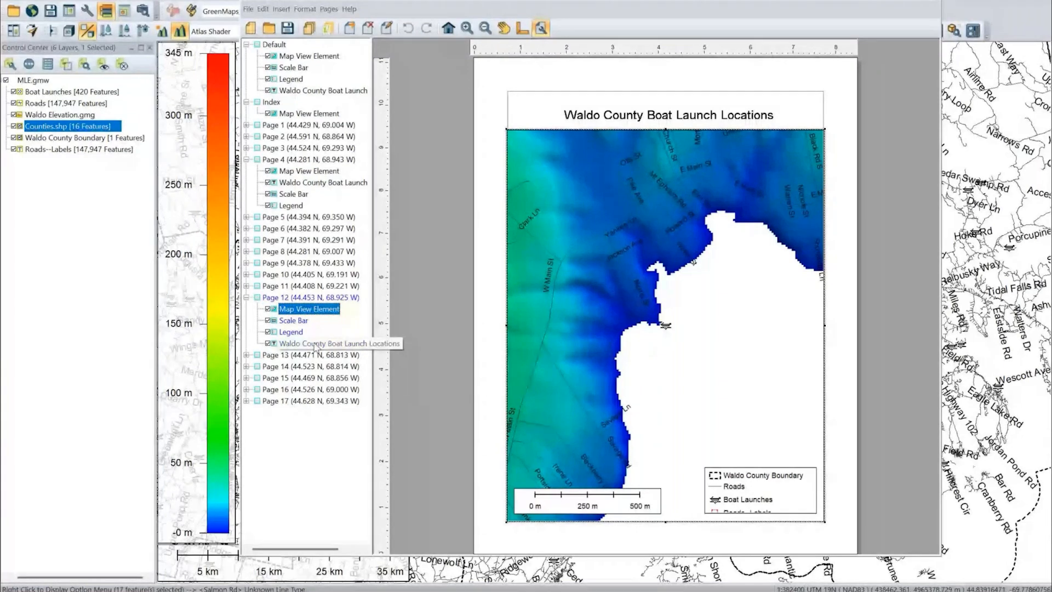
key(Down)
key(Down)
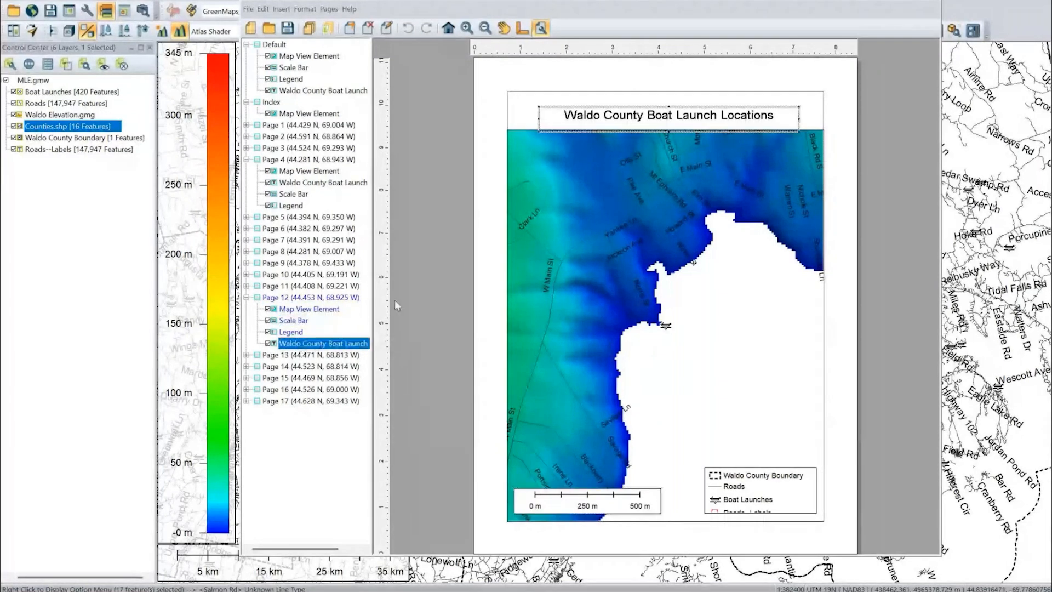
drag(681, 112, 686, 115)
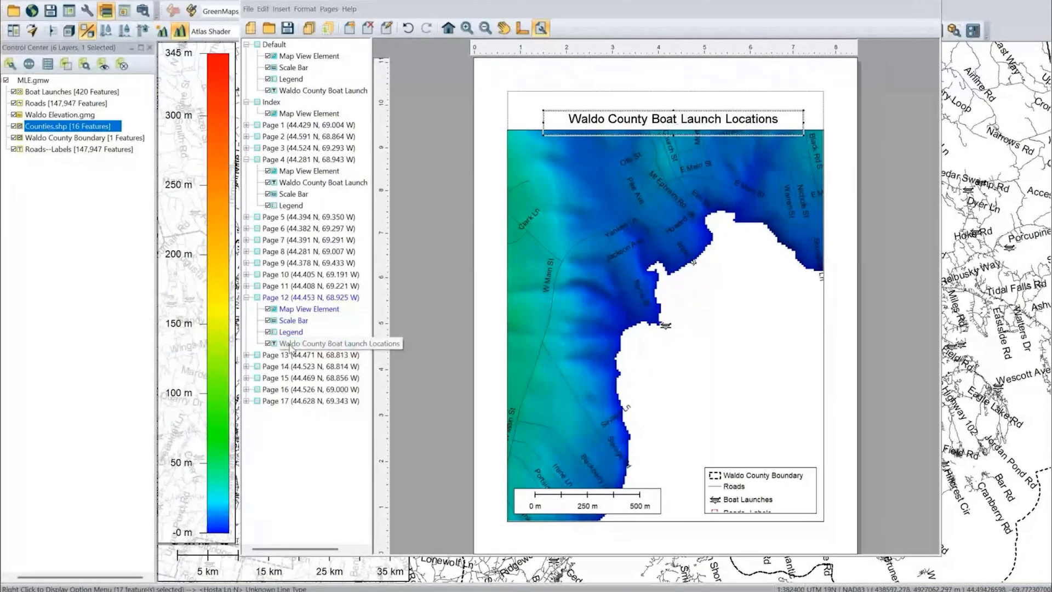
click(290, 344)
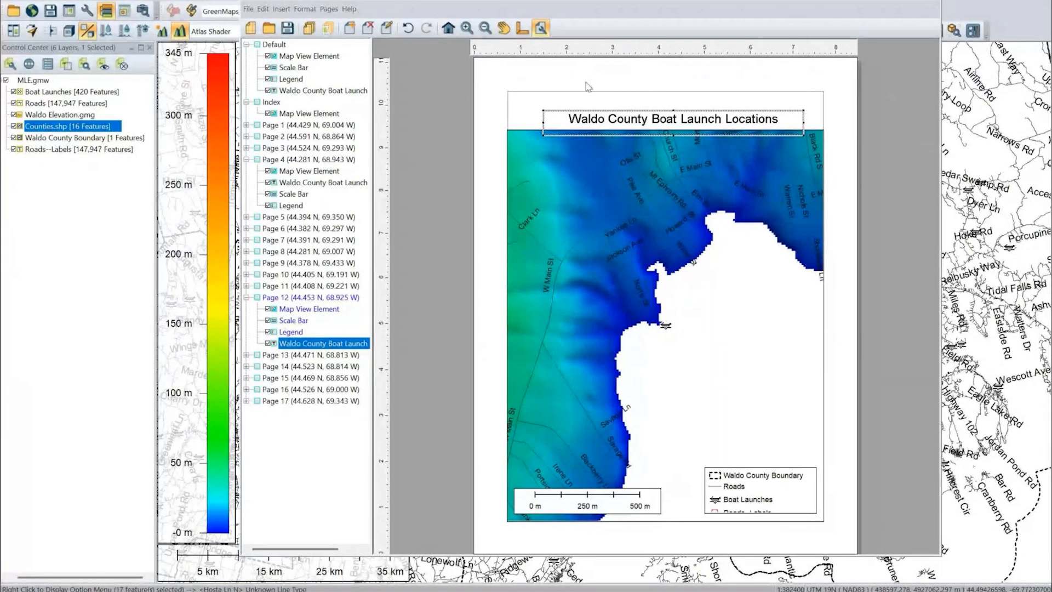
- Examine the text, position, size and frame properties of the Waldo County Boat Launch Locations title on the Default page
double_click(303, 349)
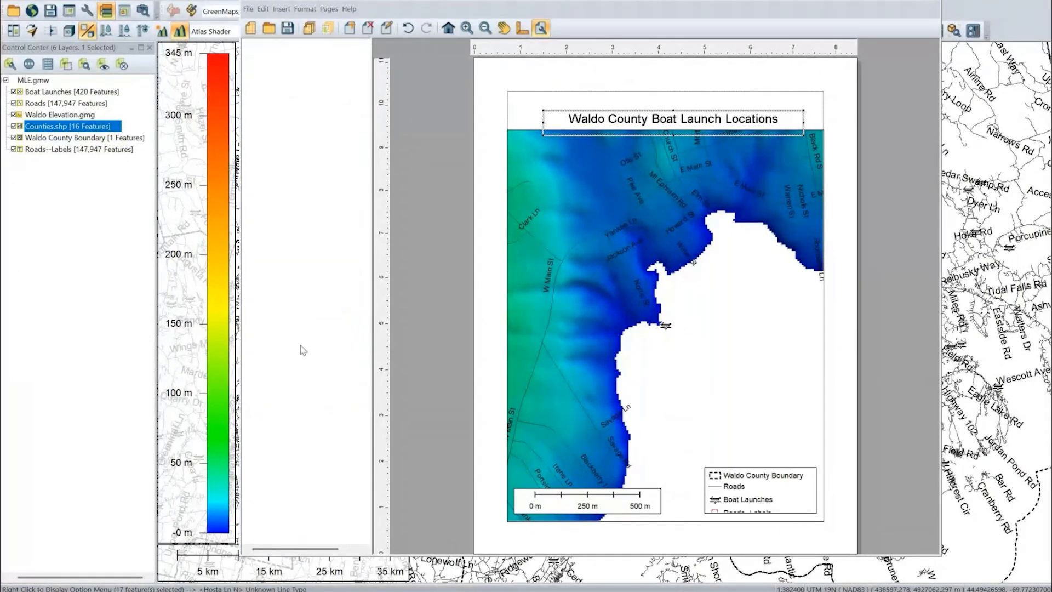
right_click(302, 345)
click(302, 92)
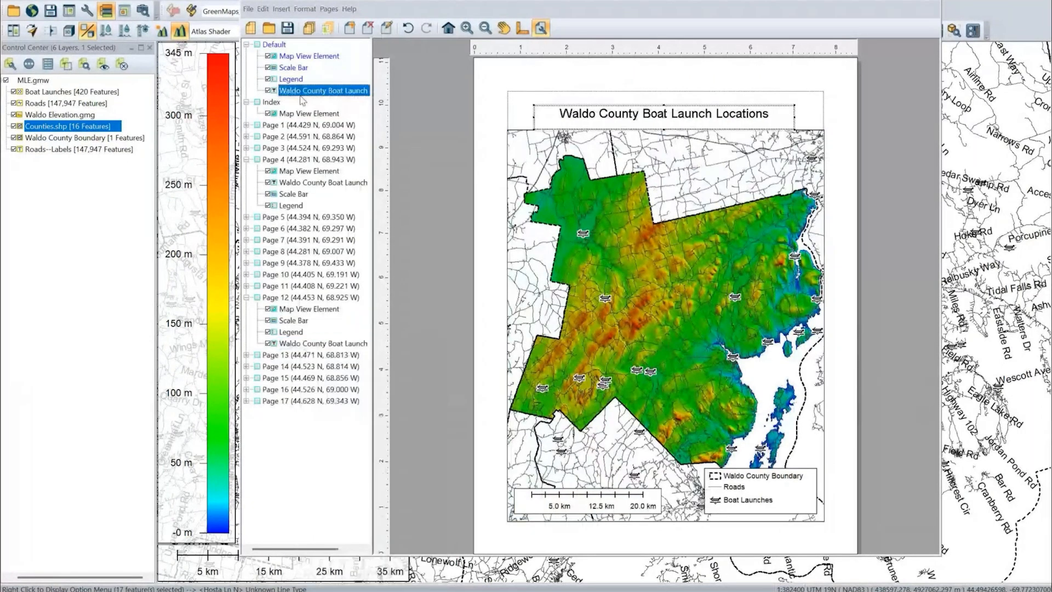
right_click(301, 93)
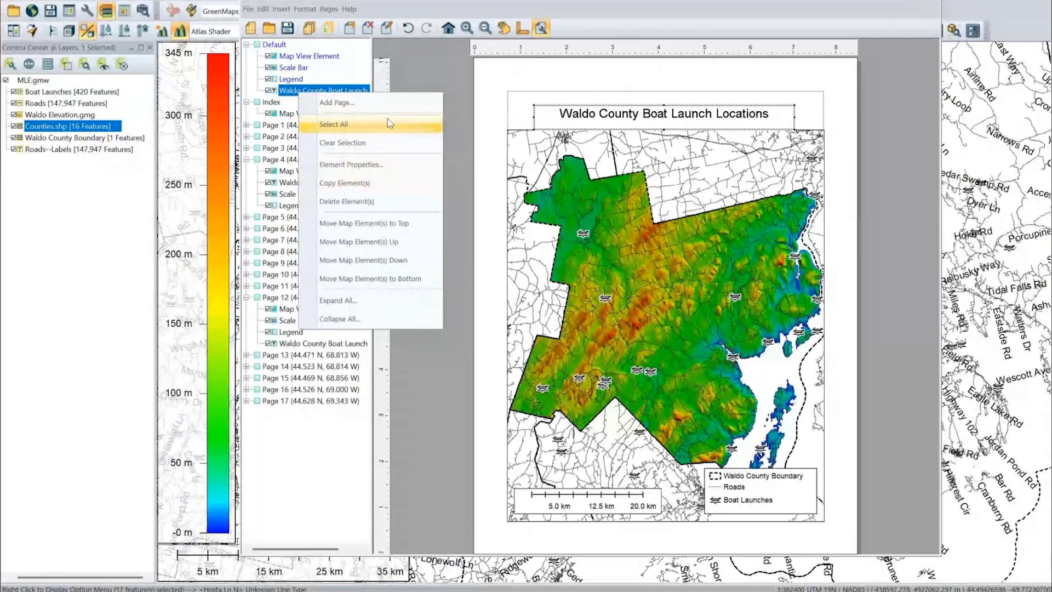
click(400, 170)
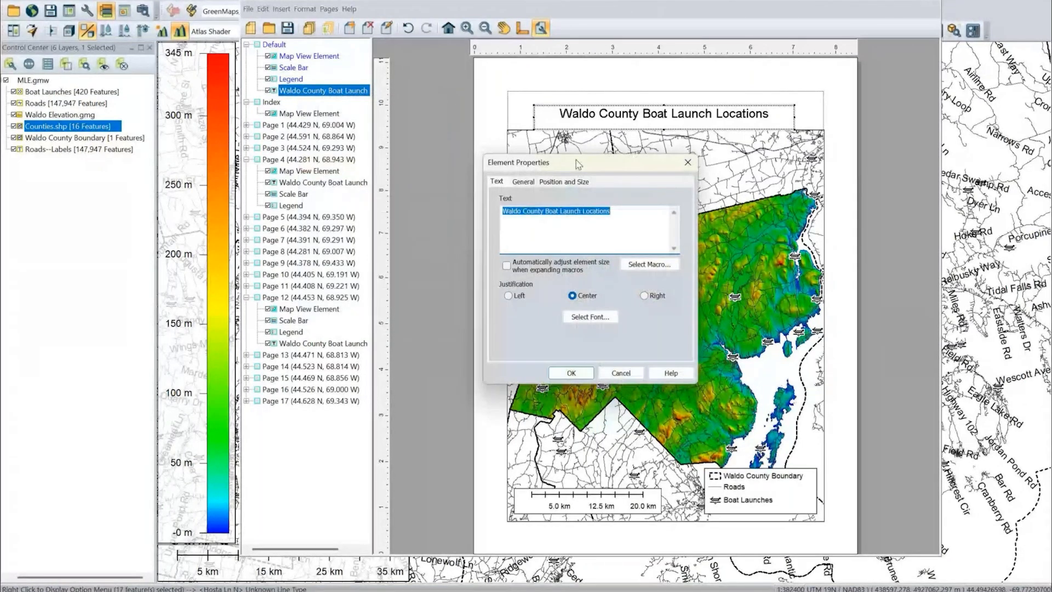
drag(578, 164, 525, 162)
click(513, 181)
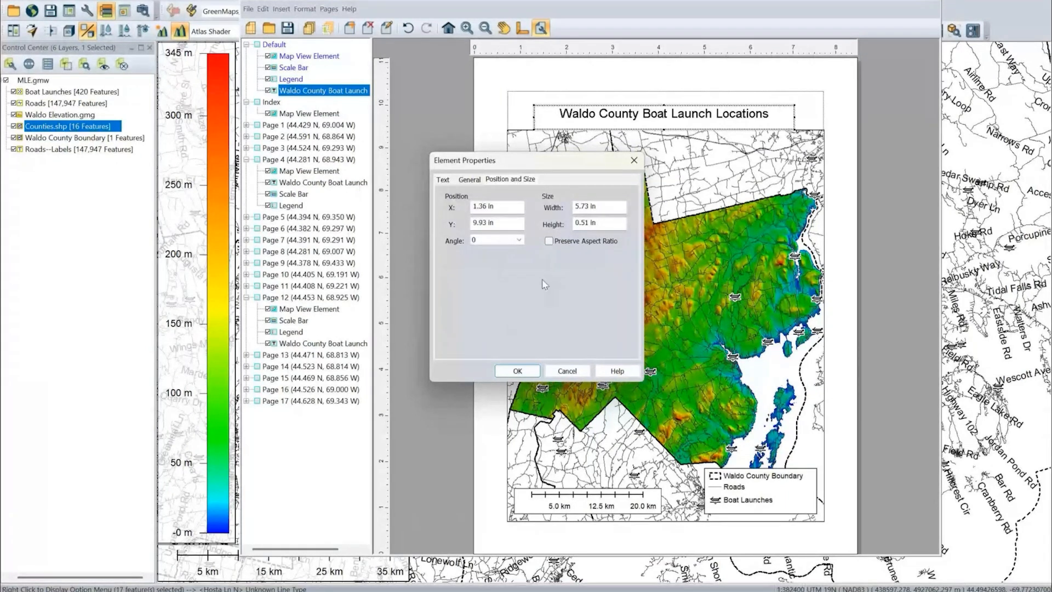
click(469, 181)
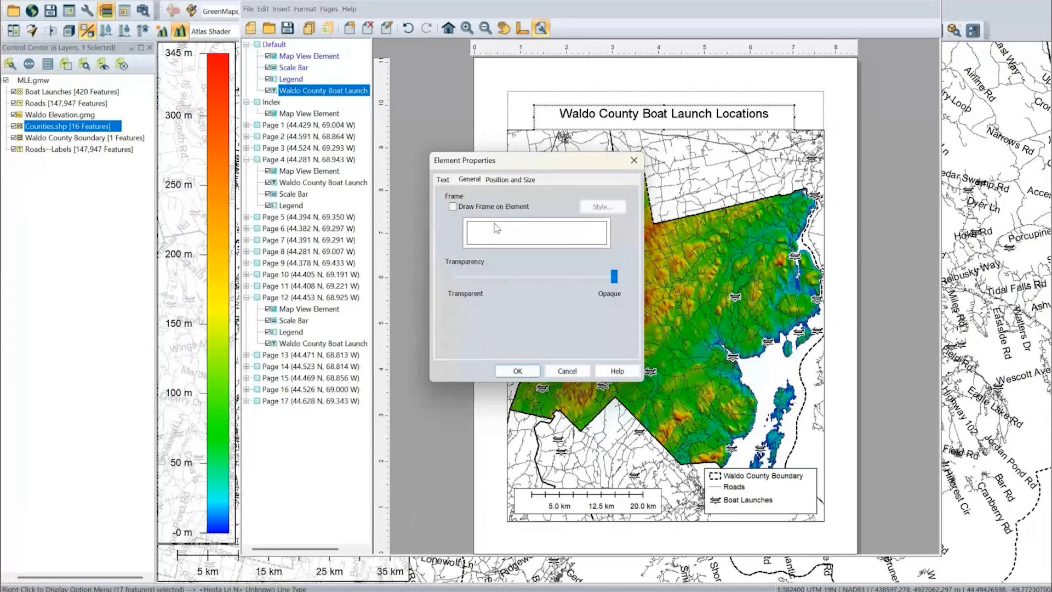
click(634, 160)
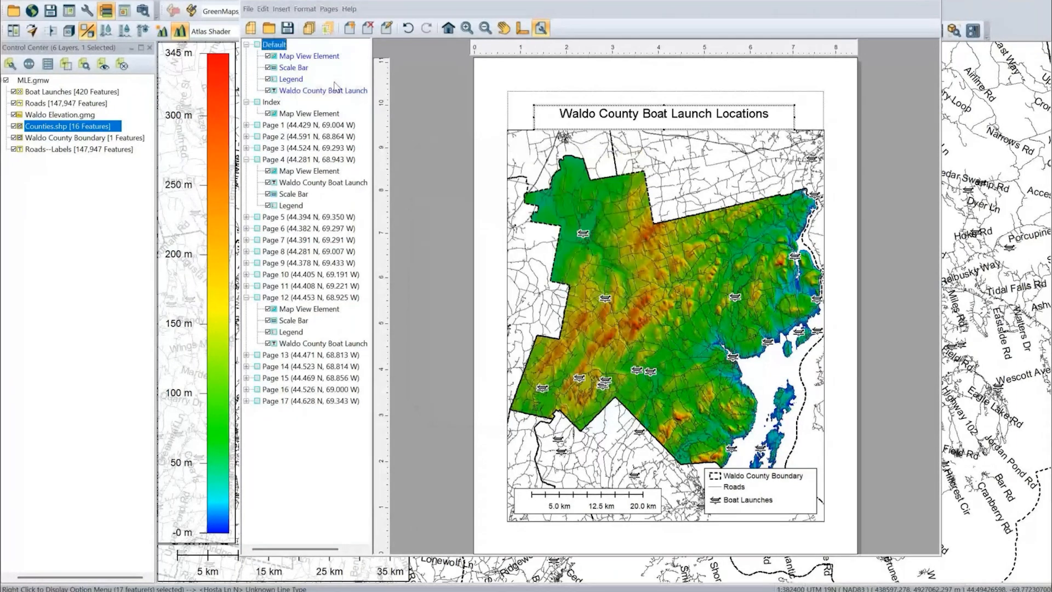
right_click(332, 91)
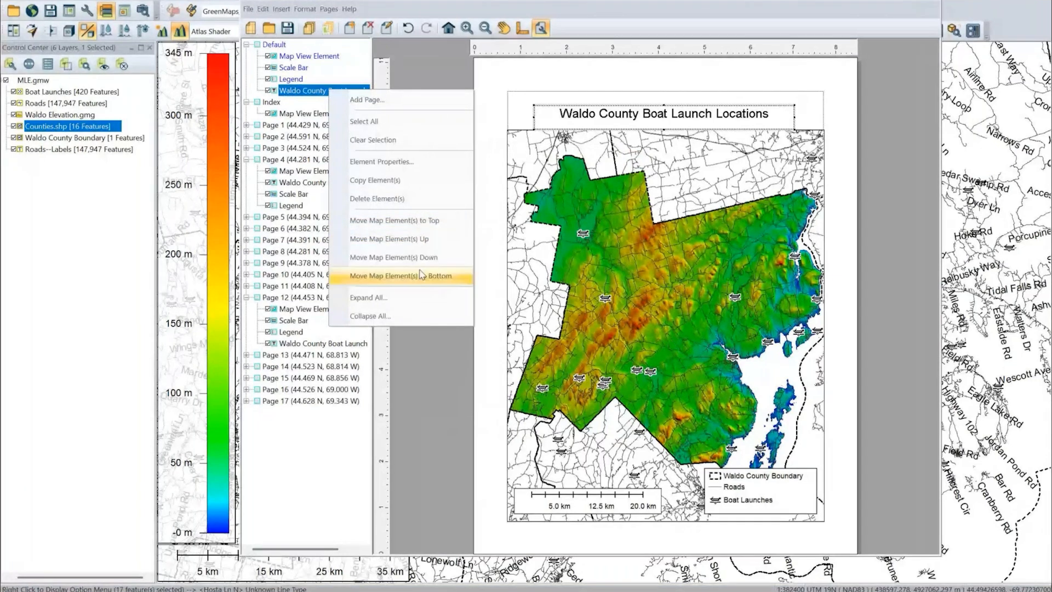
click(307, 92)
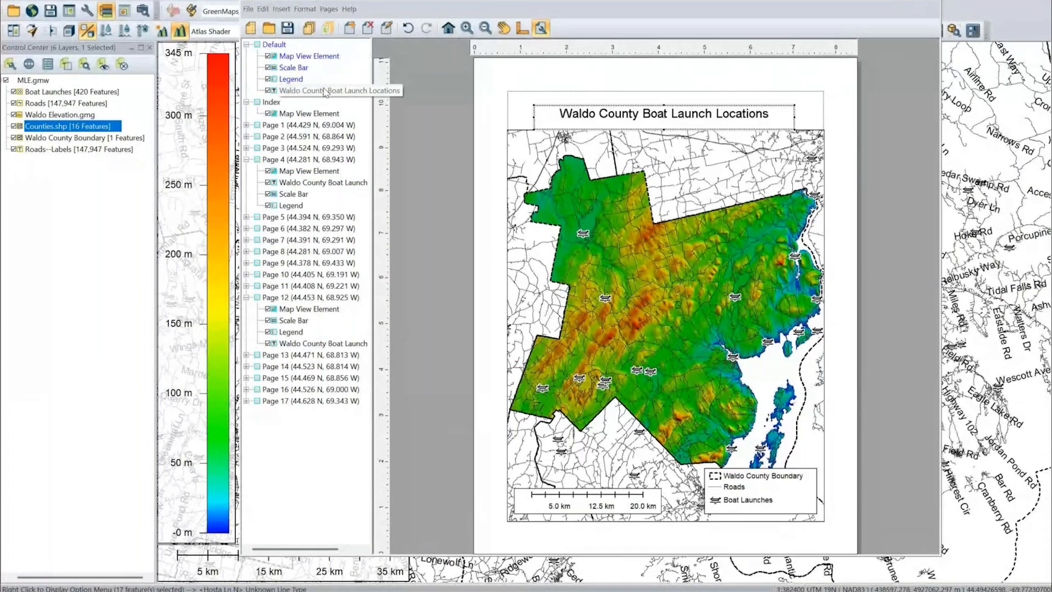
click(323, 92)
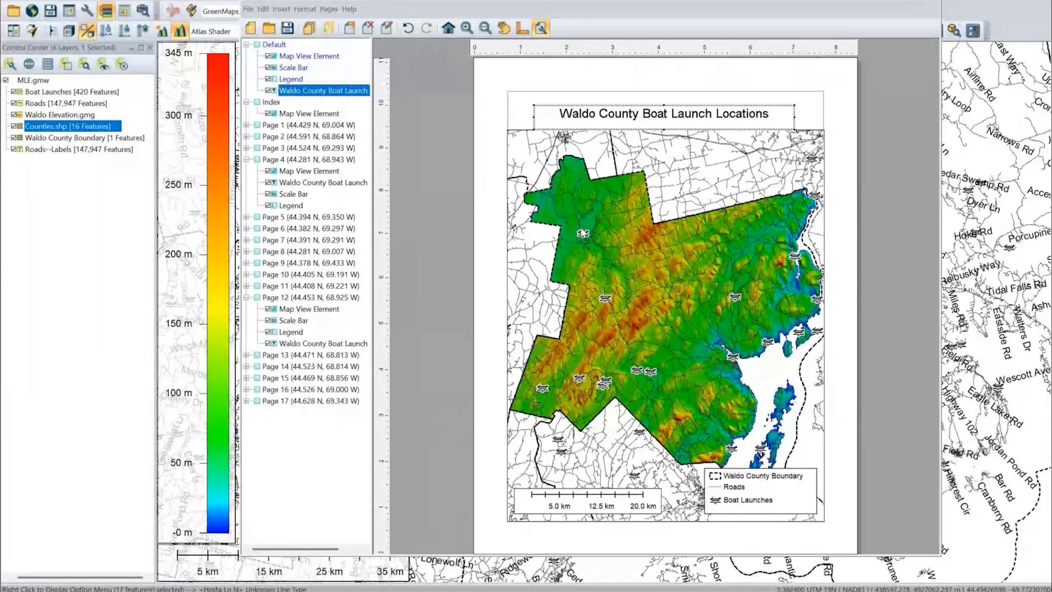
- Reorder the Default page's Map View Element to sit between Legend and the title, and reposition the map on the page
drag(628, 246, 616, 212)
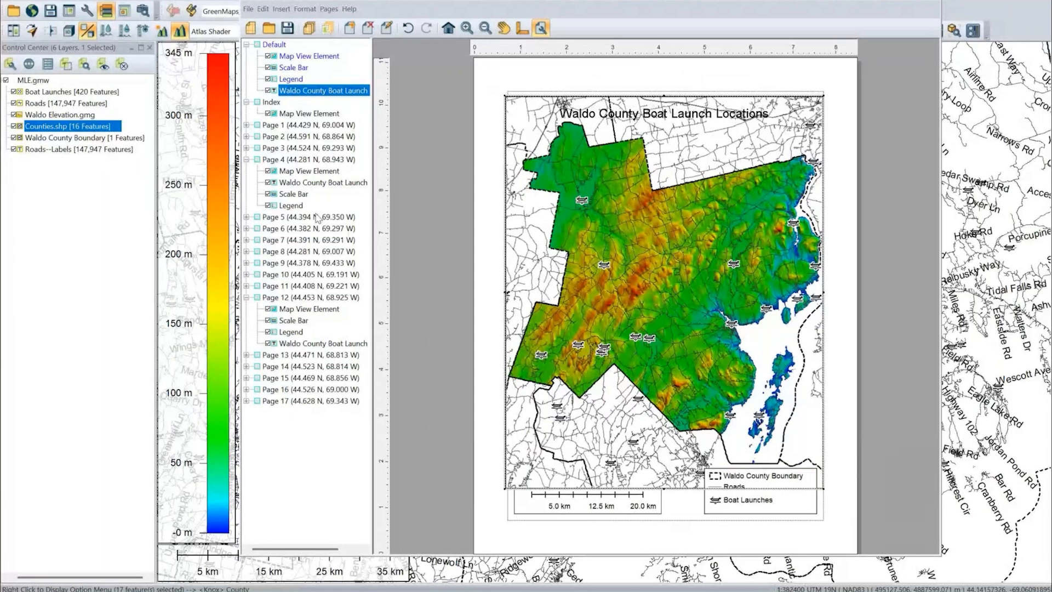
drag(308, 56, 304, 91)
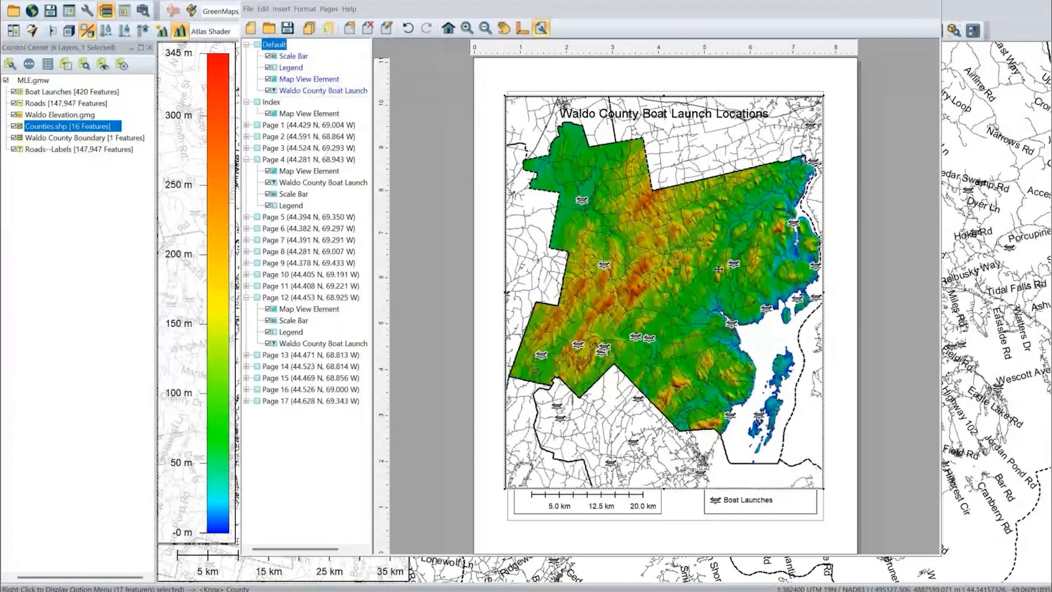
drag(666, 291, 662, 314)
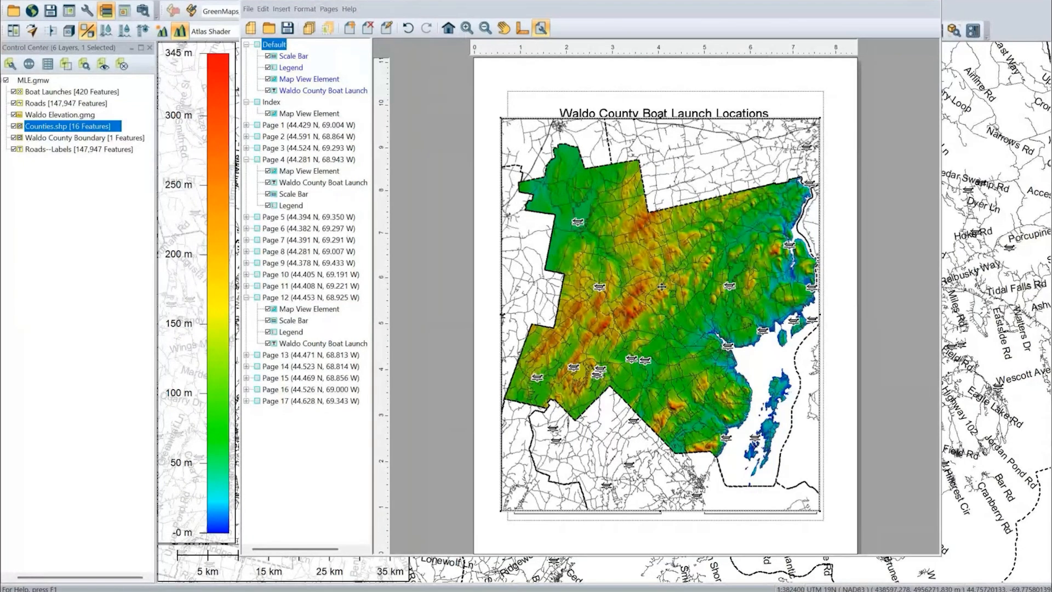
drag(662, 286, 668, 287)
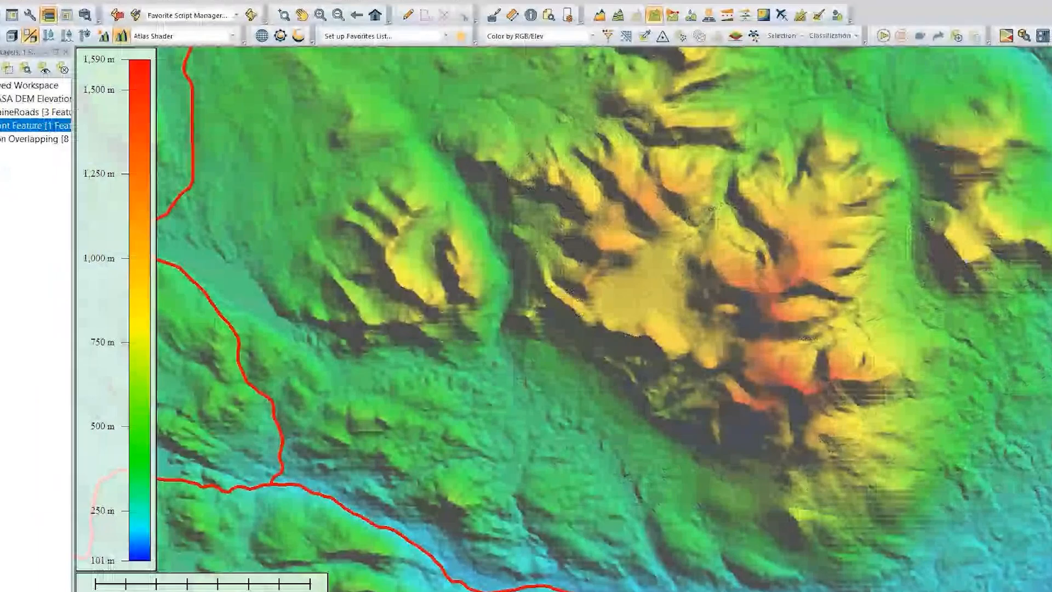
click(232, 36)
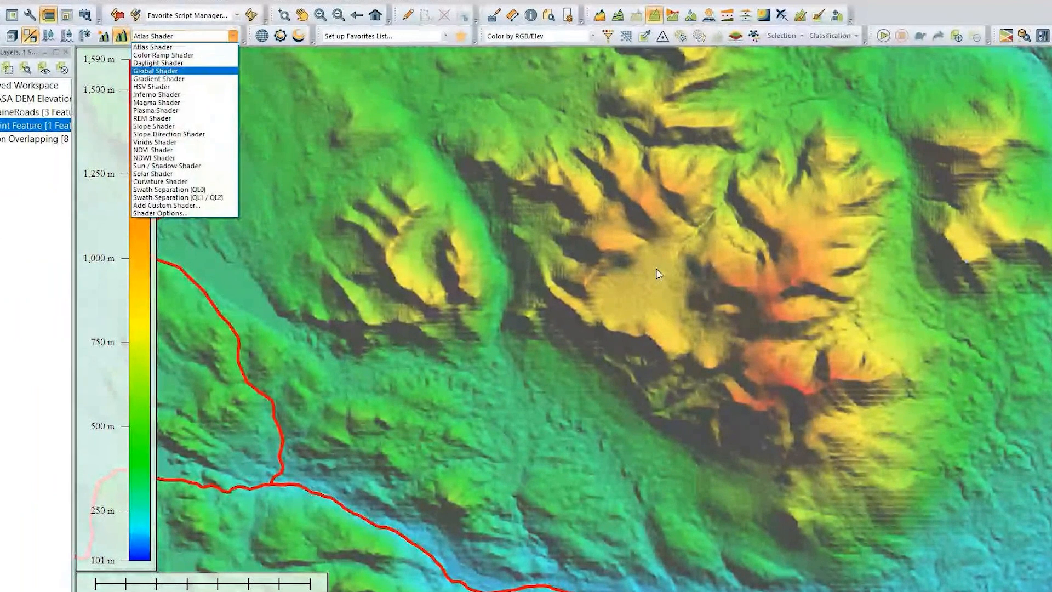
click(865, 2)
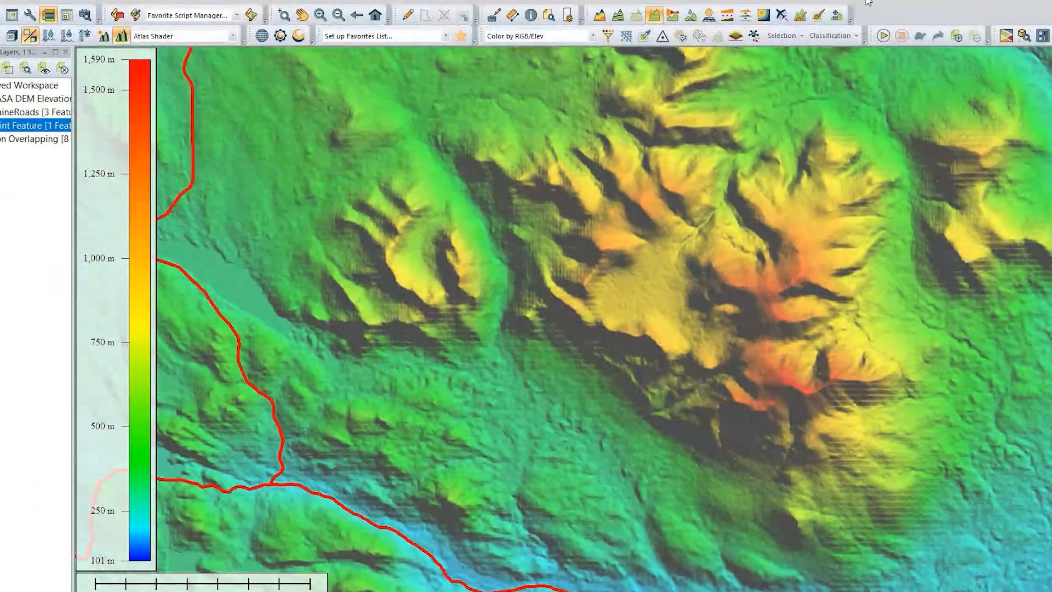
- Show the terrain in the 3D Viewer and bring up its Set Camera Parameters dialog
click(12, 36)
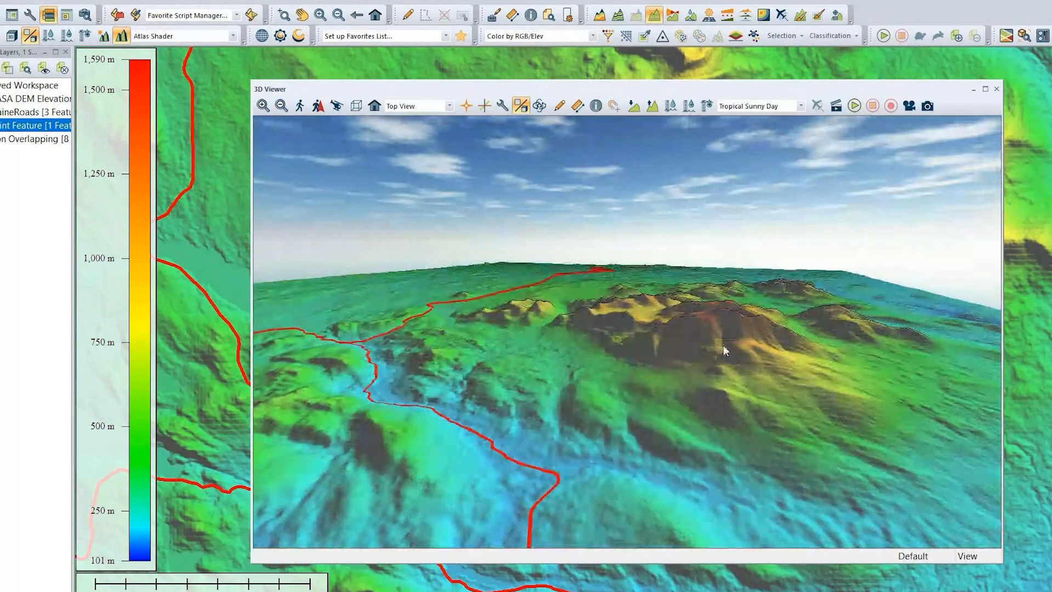
drag(732, 359, 631, 289)
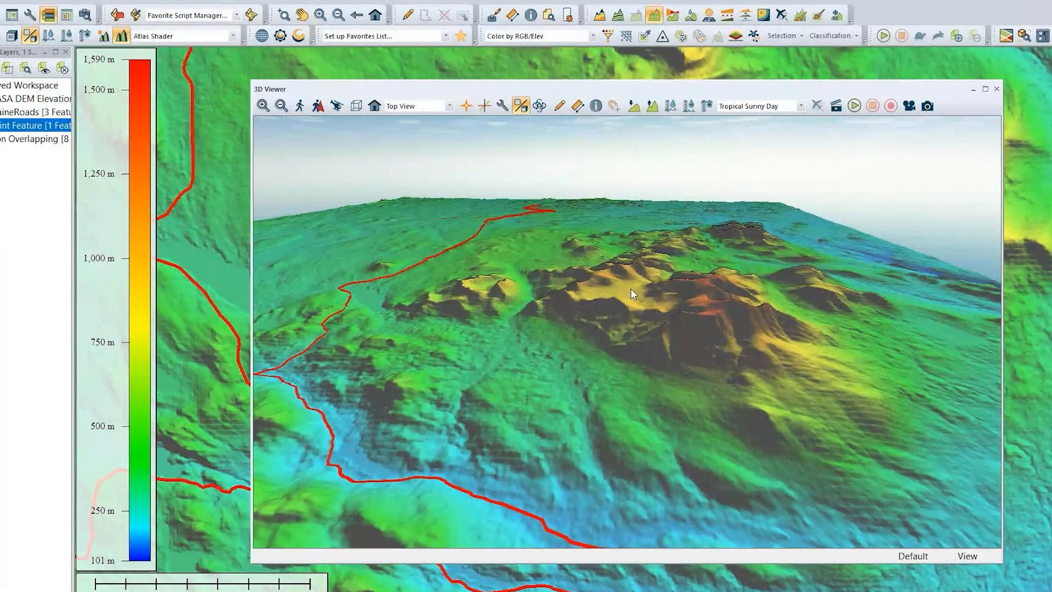
click(544, 110)
click(540, 107)
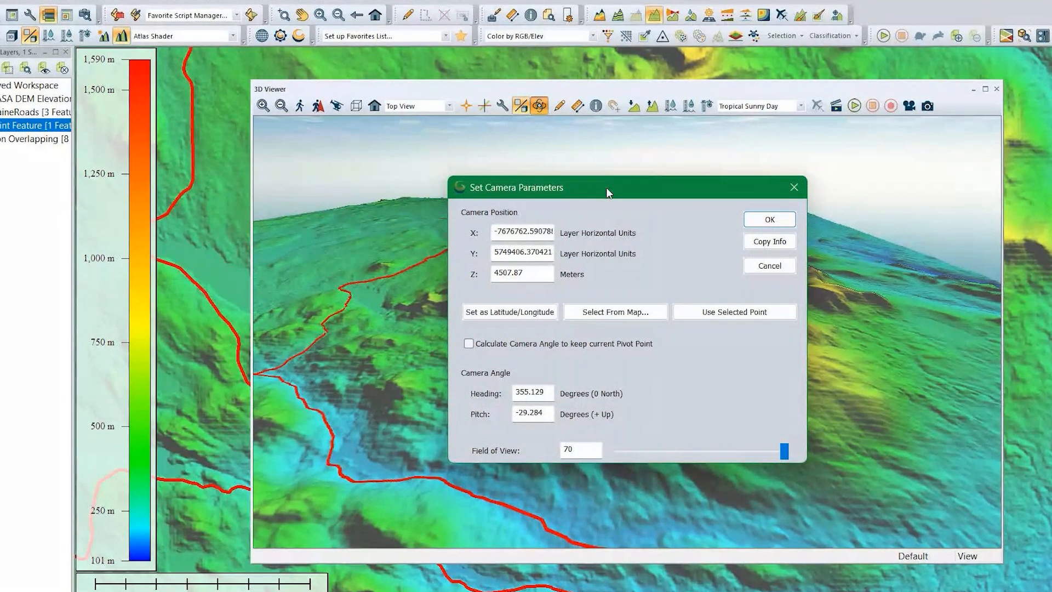
drag(607, 192, 744, 153)
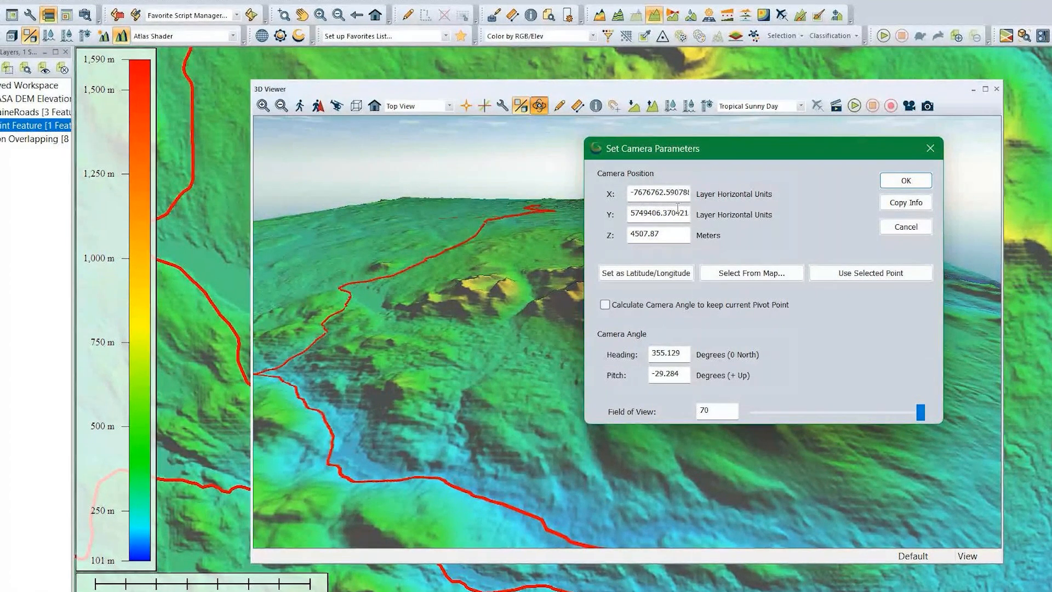
- Set the 3D camera position to a point picked from the map just east of the high peaks
click(644, 277)
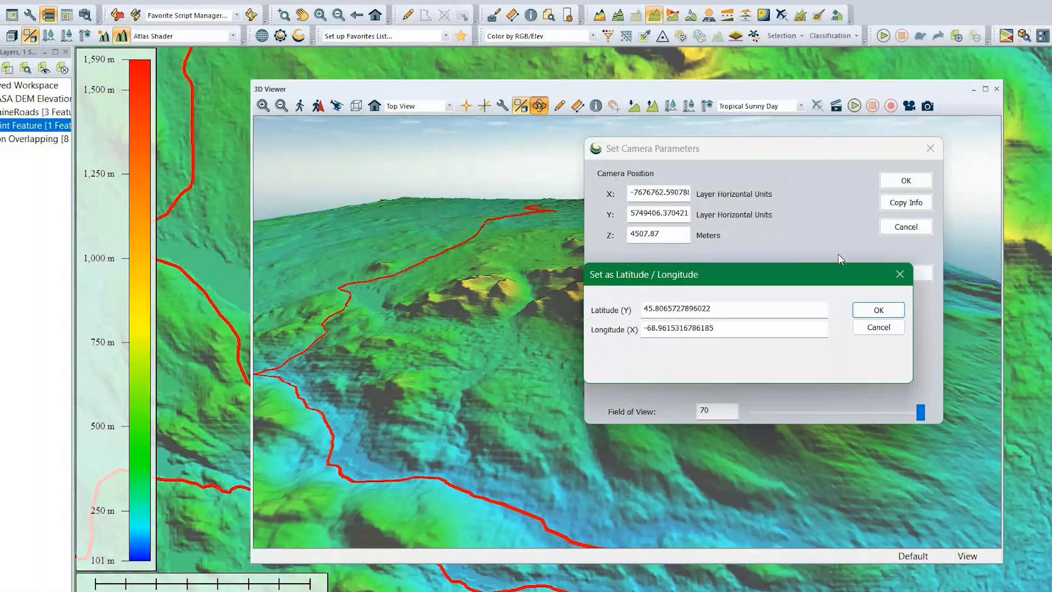
click(900, 275)
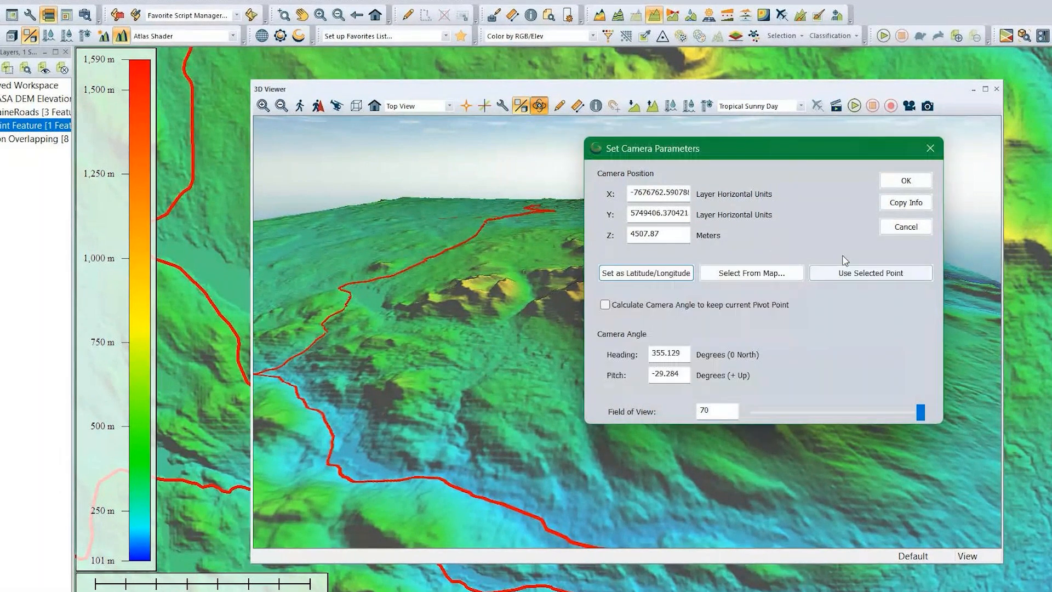
click(779, 276)
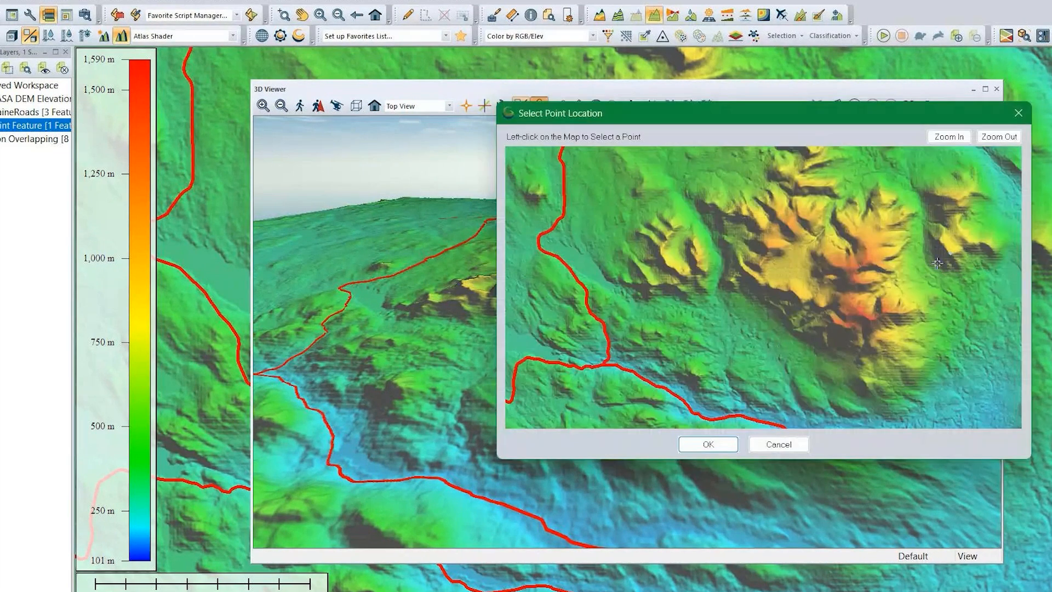
click(724, 442)
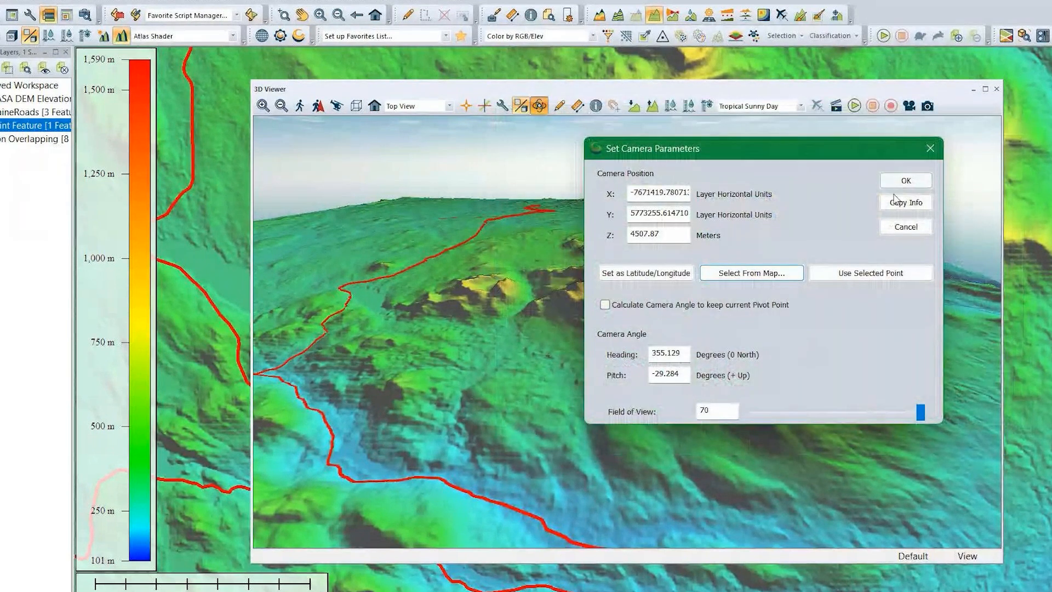
click(893, 186)
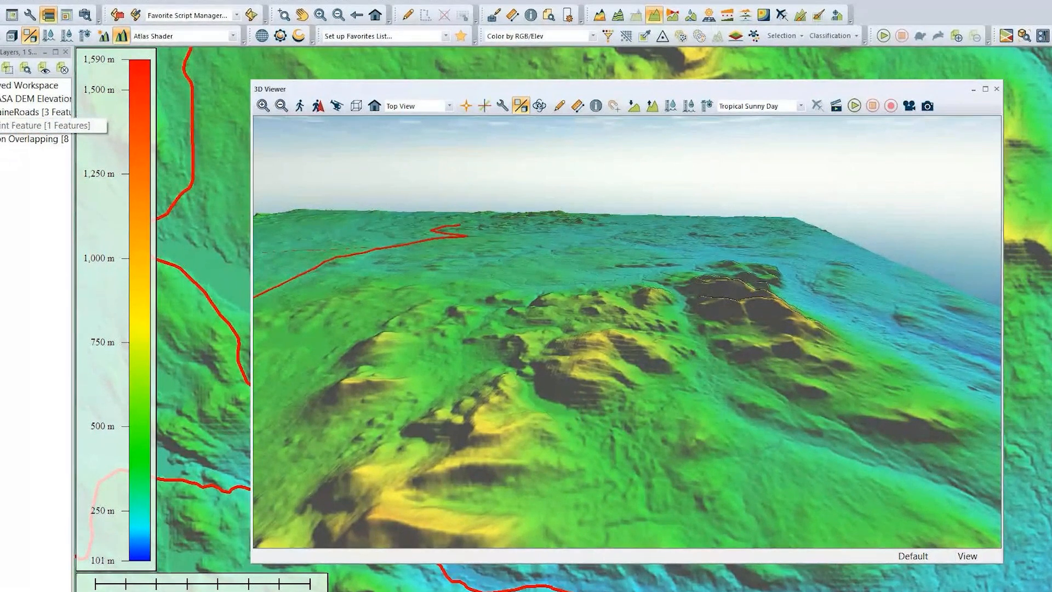
- Select the point feature on the eastern mountain in the main map, moving the 3D Viewer aside and back
drag(405, 90, 334, 437)
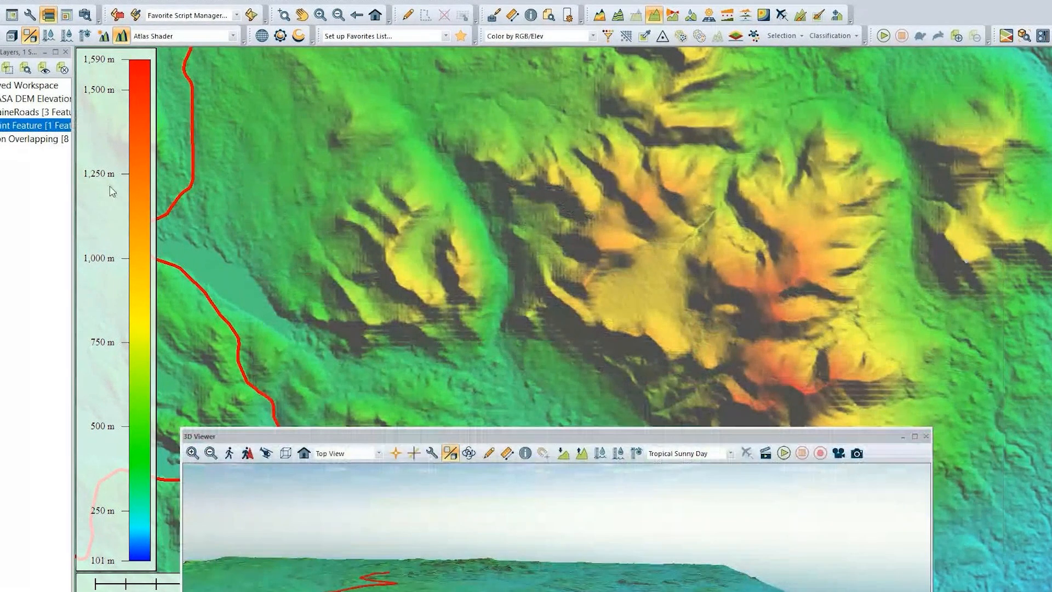
click(7, 74)
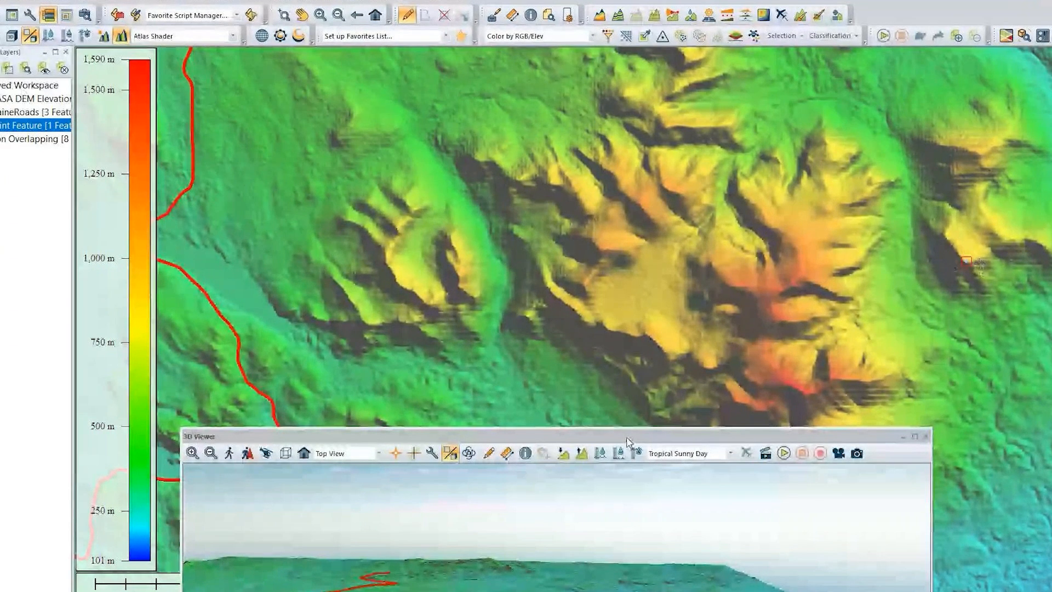
drag(631, 436, 658, 57)
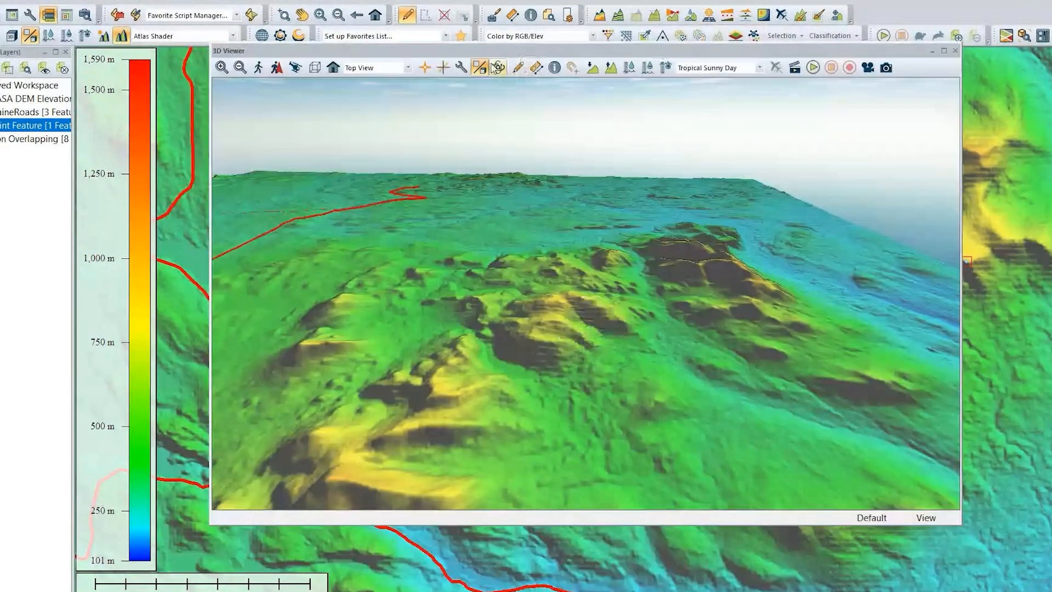
- Set the 3D camera position to the selected point feature with a heading of 300 degrees
click(499, 67)
click(696, 278)
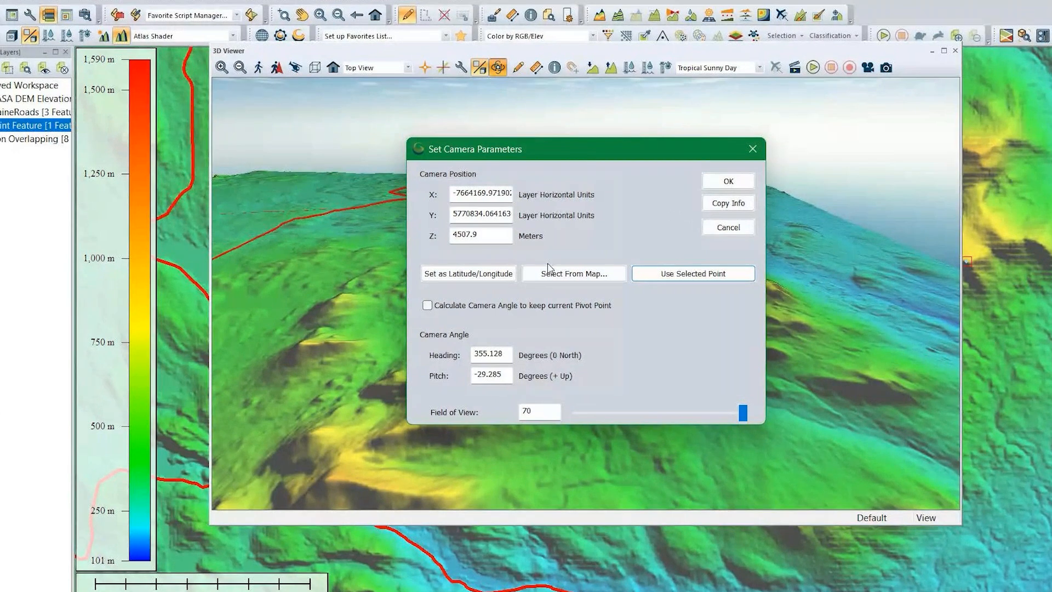
double_click(504, 353)
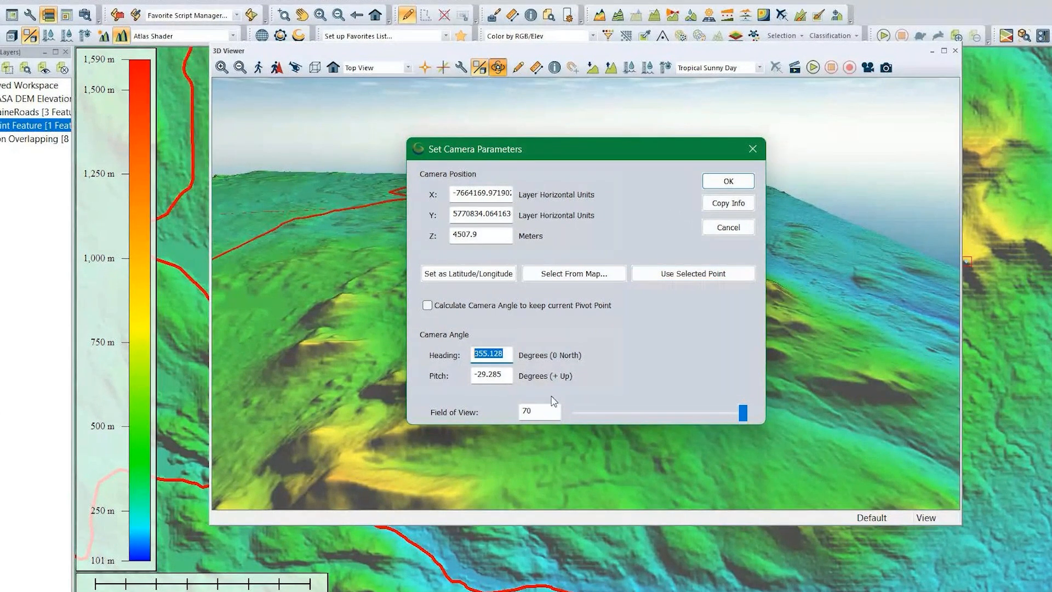
text(300)
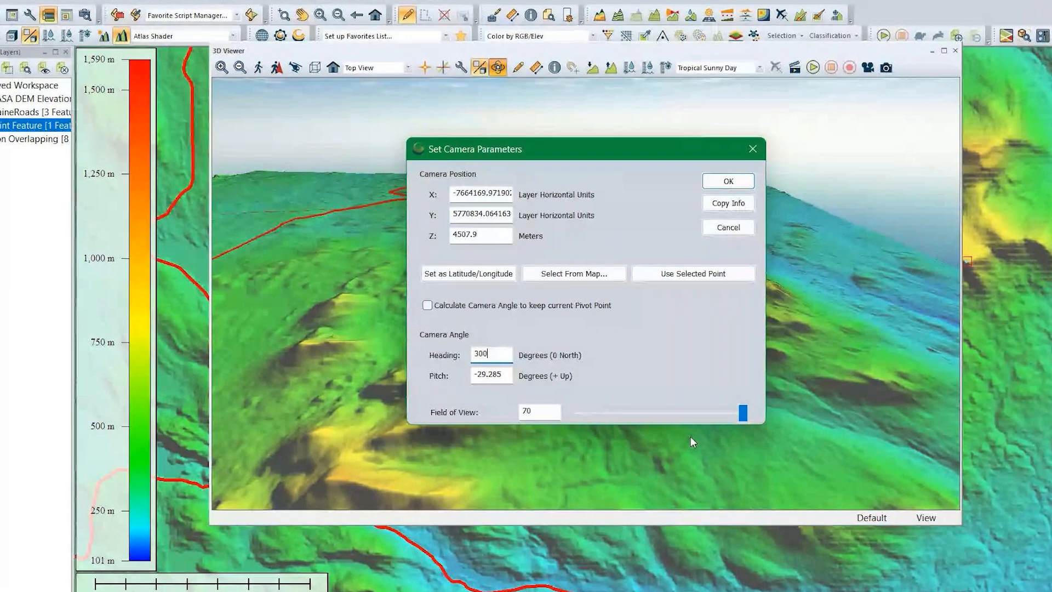
click(733, 184)
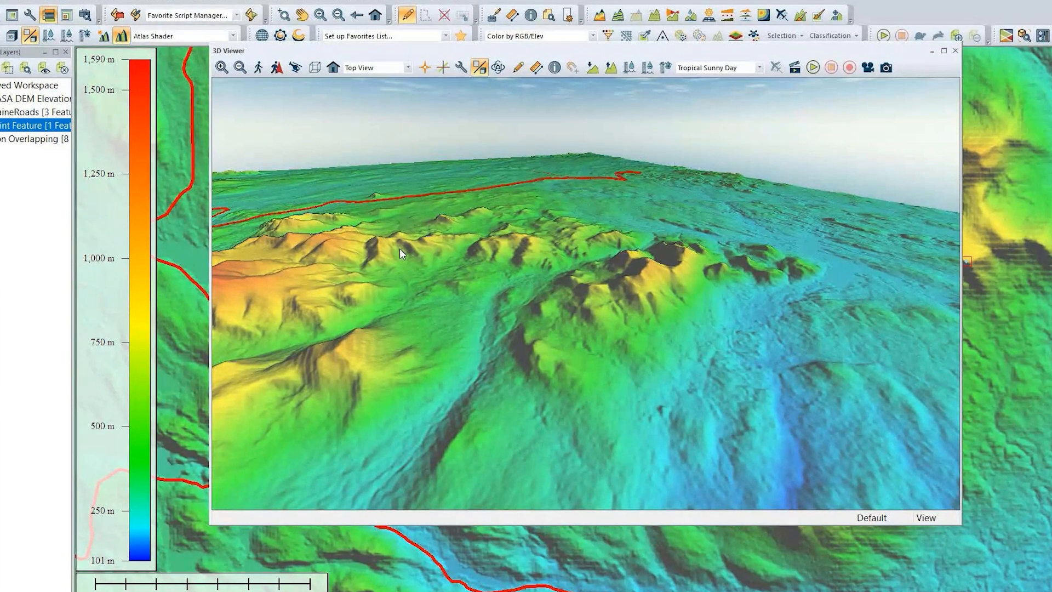
- Query the terrain's pixel information near the distant road in the 3D Viewer and examine its layer, location and elevation
click(554, 68)
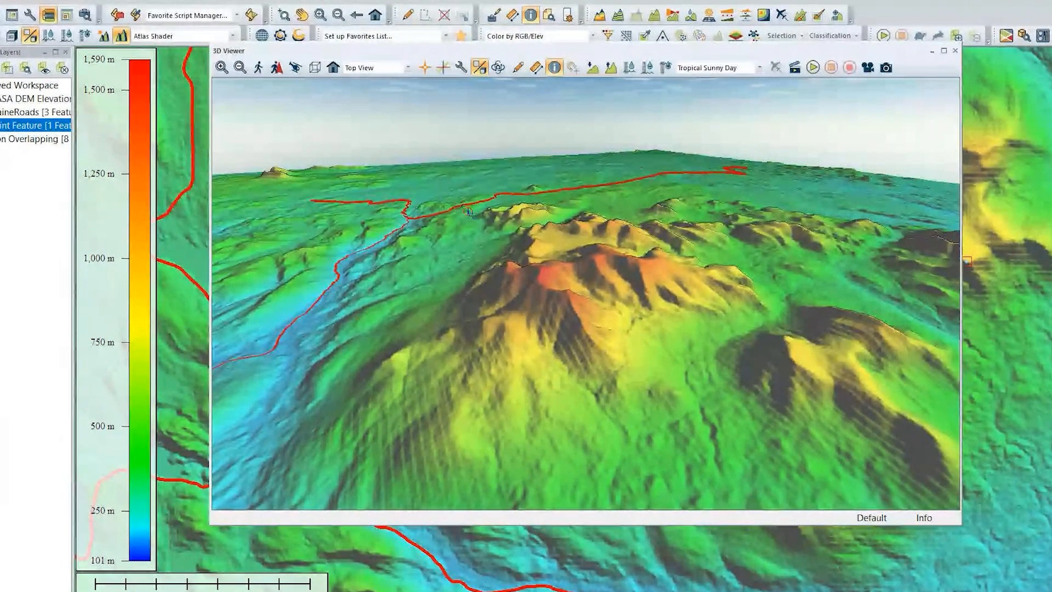
click(469, 212)
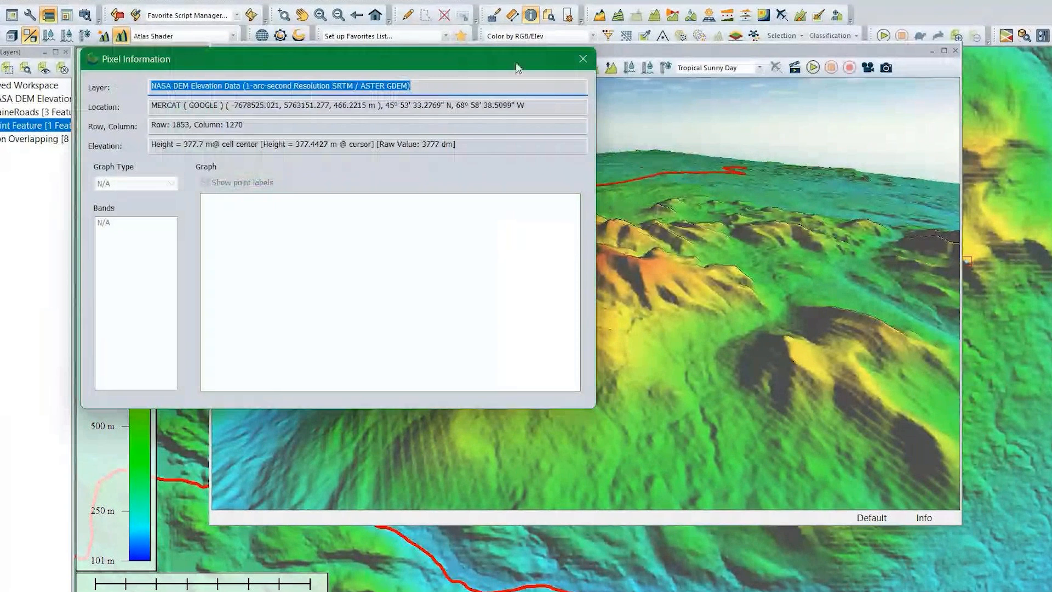
drag(515, 61, 747, 131)
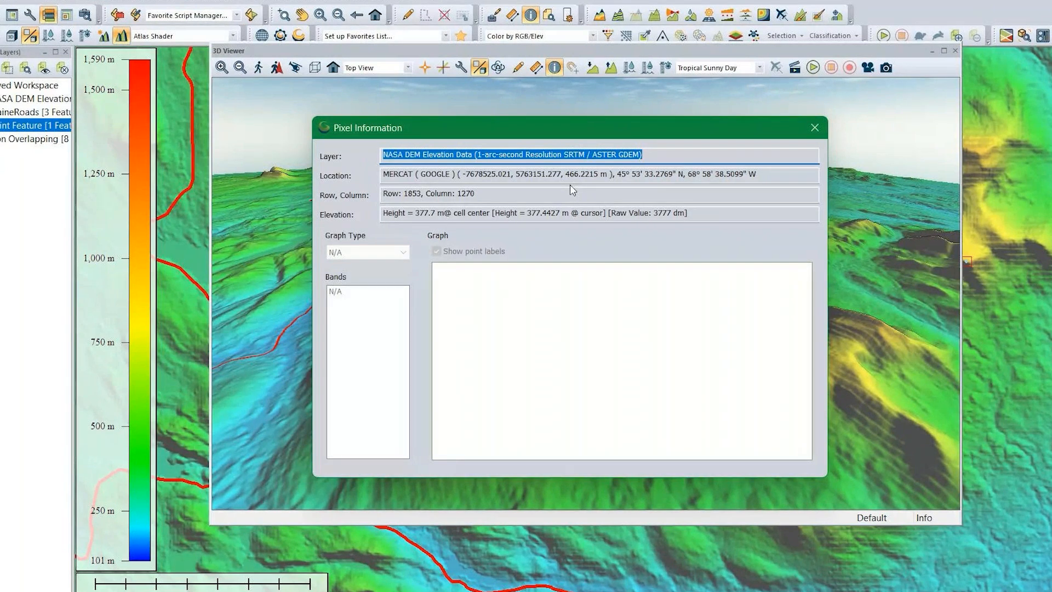
double_click(677, 213)
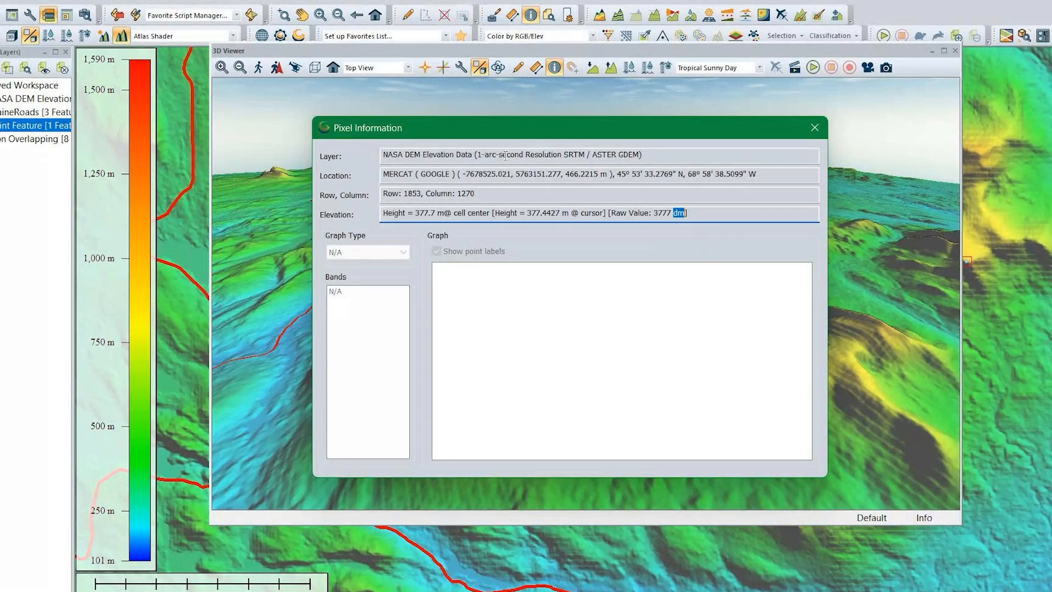
drag(437, 130, 494, 163)
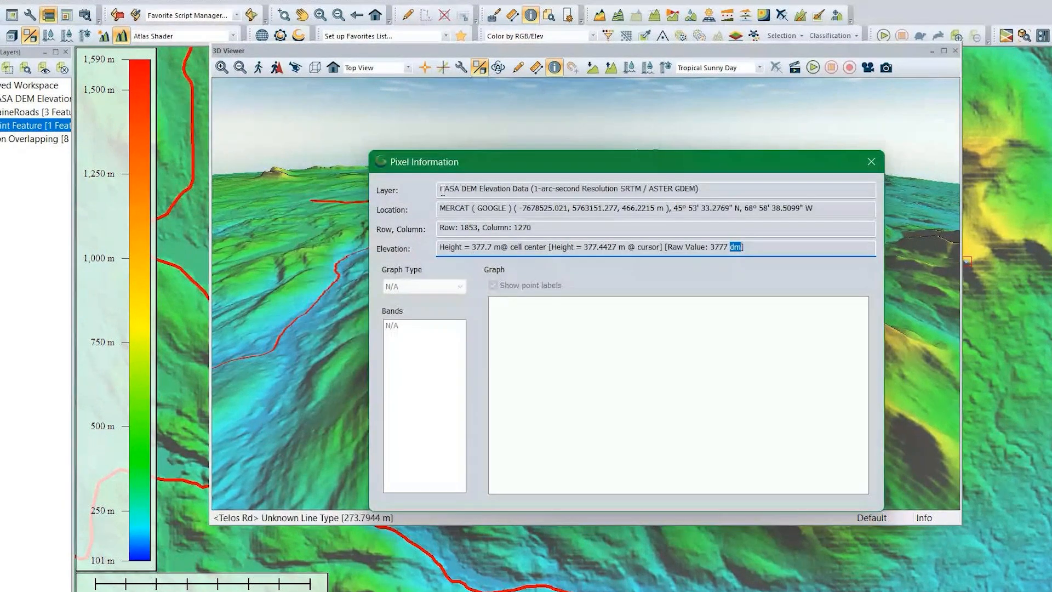
drag(442, 192, 543, 182)
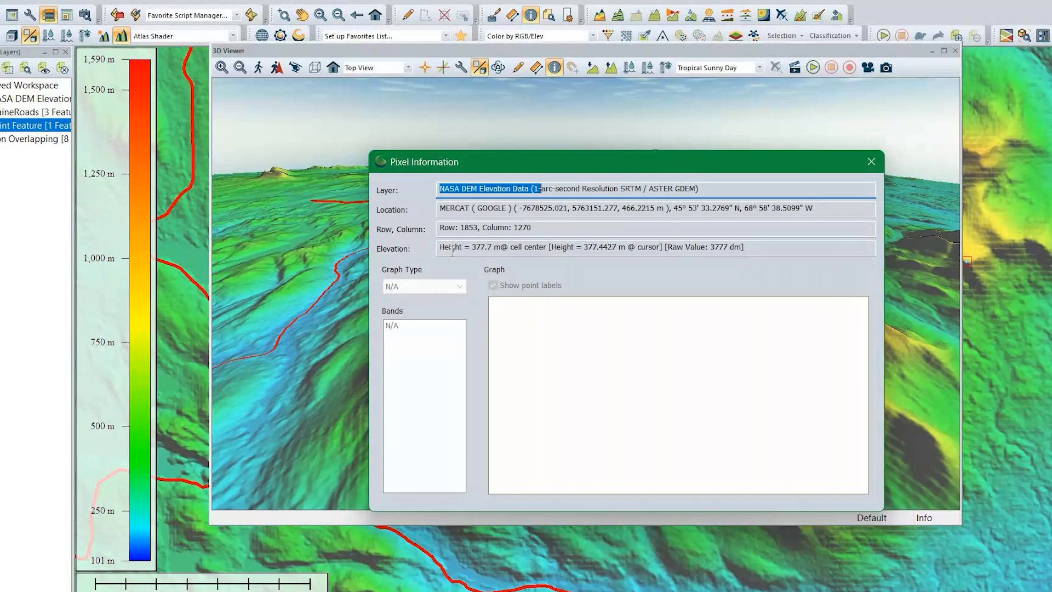
- Query the pixel information at a second terrain spot on the foreground slope, examine its elevation, and close the information window
click(871, 161)
click(670, 356)
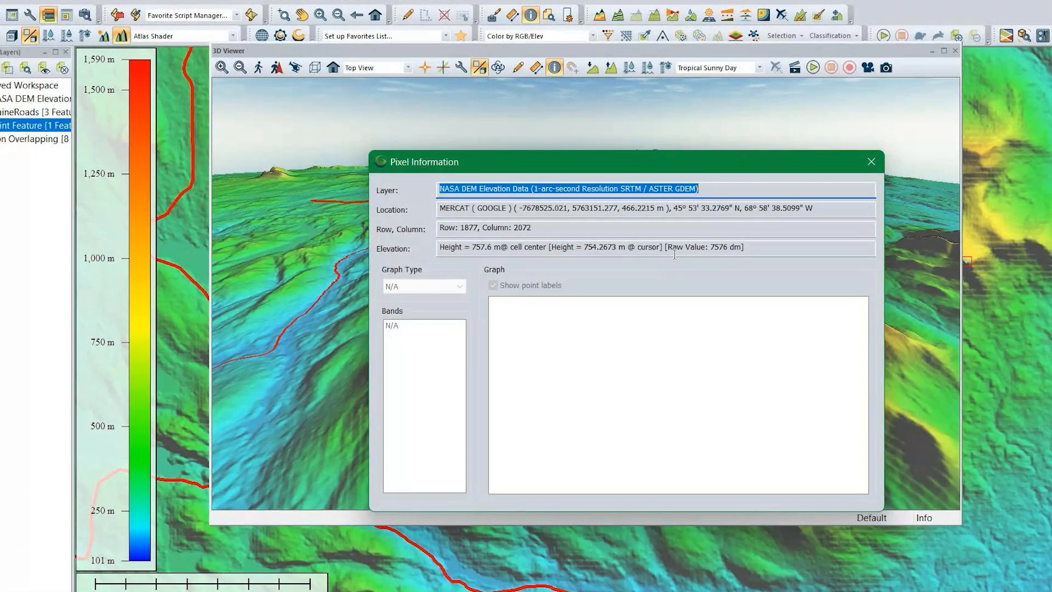
click(871, 161)
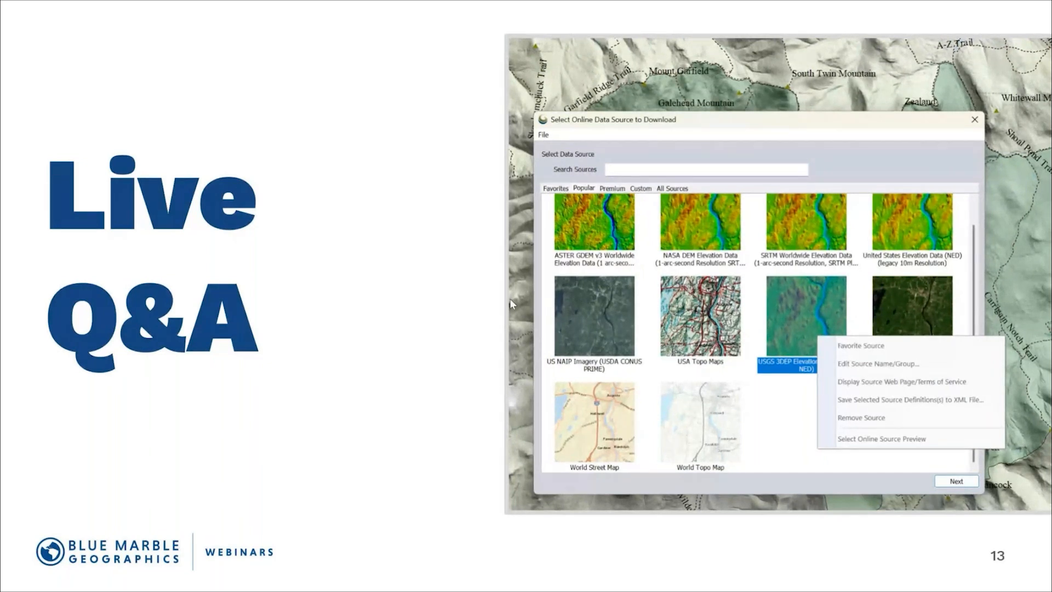
- Switch to Global Mapper's Map Layout Editor and begin a new layout with the "Start over with new map layout" option
key(alt+Tab)
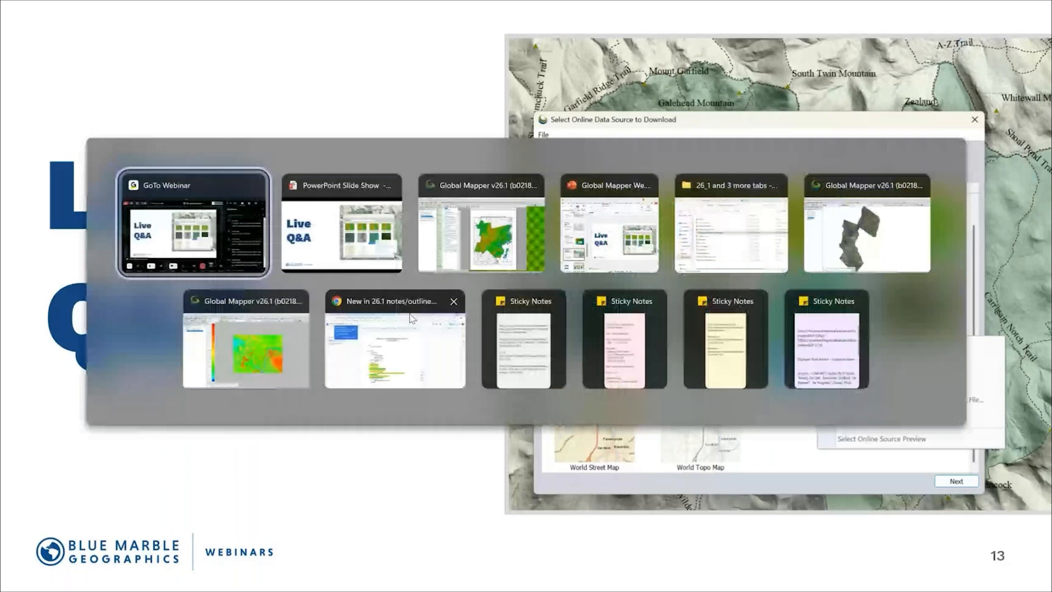
click(451, 234)
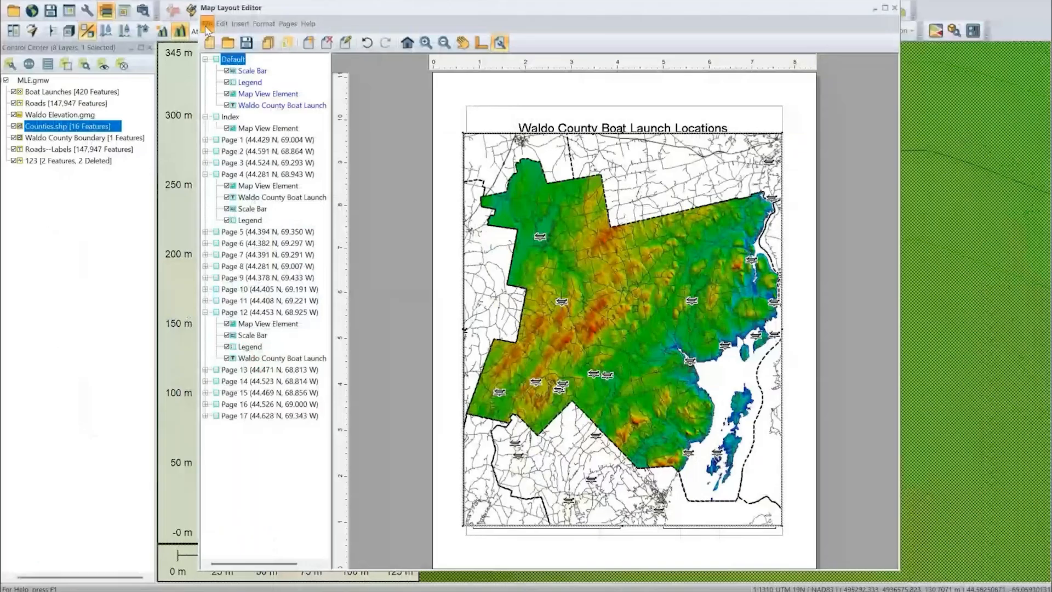
click(207, 24)
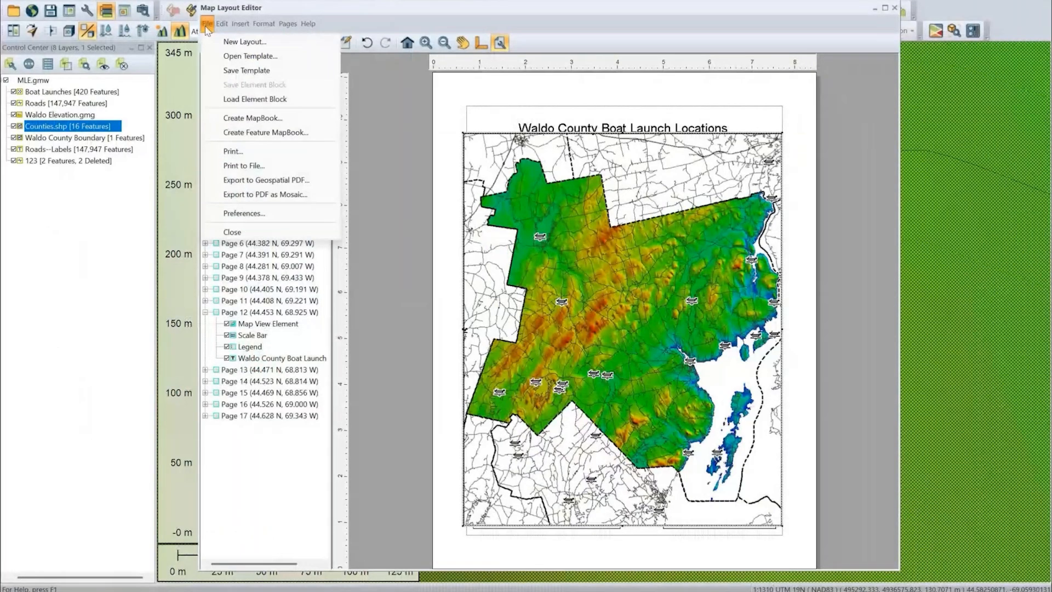
click(231, 41)
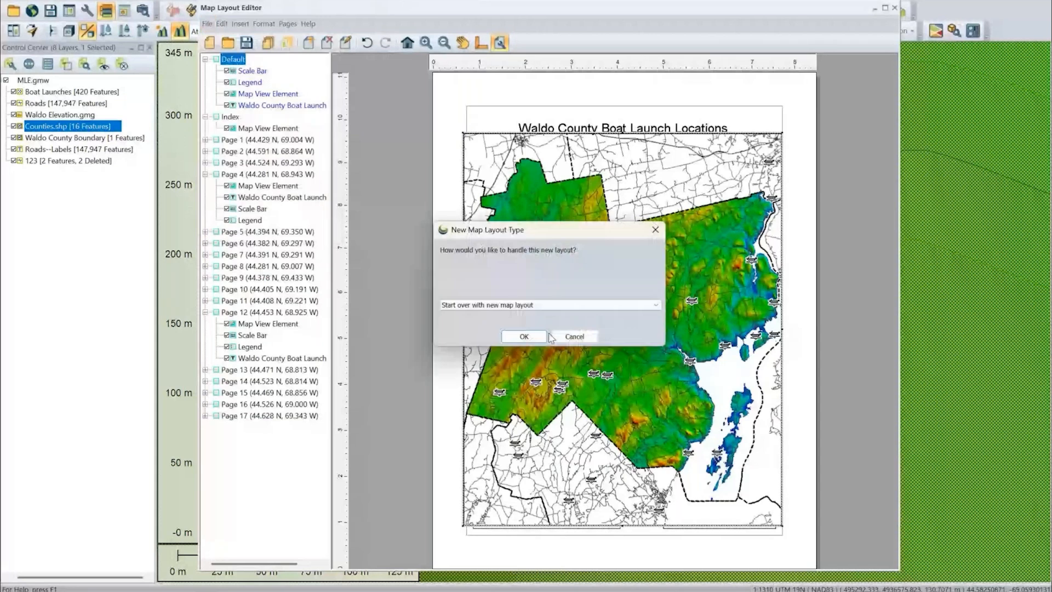
click(524, 336)
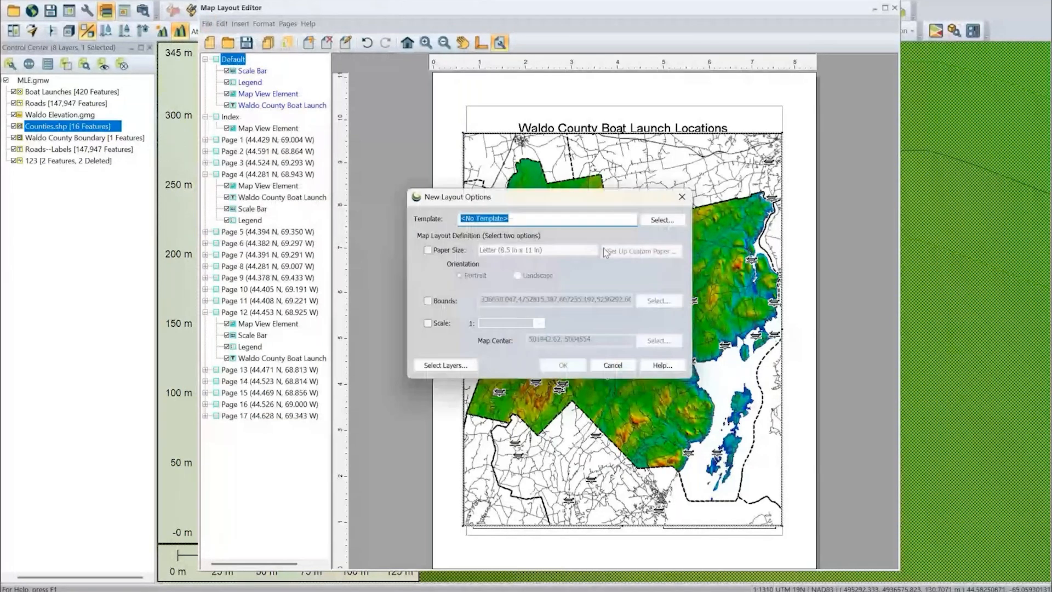
- Enable paper size in the layout definition and review the available sizes, keeping Letter (8.5 in x 11 in) in portrait
click(428, 250)
click(537, 250)
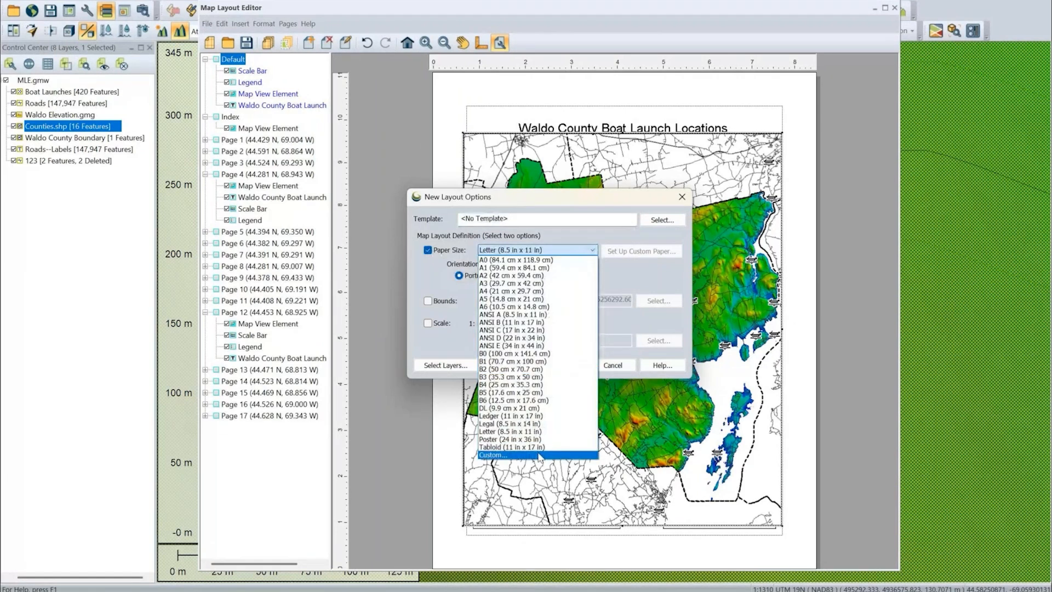
click(623, 279)
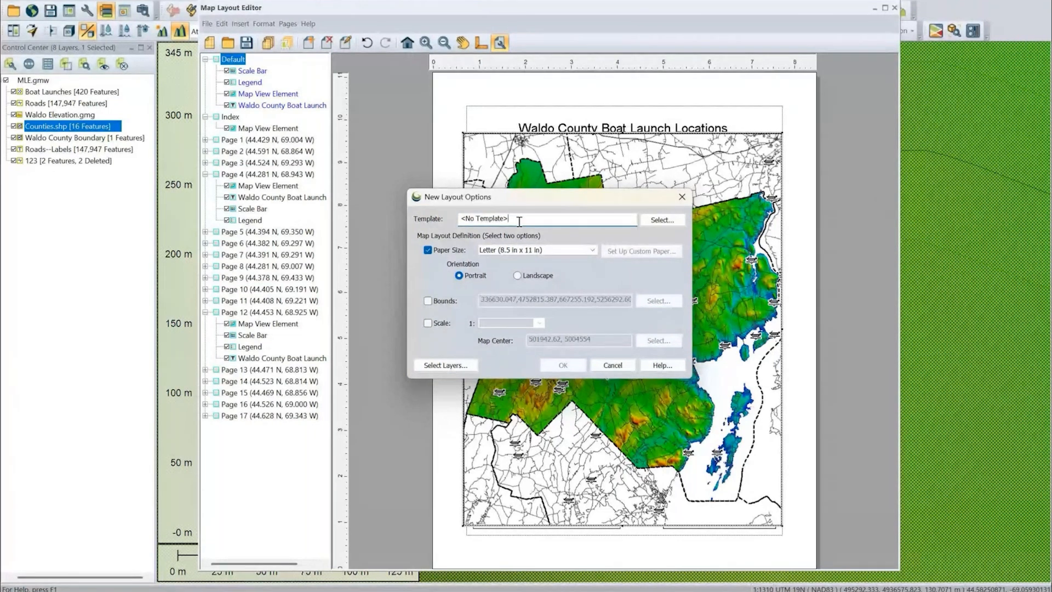
- Shift the New Layout Options dialog slightly upward and switch back to the Live Q&A slide in the PowerPoint slide show
click(519, 221)
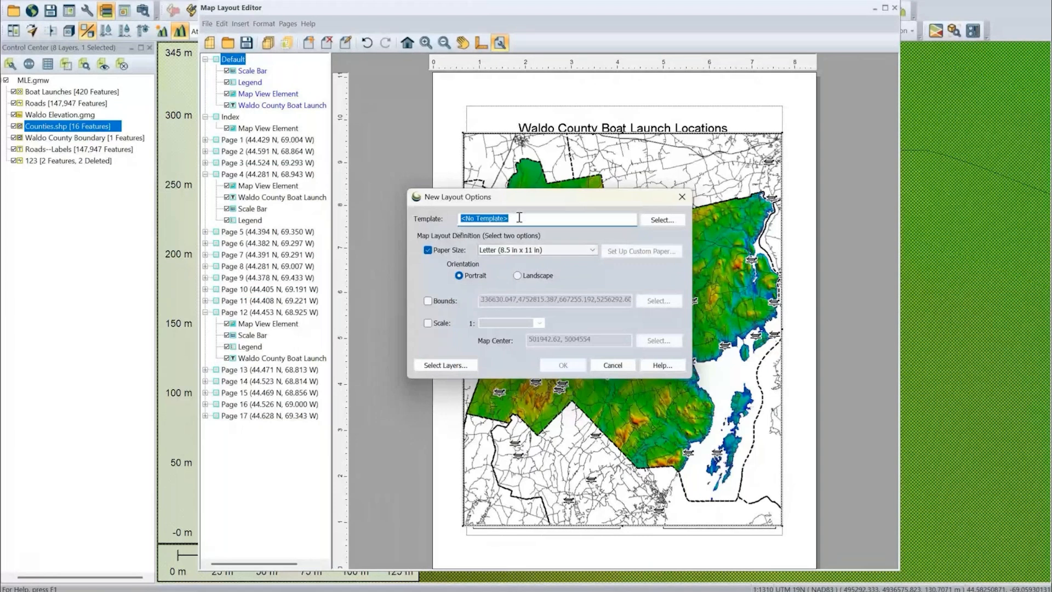
mouse_move(510, 204)
mouse_down()
mouse_move(521, 196)
mouse_move(506, 189)
mouse_up()
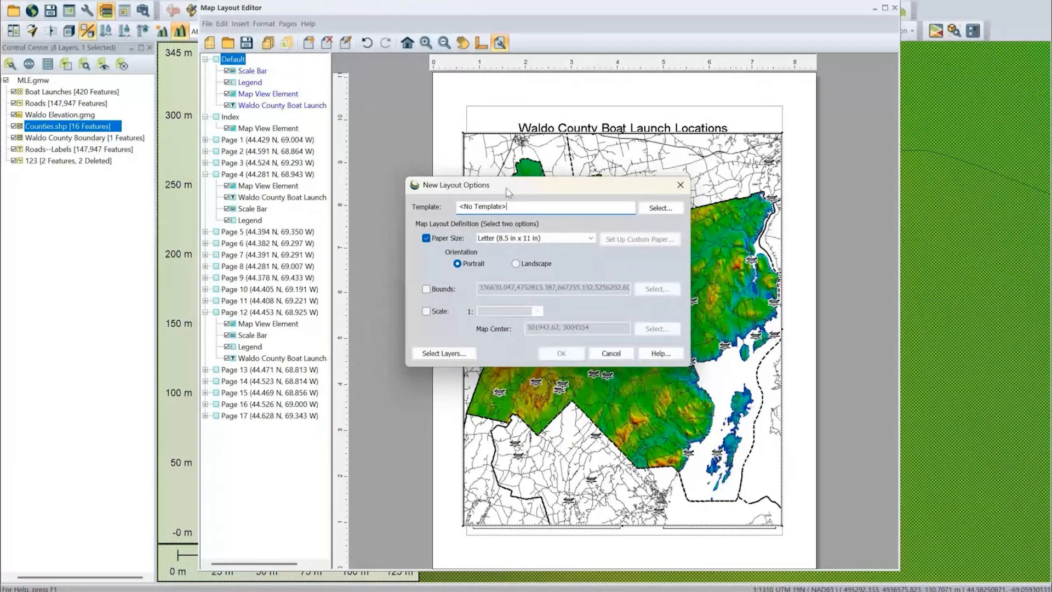
mouse_move(226, 587)
click(290, 542)
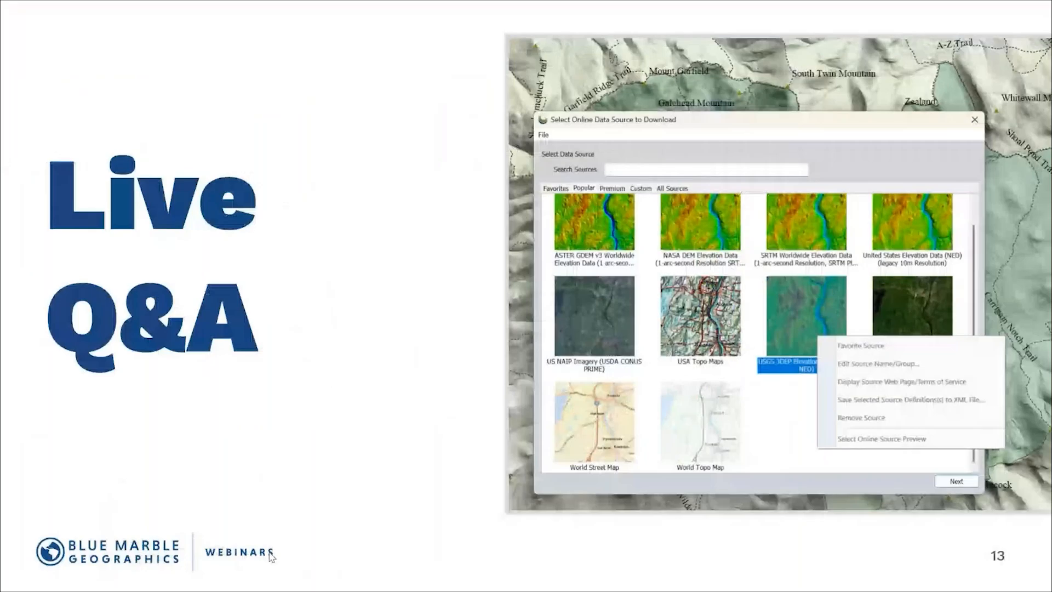